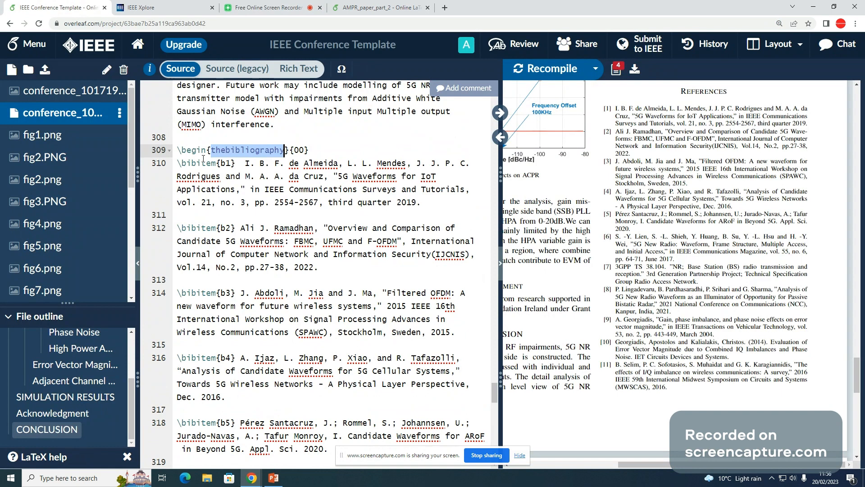
Examine the bibitem keys b1 to b4 in the thebibliography block of the LaTeX source
click(211, 170)
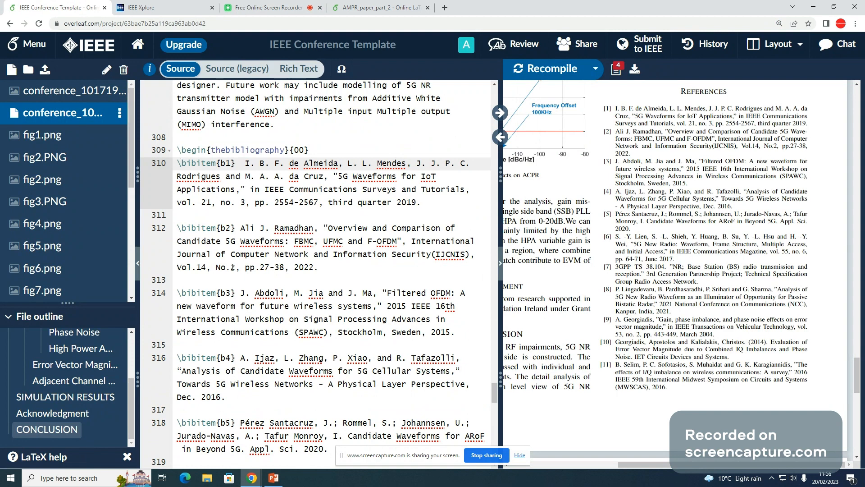
drag(221, 164, 231, 163)
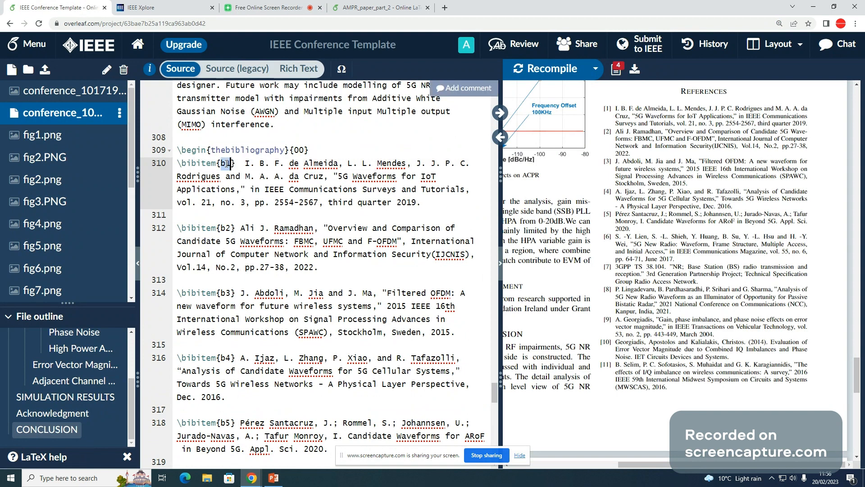
double_click(226, 228)
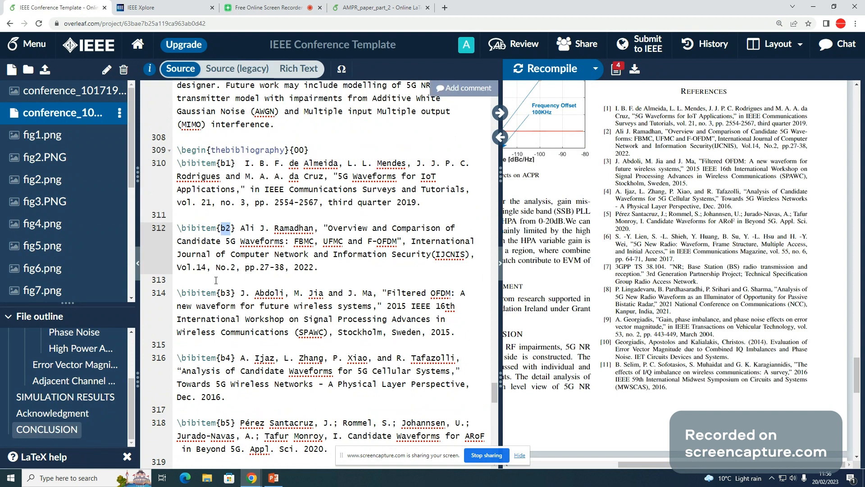
double_click(229, 293)
click(226, 358)
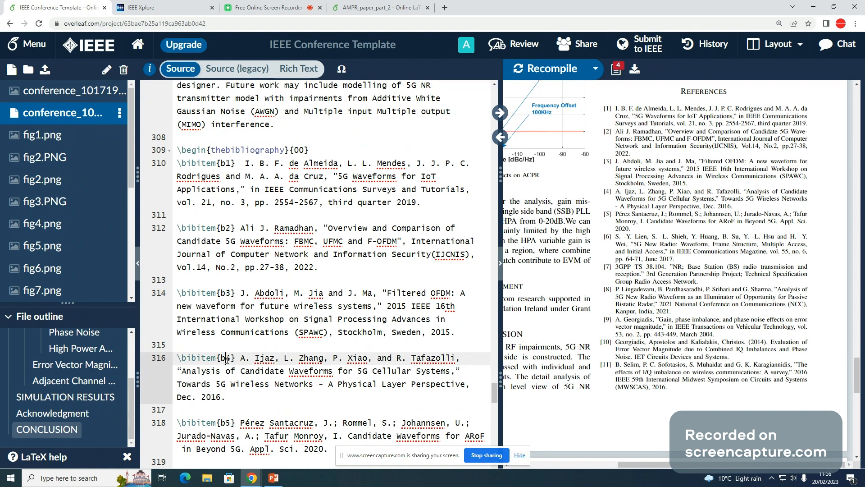
double_click(227, 358)
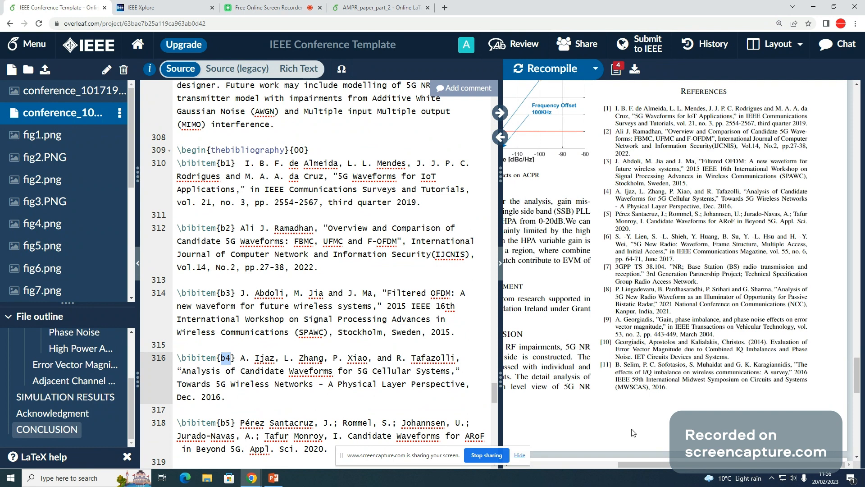
Go back through the compiled PDF to the first page and examine the numbered in-text citations
scroll(634, 433, up, 10)
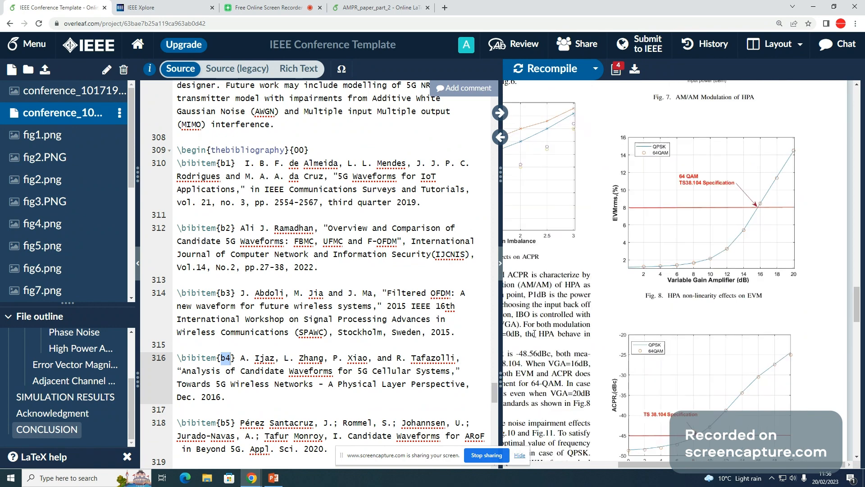
drag(661, 465, 566, 468)
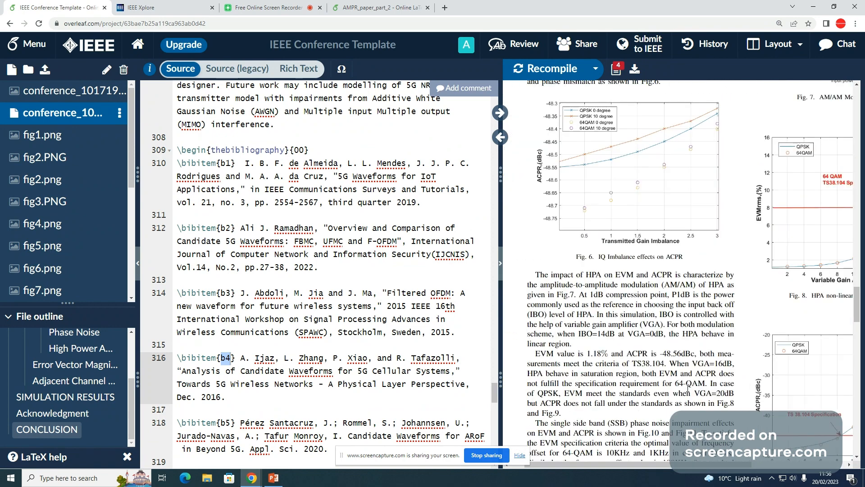
scroll(689, 388, up, 2)
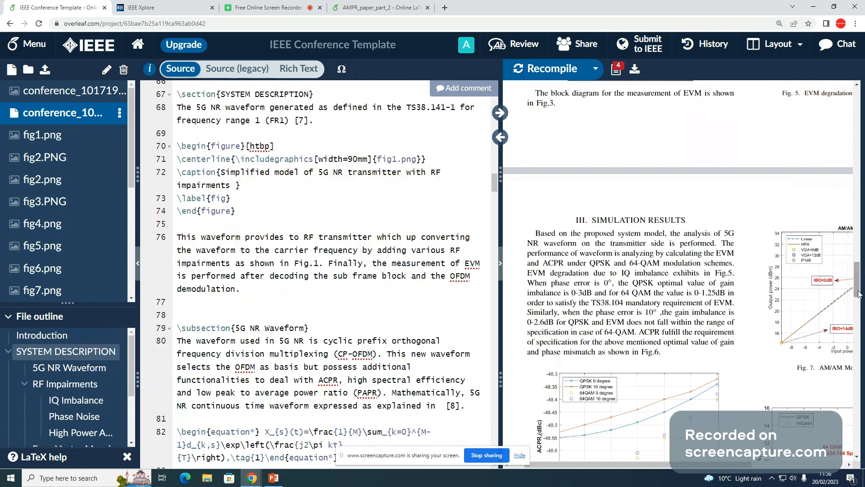
drag(859, 294, 858, 120)
scroll(666, 461, up, 1)
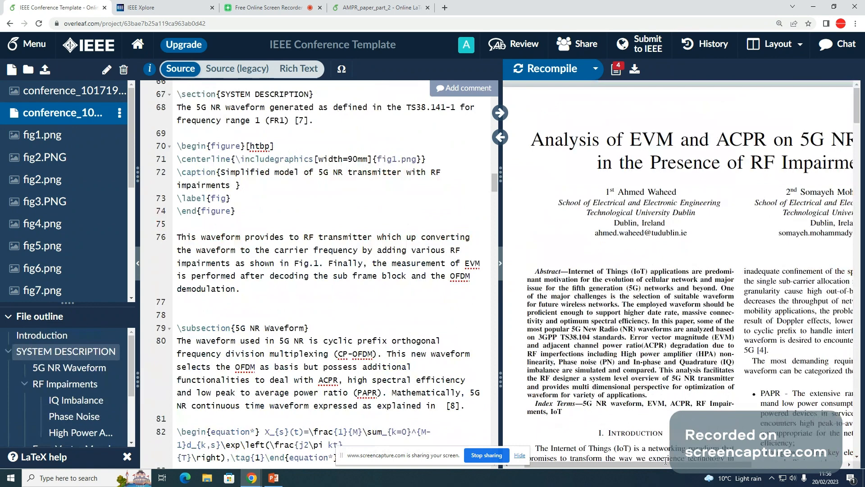
drag(666, 461, 745, 464)
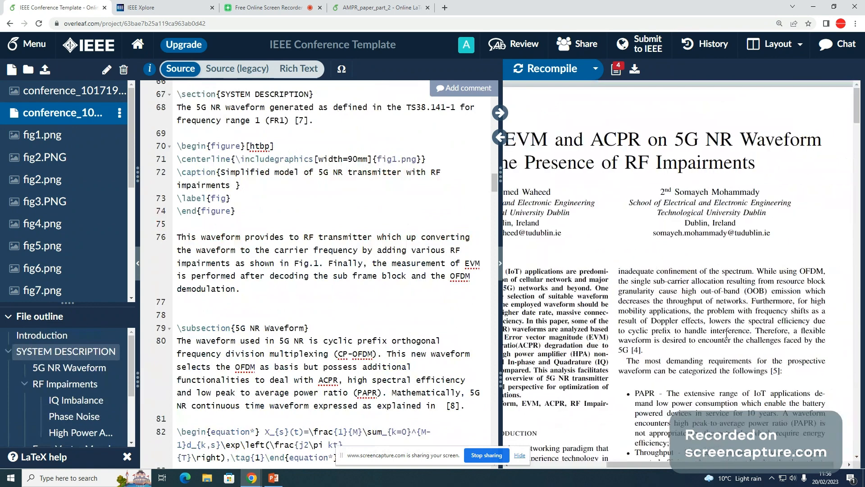
Jump to the Introduction source and insert an empty \cite{} command after the [1] citation ending the IoT paragraph
double_click(639, 350)
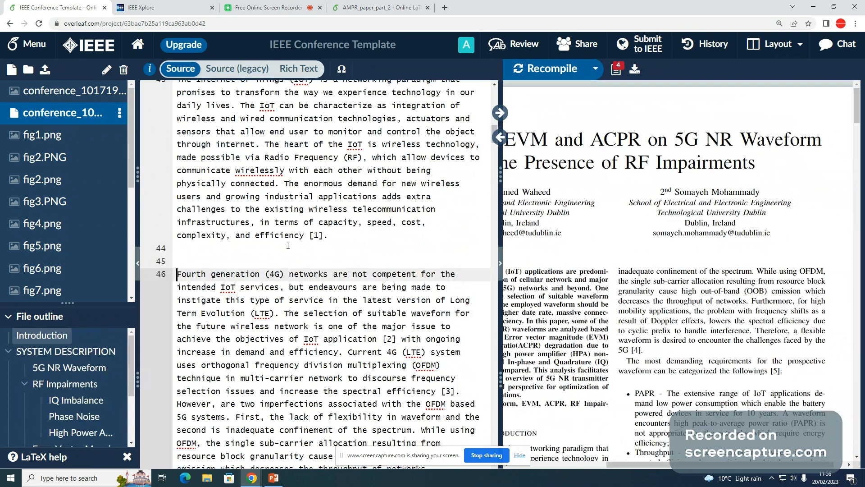
click(312, 235)
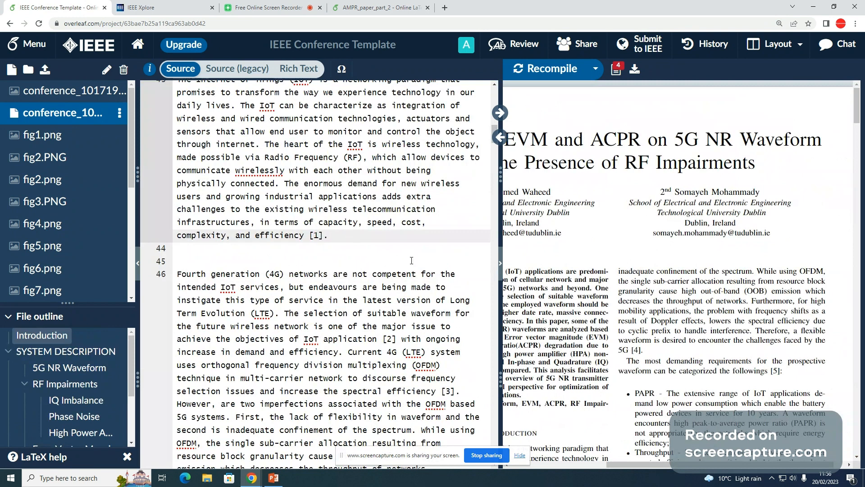
text(\cite)
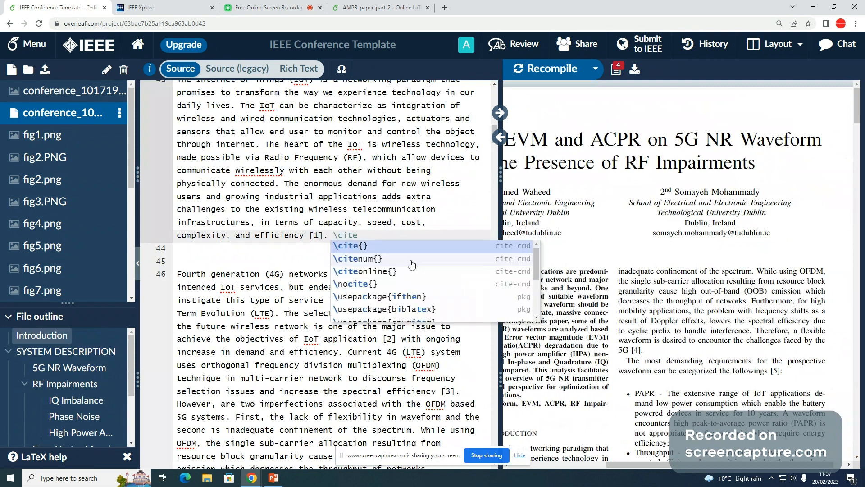
key(Return)
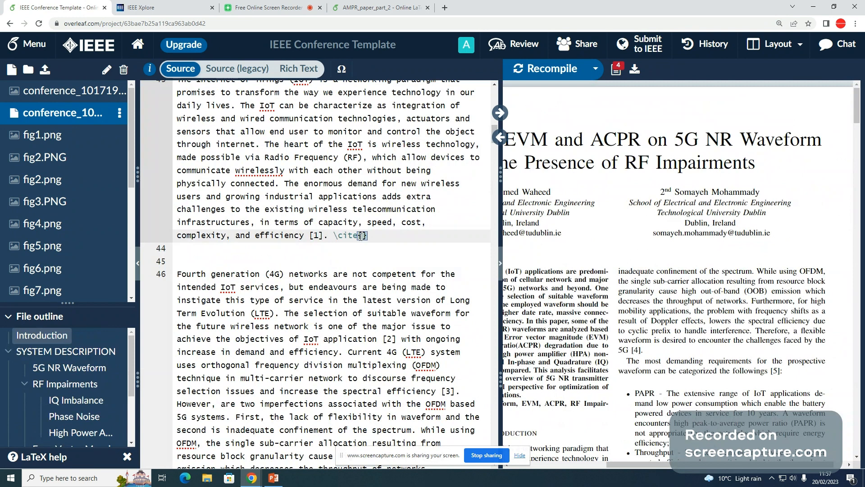
drag(325, 238, 309, 237)
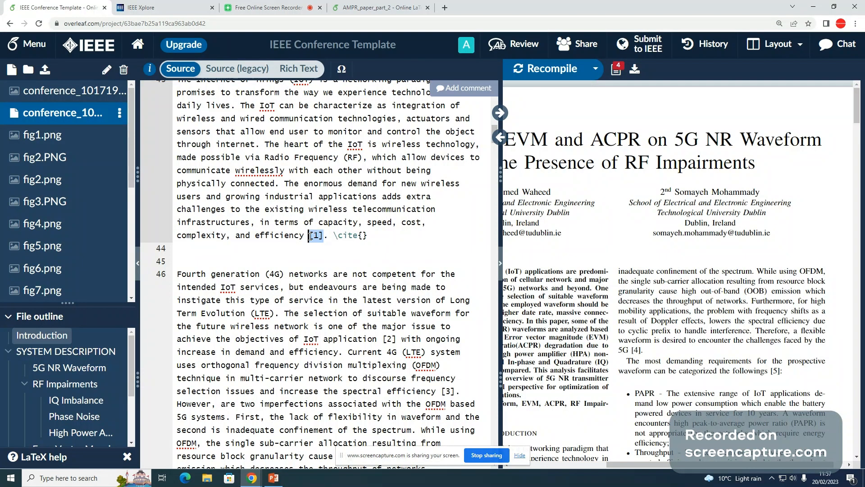
click(378, 234)
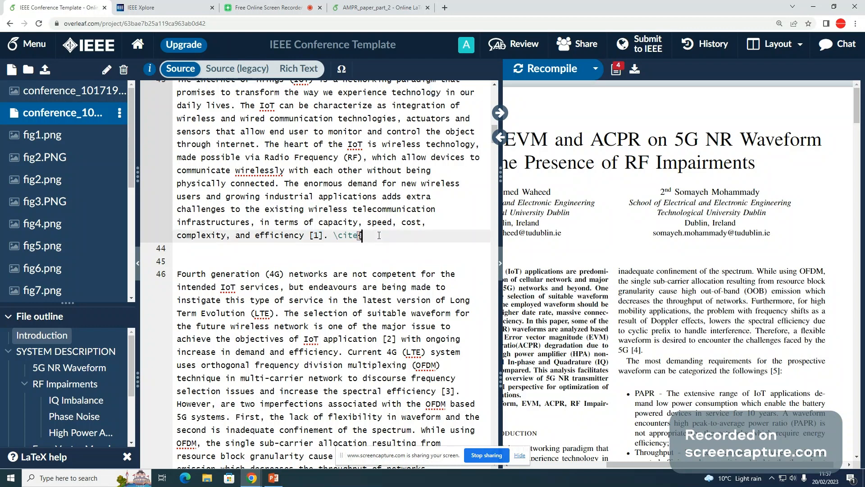
Delete the \cite{} command at the end of the IoT paragraph
key(BackSpace)
key(BackSpace)
key(BackSpace)
key(BackSpace)
key(BackSpace)
key(BackSpace)
Switch to the AMPR_paper_part_2 project and examine the IEEEtran bibliography style and RefList bibliography commands at the end of AMPR.tex
click(381, 5)
click(407, 226)
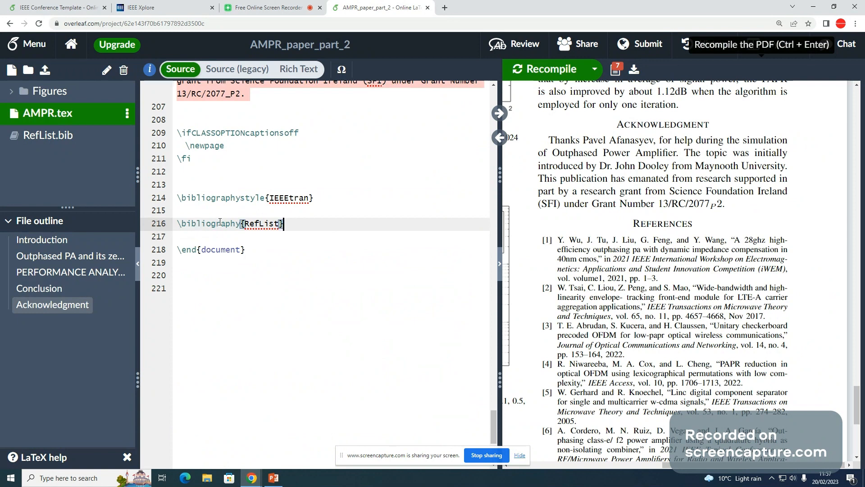
scroll(327, 288, down, 2)
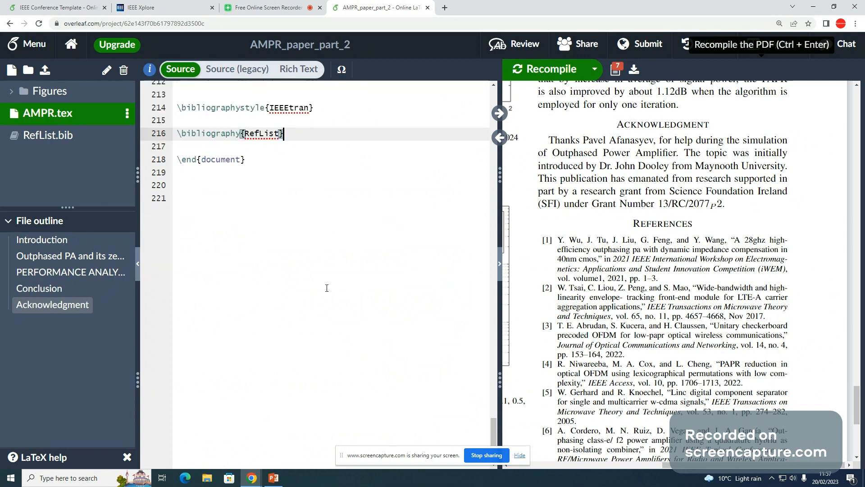
scroll(327, 288, up, 5)
scroll(322, 317, down, 5)
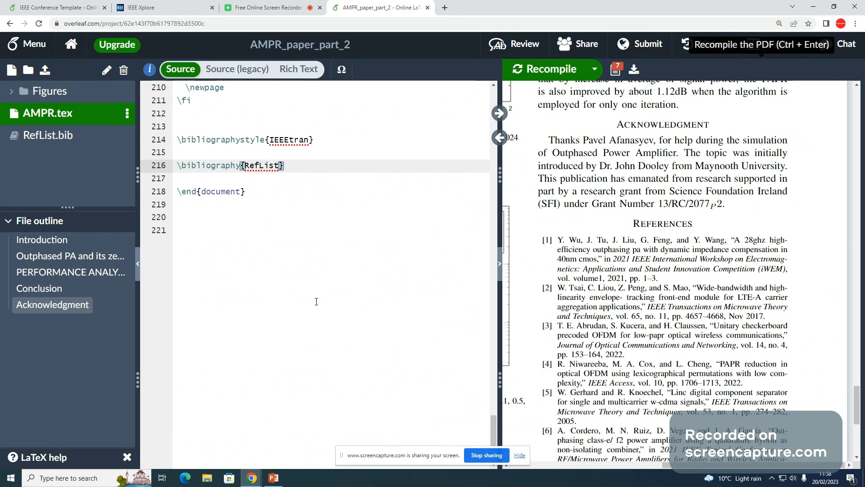
scroll(222, 184, up, 1)
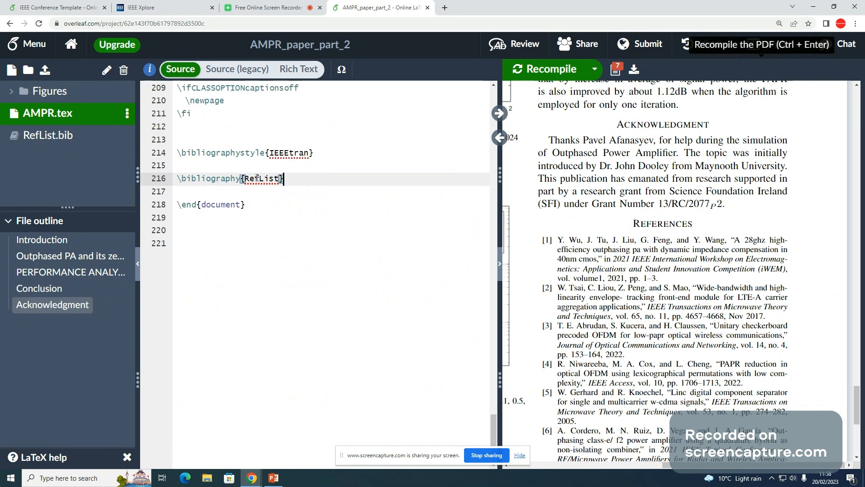
click(265, 178)
double_click(265, 178)
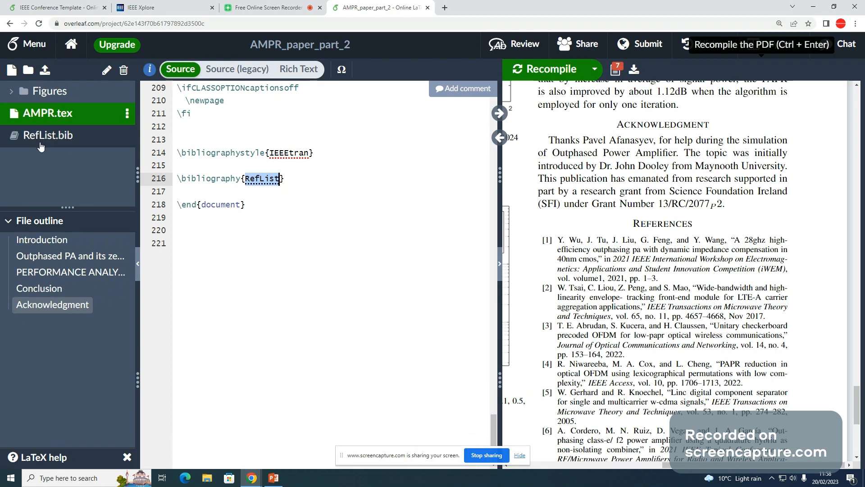
Open RefList.bib and examine how its article, book and inproceedings BibTeX entries are structured
click(84, 143)
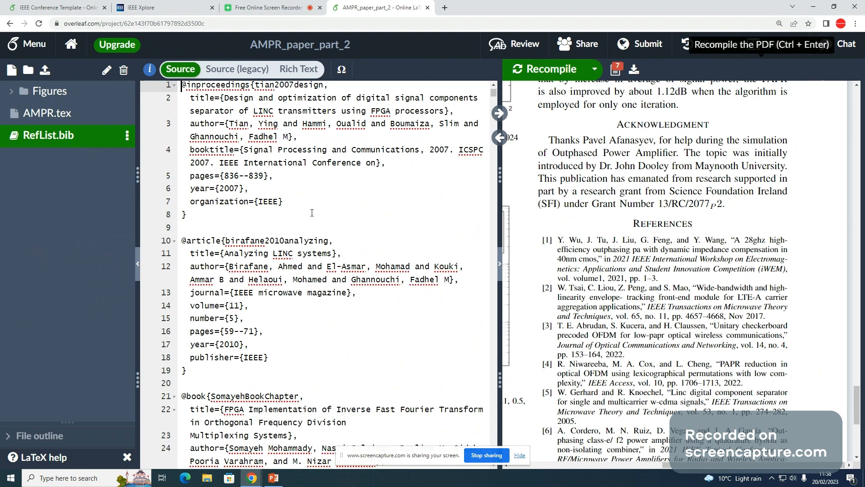
click(316, 217)
scroll(318, 218, down, 15)
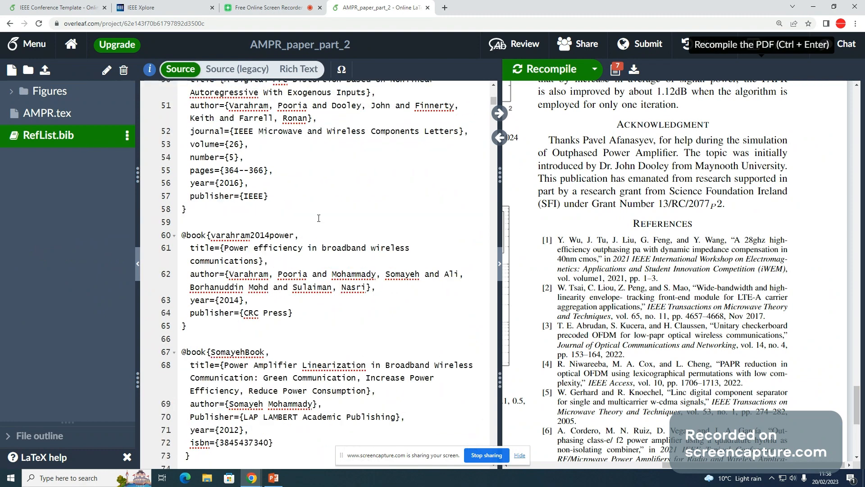
scroll(319, 218, down, 15)
scroll(319, 219, down, 8)
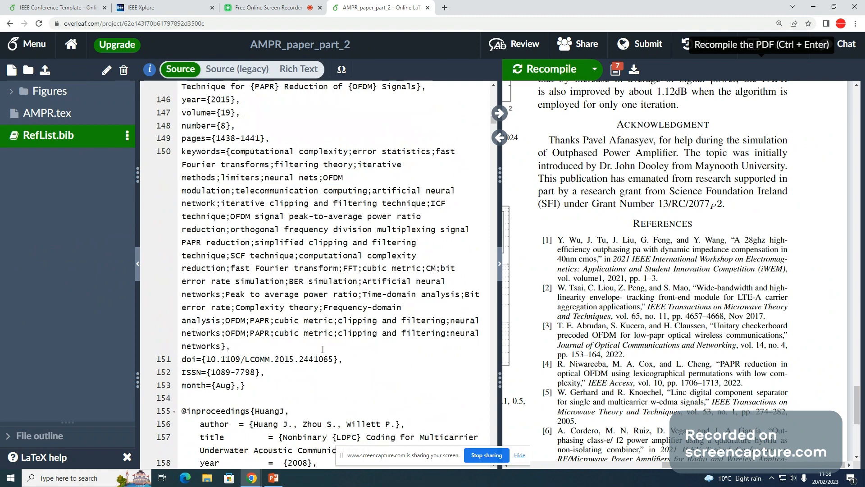
scroll(322, 344, down, 7)
scroll(323, 343, down, 7)
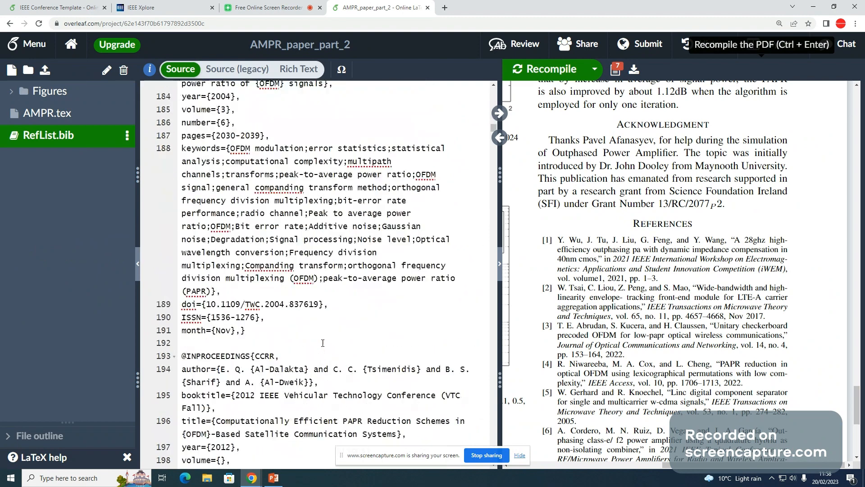
scroll(322, 343, down, 6)
scroll(322, 344, down, 7)
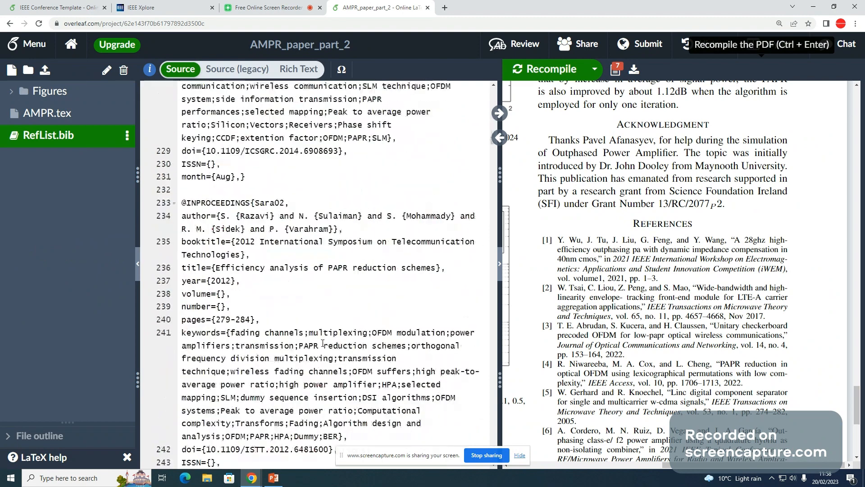
scroll(322, 344, down, 8)
scroll(345, 285, up, 9)
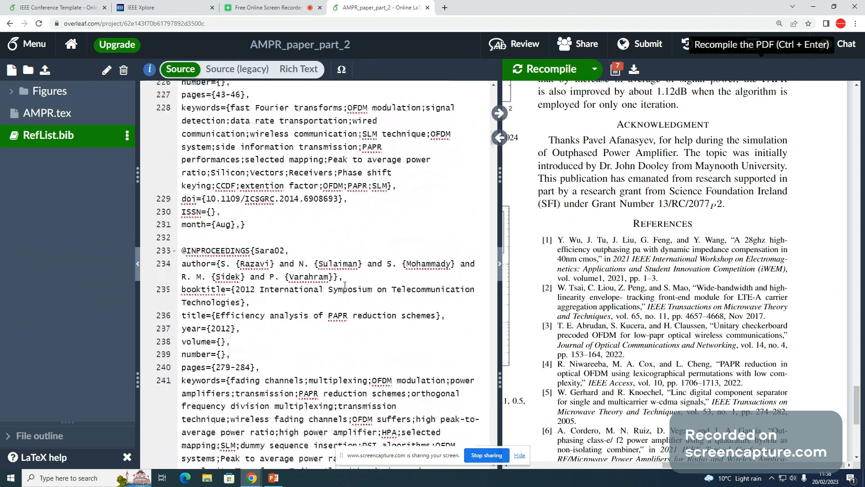
click(277, 238)
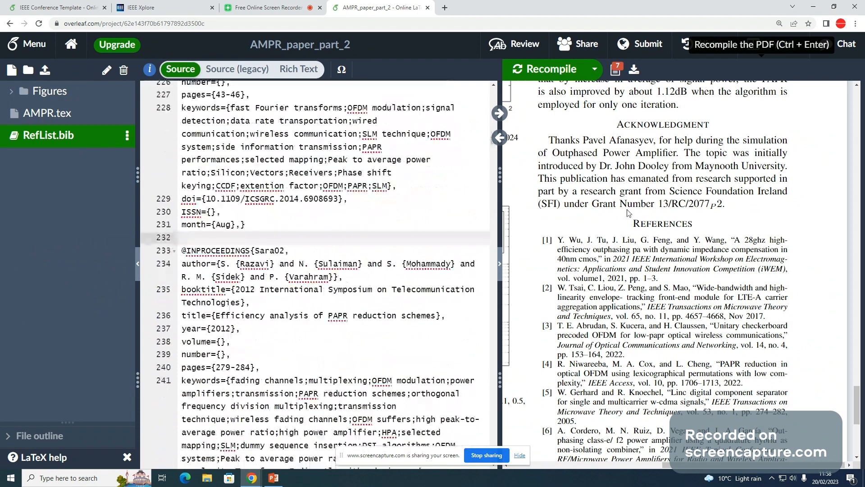
scroll(266, 249, down, 7)
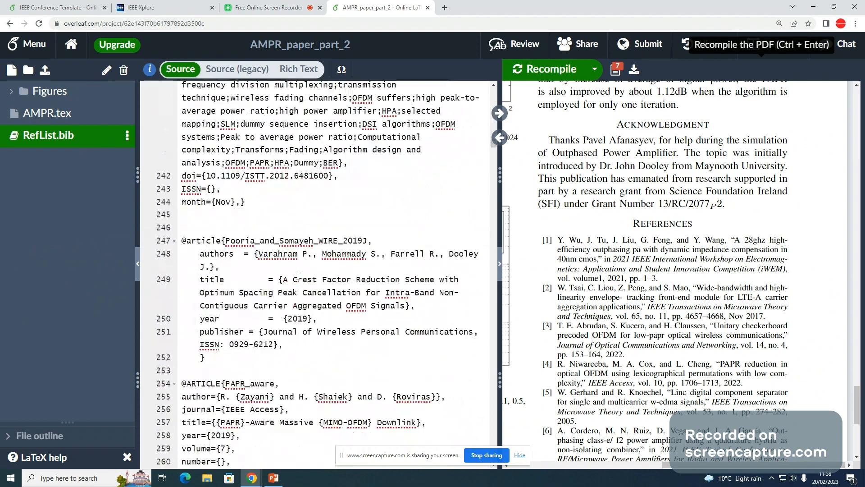
scroll(298, 276, down, 4)
scroll(289, 331, down, 7)
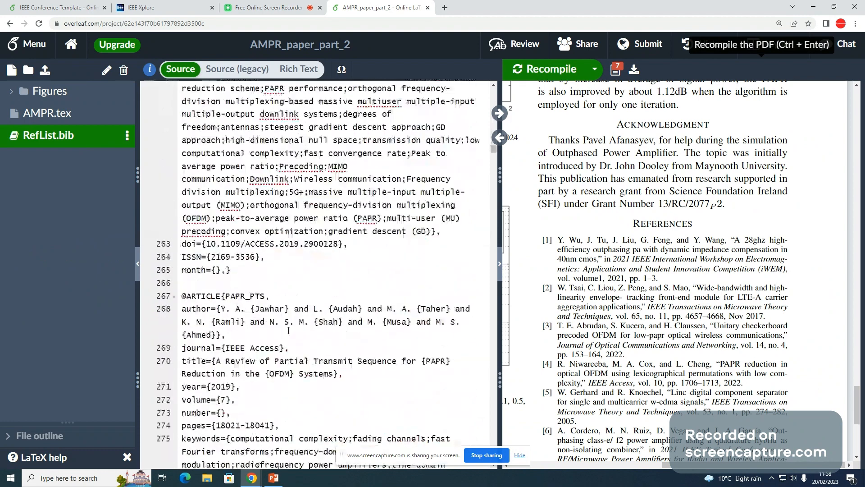
Find the "Nonbinary {LDPC} Coding for Multicarrier Underwater Acoustic Communications" entry in RefList.bib and select the whole entry
scroll(208, 285, up, 15)
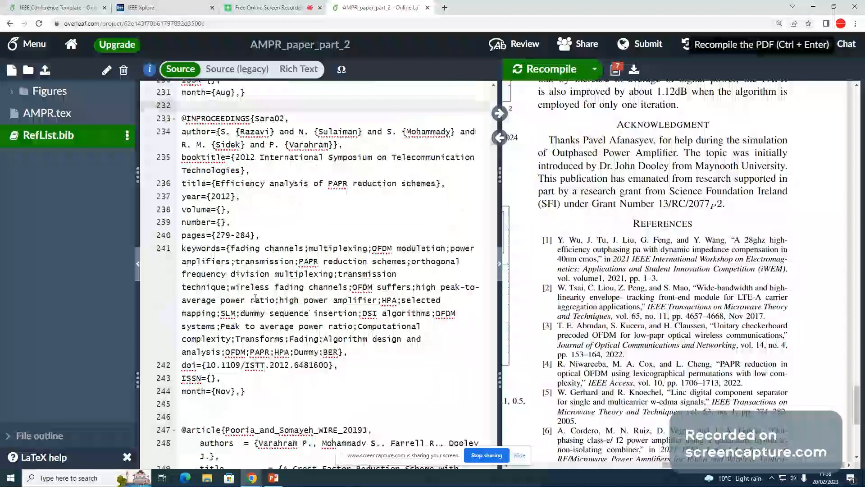
scroll(256, 298, up, 10)
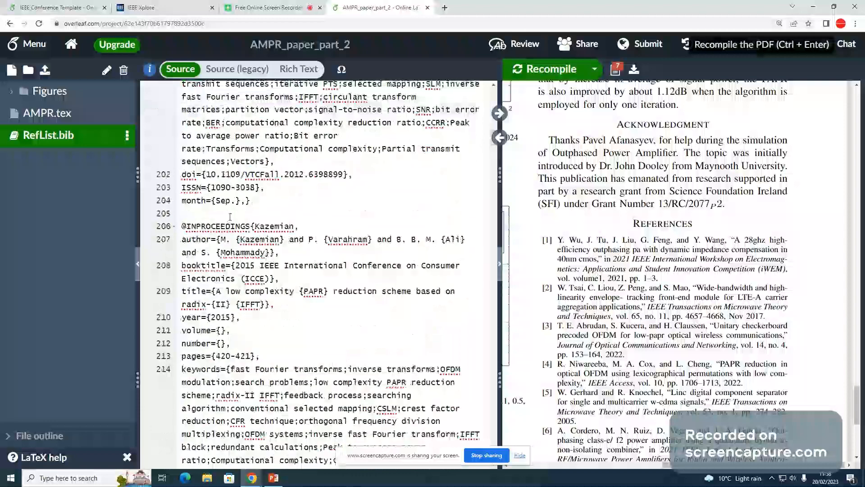
scroll(315, 285, up, 3)
scroll(315, 285, up, 10)
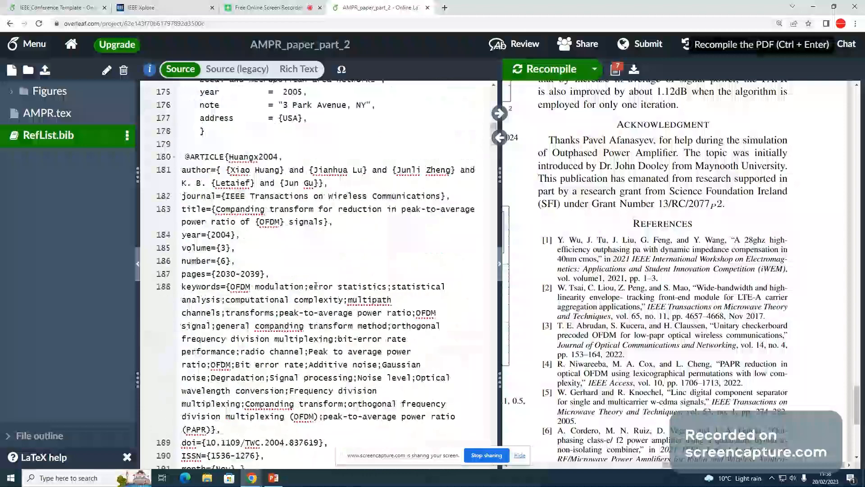
scroll(316, 285, up, 10)
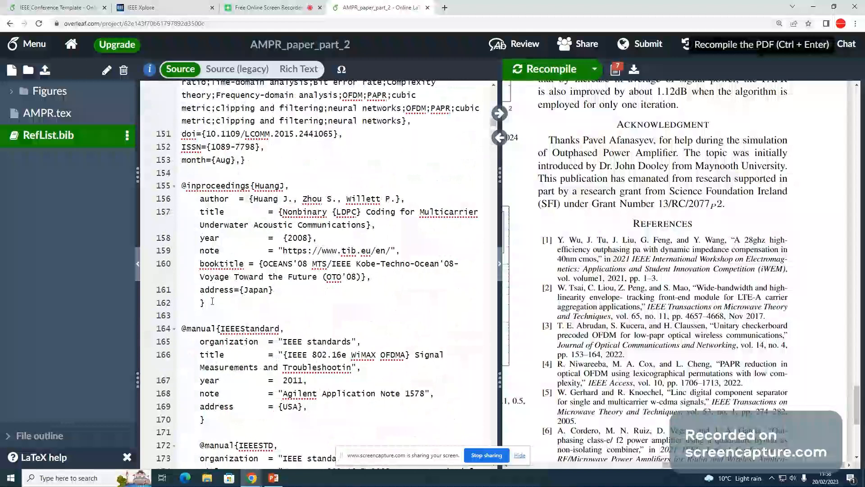
drag(212, 302, 176, 188)
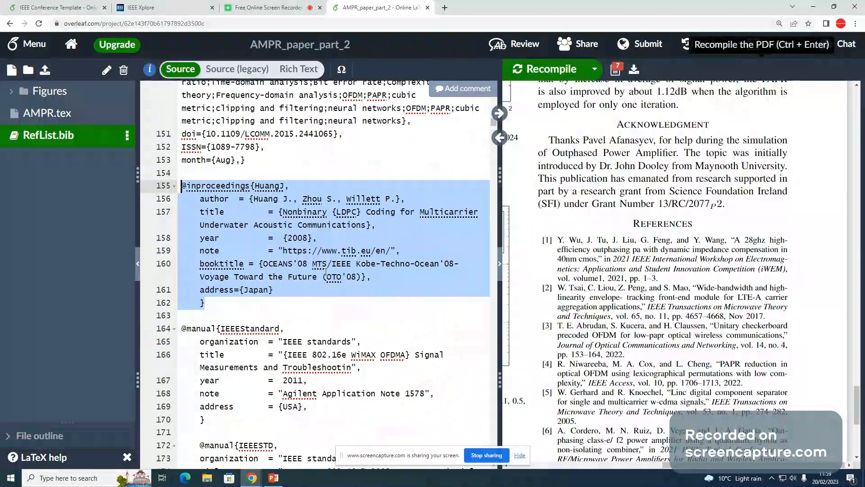
scroll(326, 272, up, 5)
scroll(333, 271, down, 8)
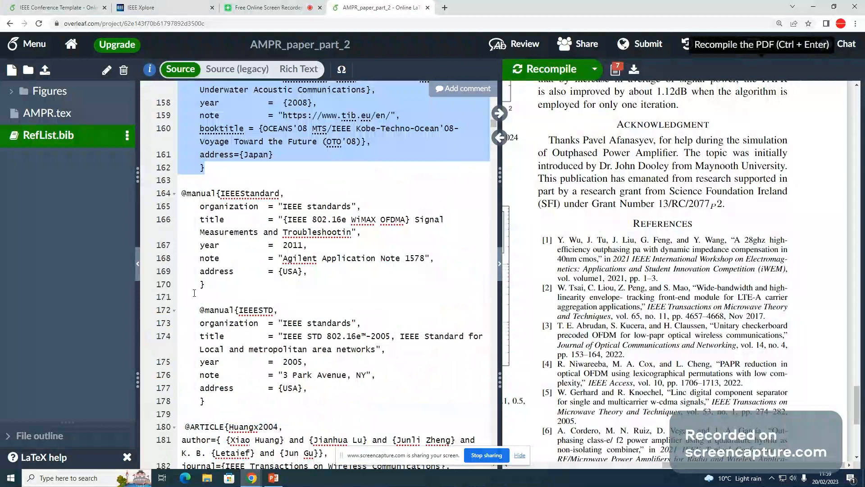
scroll(199, 295, up, 2)
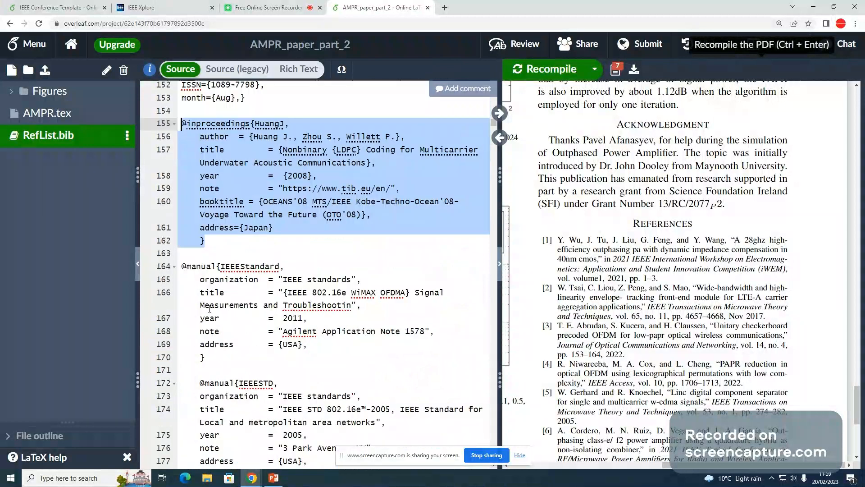
scroll(336, 257, up, 1)
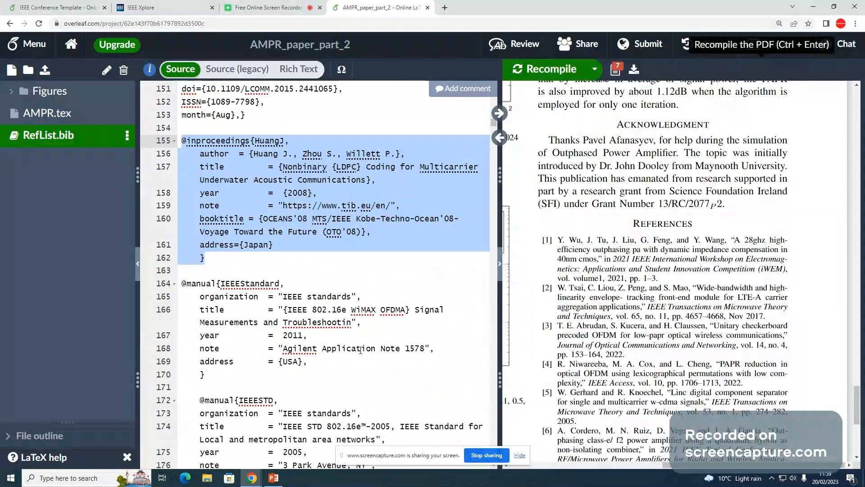
click(213, 258)
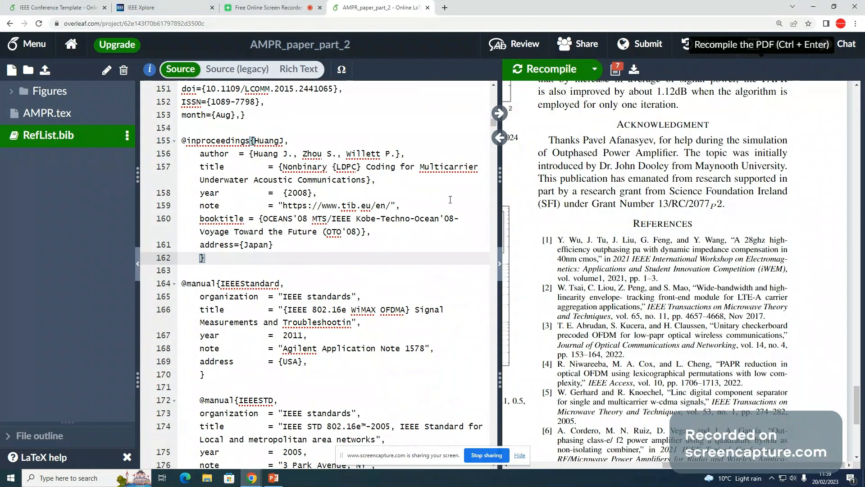
scroll(593, 307, down, 4)
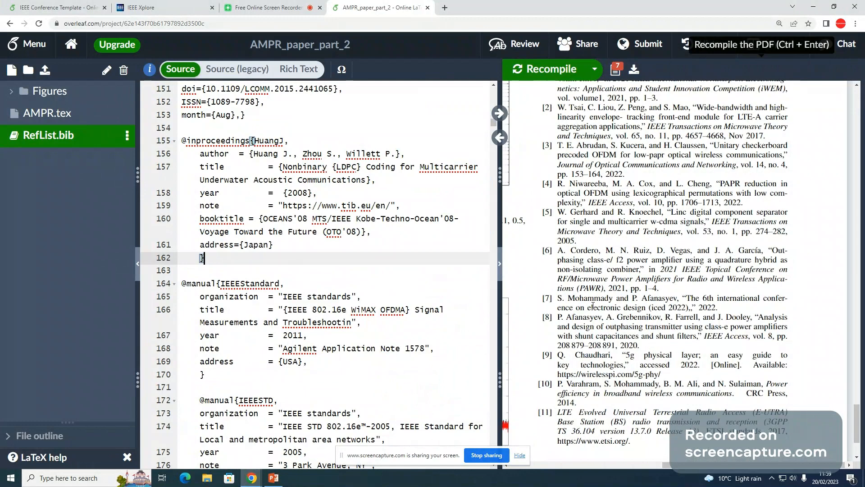
scroll(593, 307, up, 2)
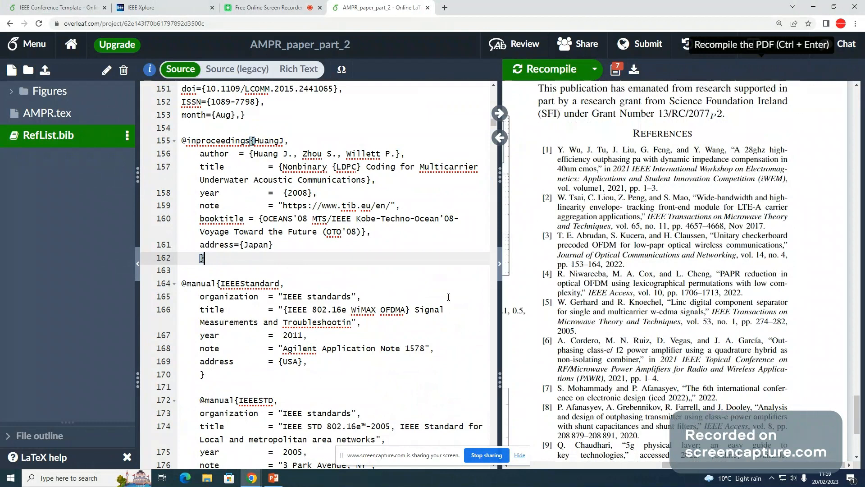
Highlight the RefList file name in the \bibliography command of AMPR.tex and examine the References section of the compiled PDF
click(100, 118)
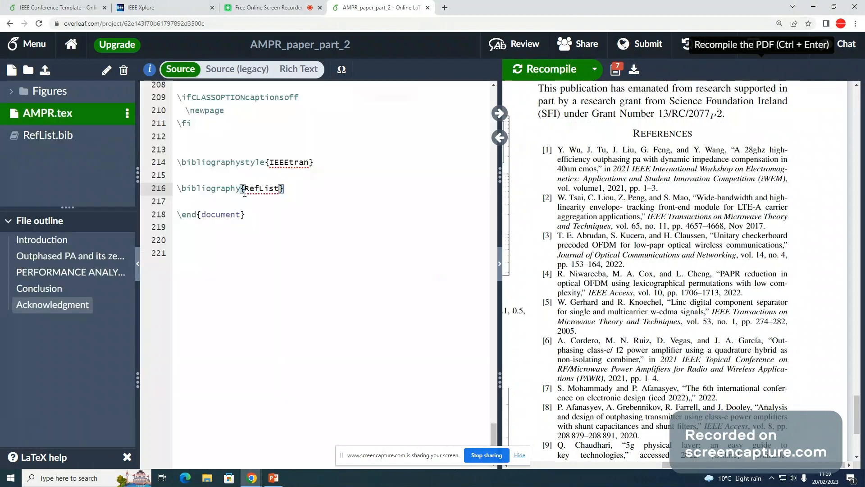
click(266, 188)
double_click(267, 187)
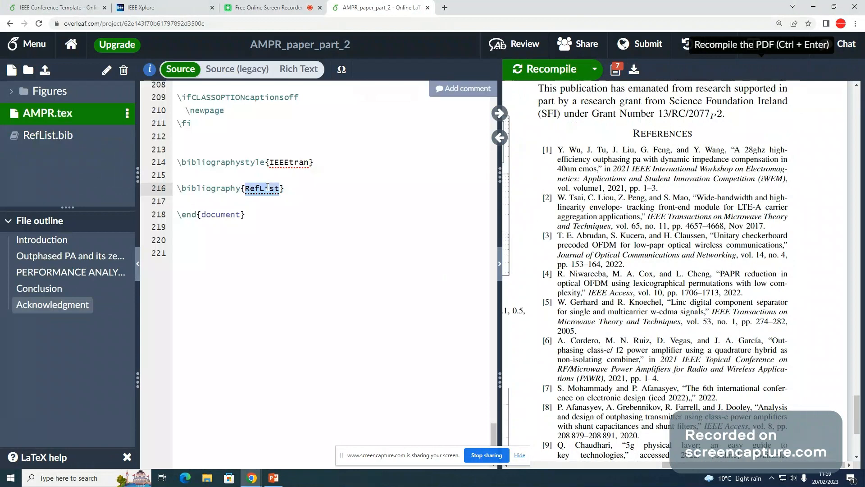
scroll(674, 349, down, 4)
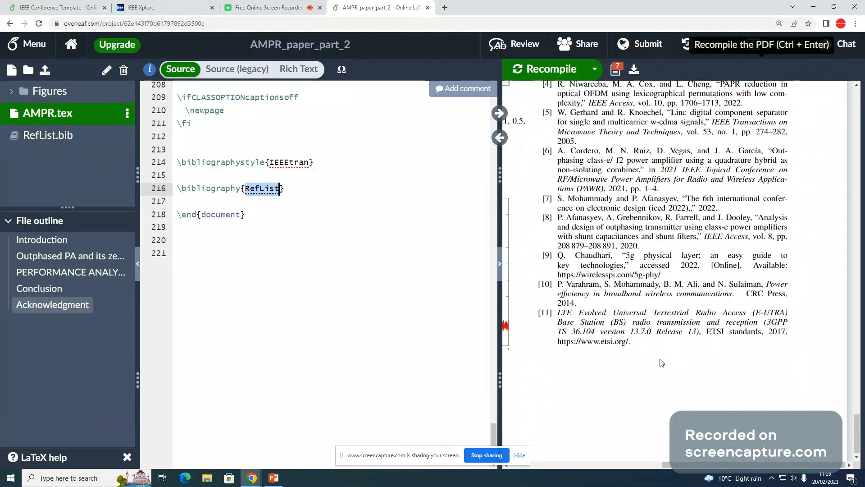
scroll(662, 363, up, 6)
scroll(655, 350, up, 1)
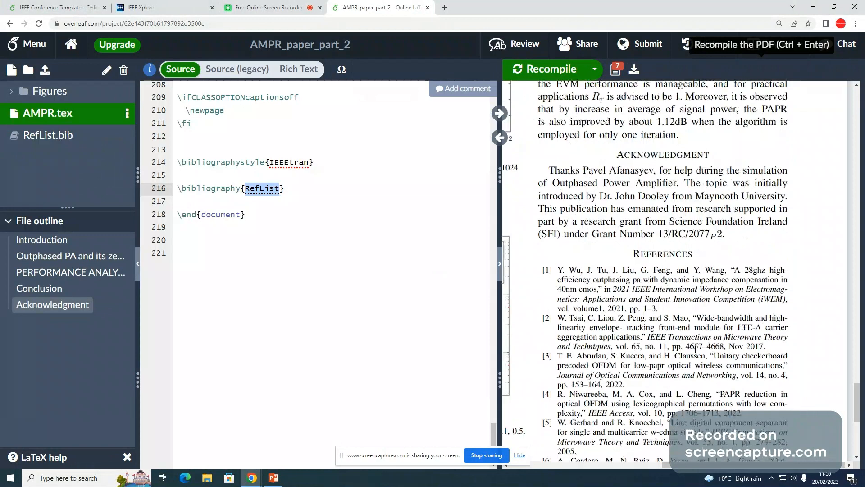
scroll(695, 349, down, 4)
scroll(696, 348, down, 1)
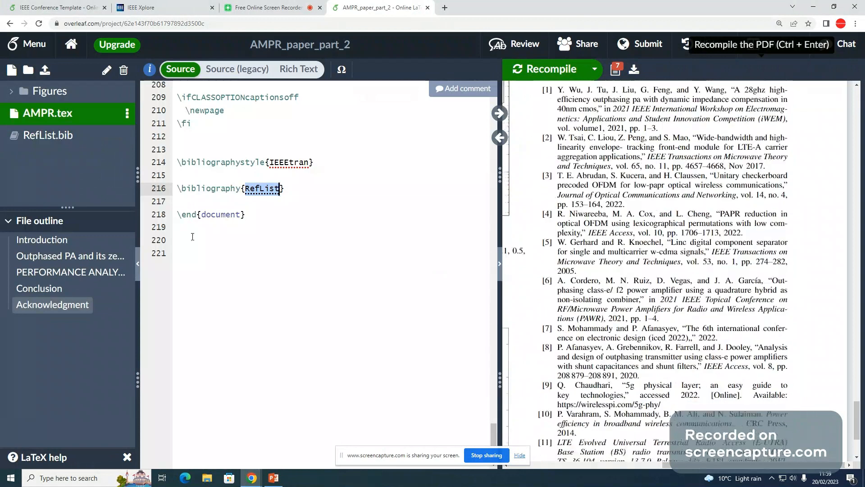
Switch to the IEEE Conference Template project and look through the manually written thebibliography items up to the first \bibitem
key(ctrl+Tab)
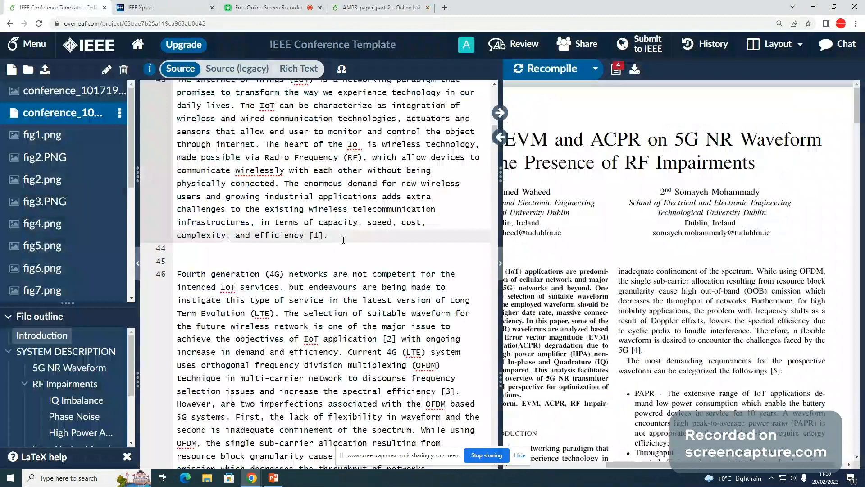
scroll(435, 198, down, 10)
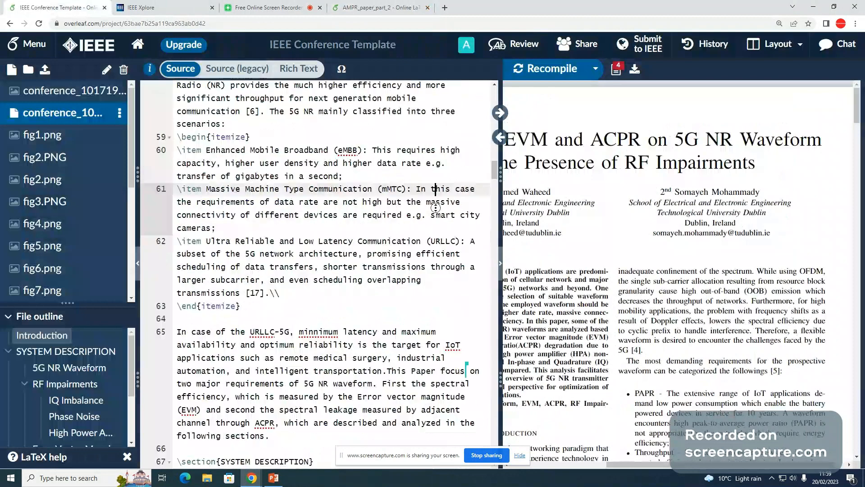
scroll(435, 188, down, 1)
click(460, 182)
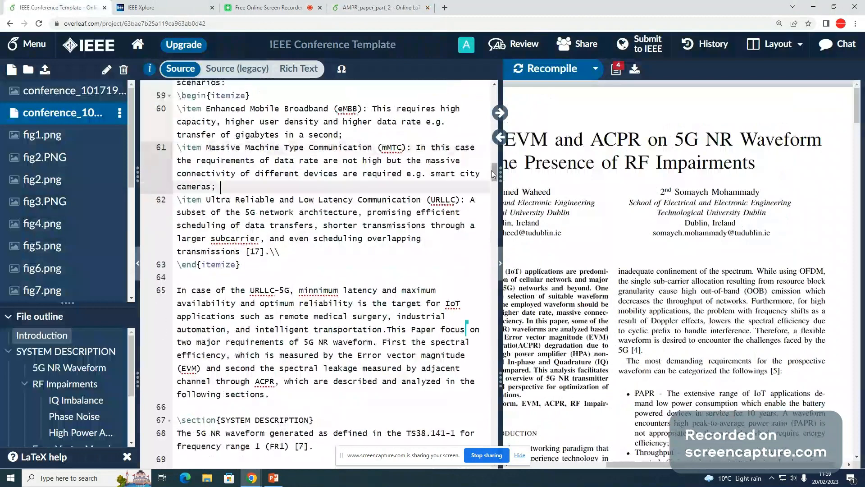
drag(493, 175, 494, 459)
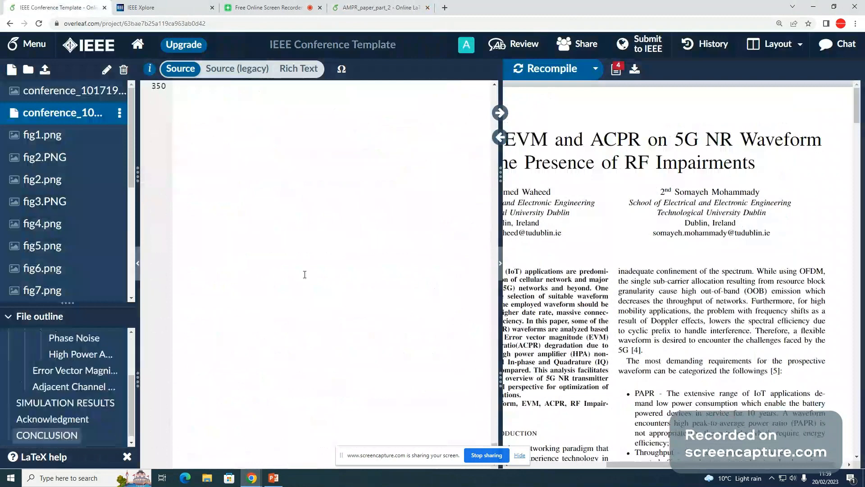
scroll(377, 302, up, 5)
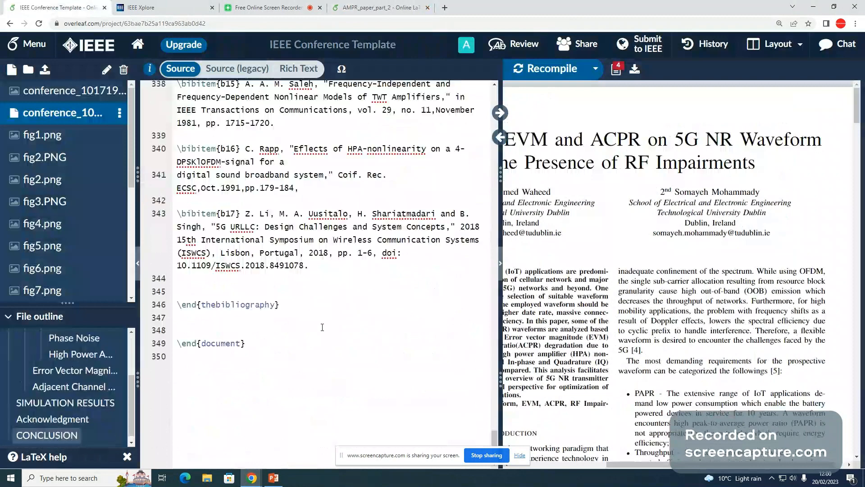
scroll(325, 331, up, 5)
scroll(330, 336, up, 5)
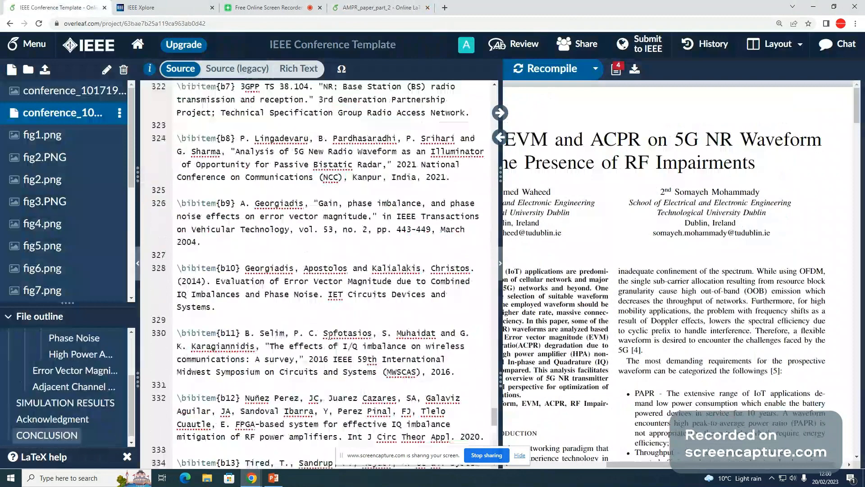
scroll(329, 335, up, 5)
scroll(330, 336, up, 5)
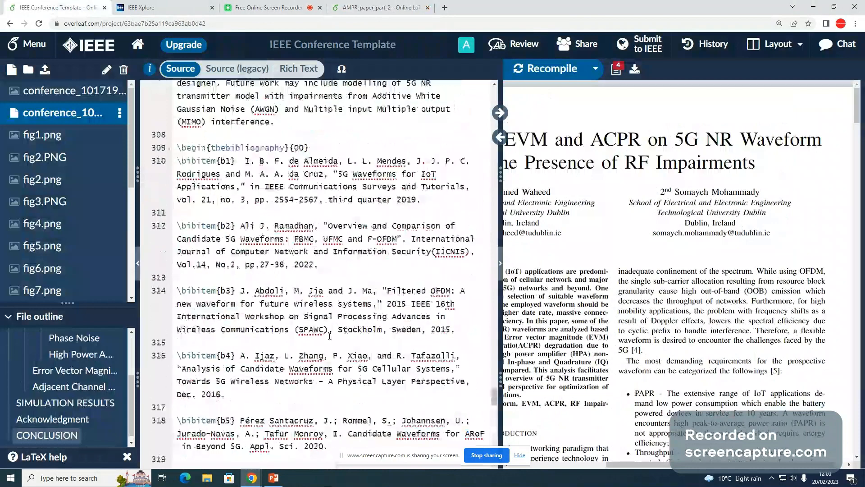
scroll(330, 335, up, 1)
scroll(322, 322, up, 1)
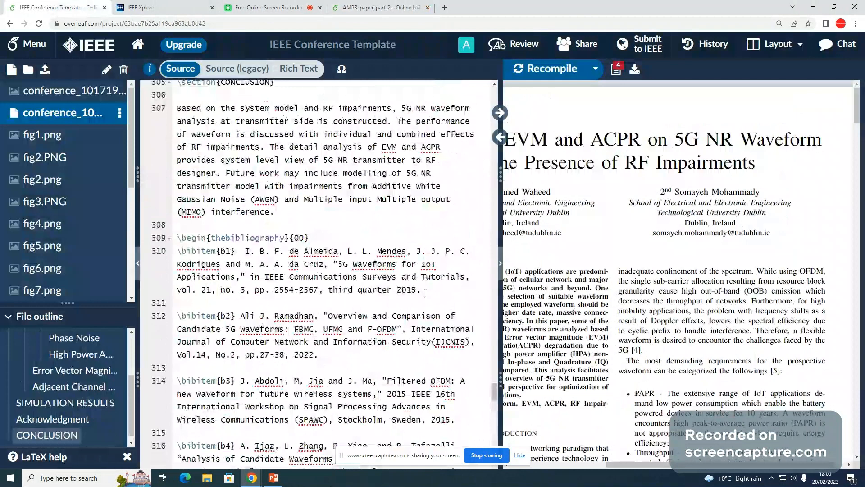
Try to search IEEE Xplore with the full text of the b1 reference copied from the bibliography
drag(421, 291, 246, 251)
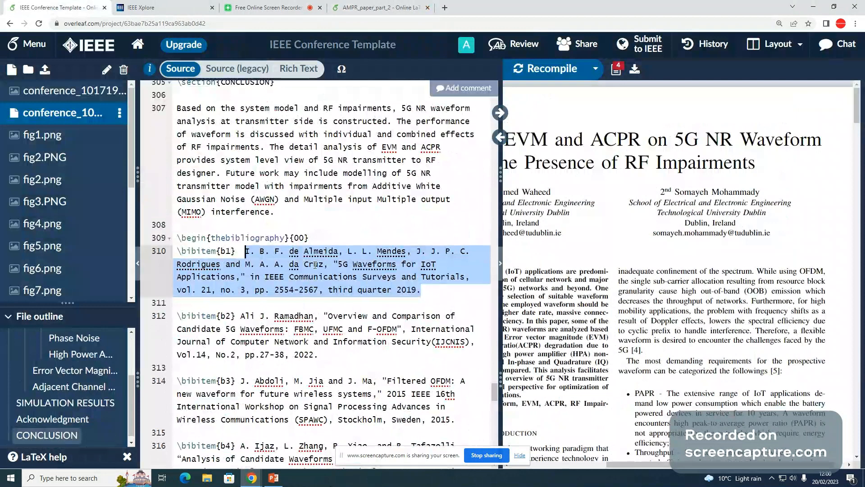
click(176, 8)
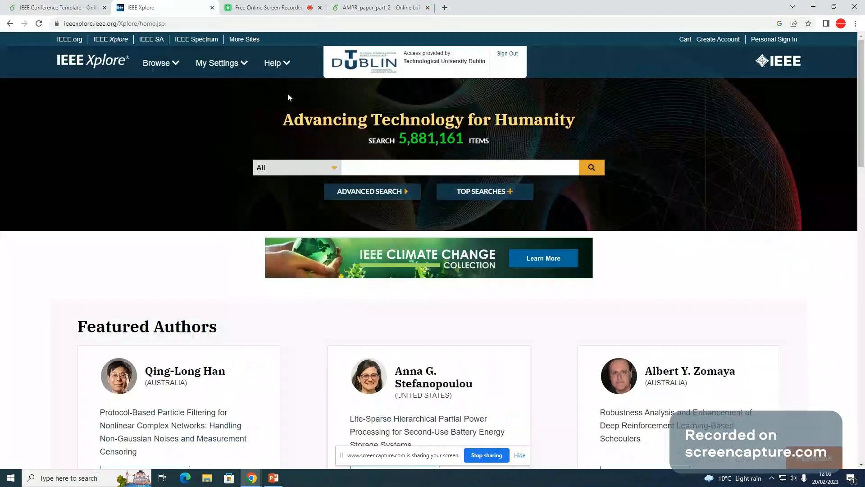
click(472, 164)
key(ctrl+v)
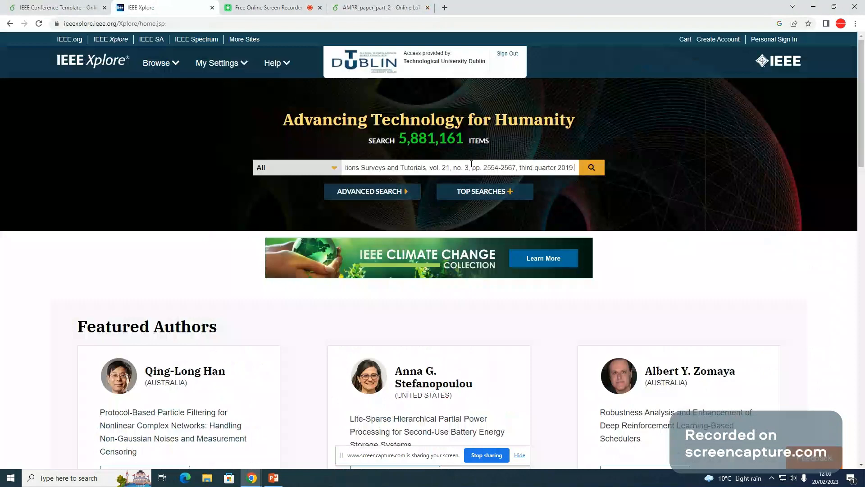
key(Return)
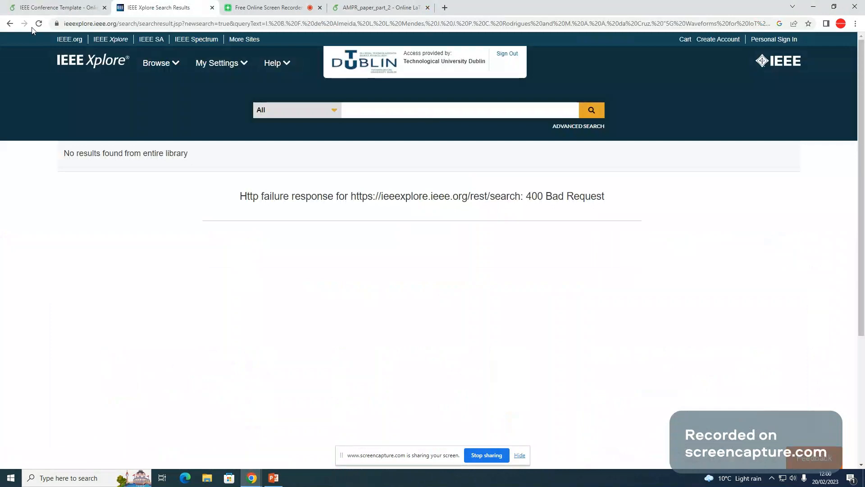
Copy the b1 title "5G Waveforms for IoT Applications" from the template, search IEEE Xplore for it and look through the results
click(40, 8)
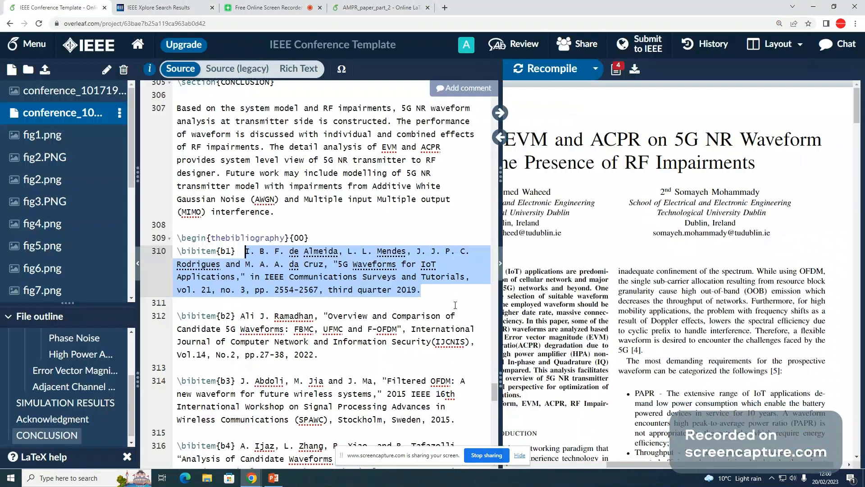
click(456, 298)
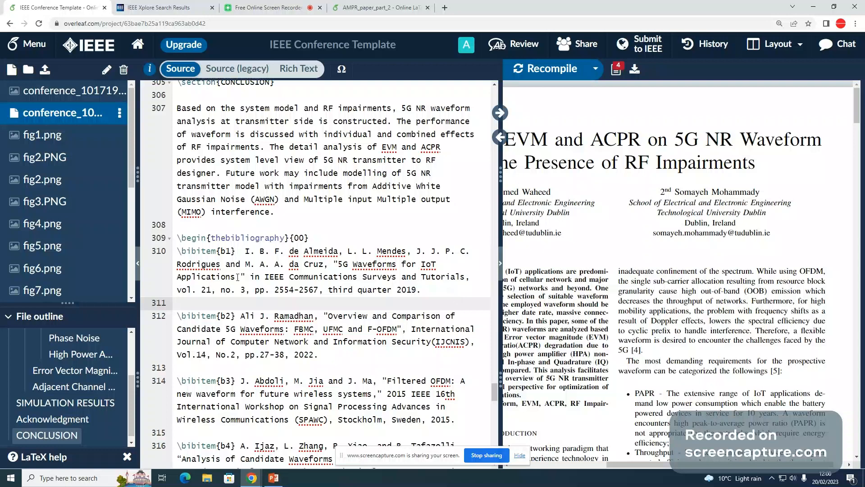
drag(237, 277, 363, 277)
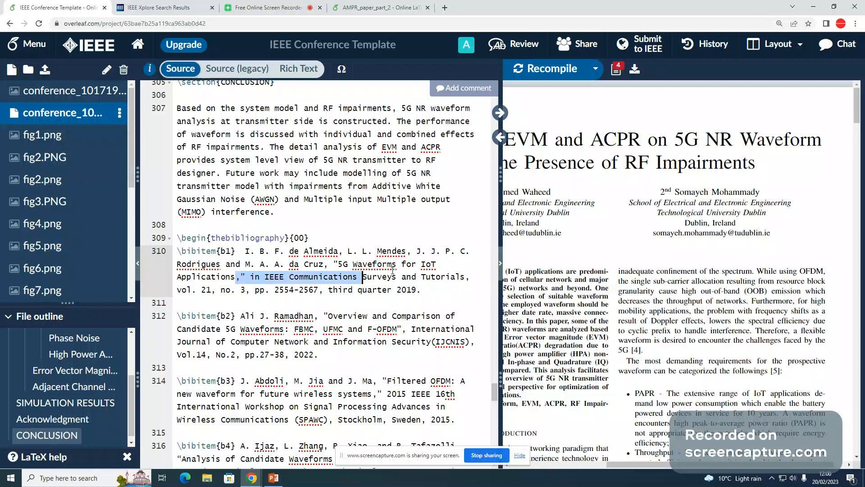
drag(237, 277, 339, 264)
key(ctrl+c)
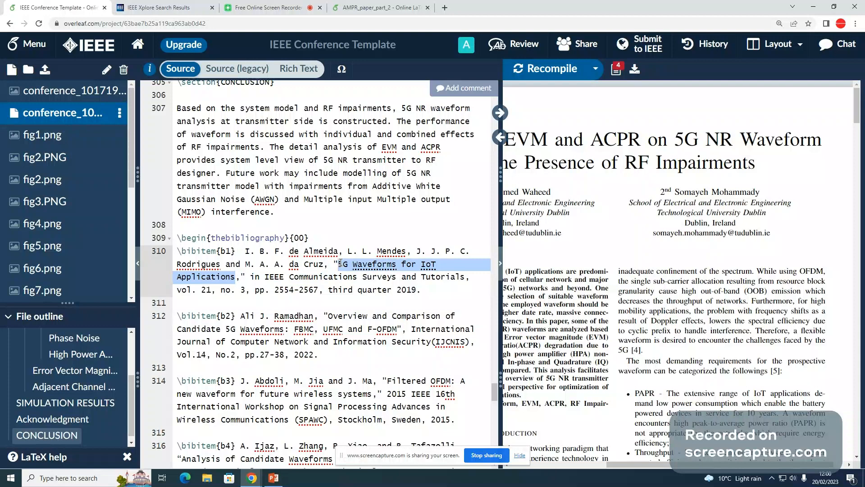
click(160, 6)
click(366, 107)
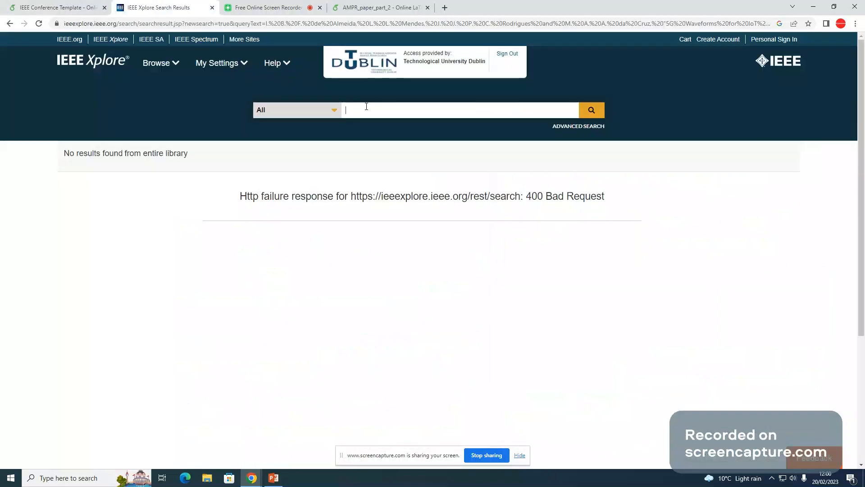
key(ctrl+v)
key(Return)
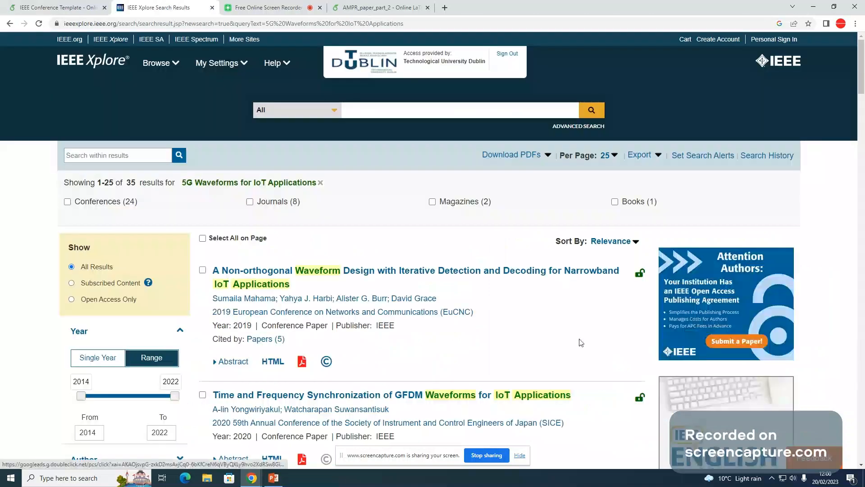
scroll(566, 337, down, 5)
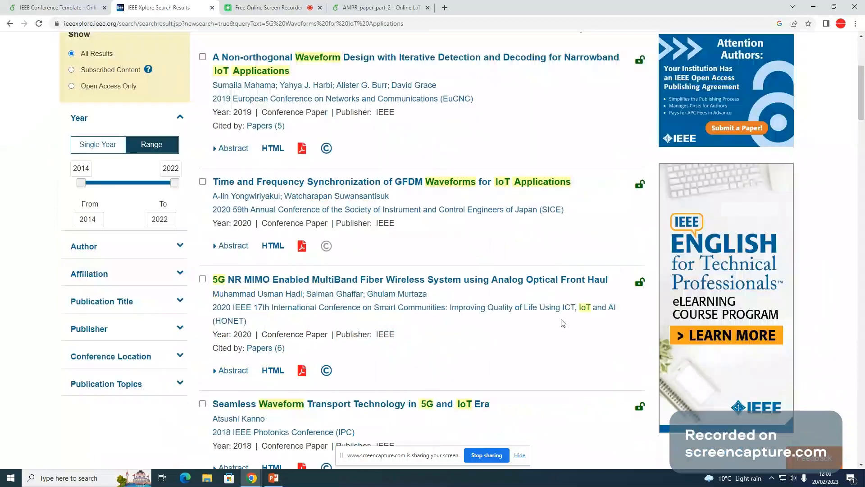
scroll(562, 323, down, 3)
scroll(562, 330, up, 7)
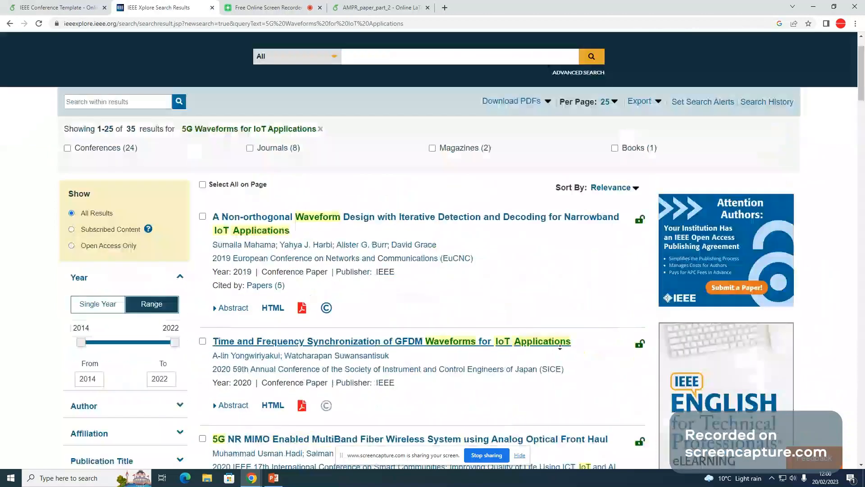
Copy the b1 authors and title from the IEEE Conference Template, search Google for them in a new tab and look through the results
click(255, 6)
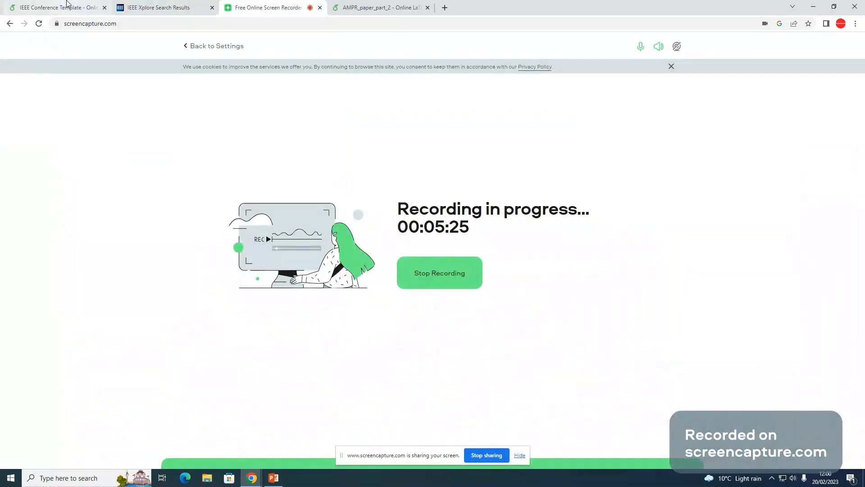
click(66, 5)
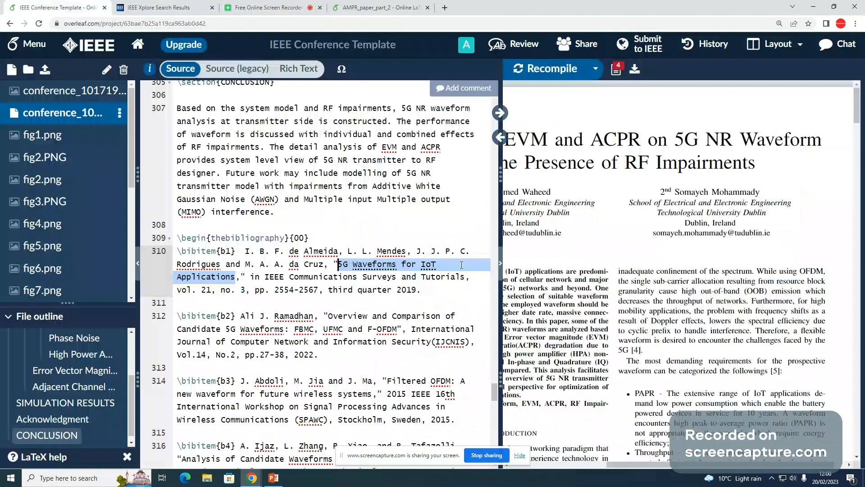
click(245, 249)
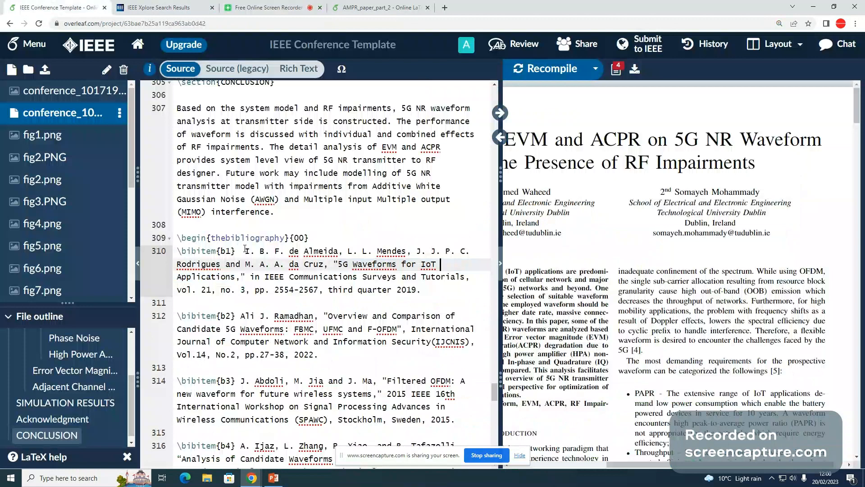
drag(245, 249, 236, 277)
key(ctrl+c)
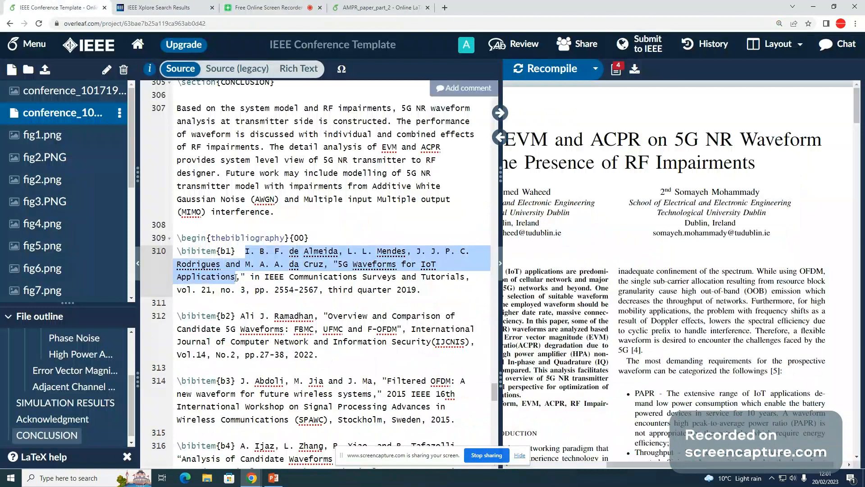
click(444, 8)
key(ctrl+v)
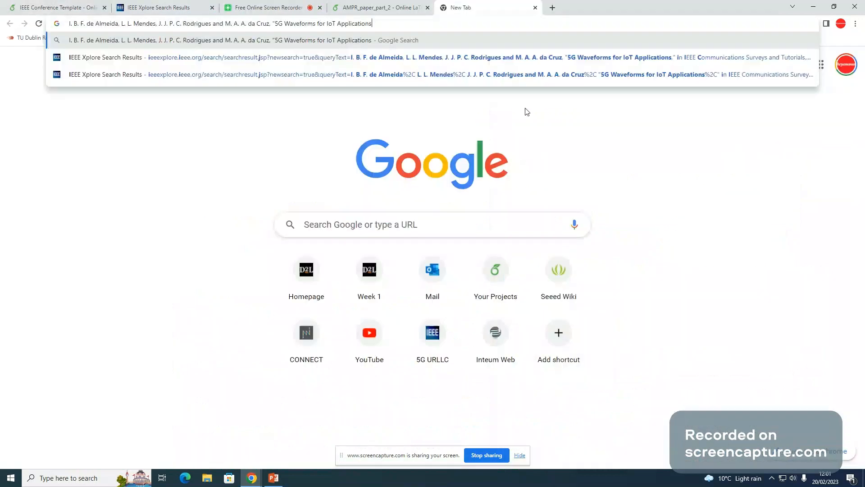
key(Return)
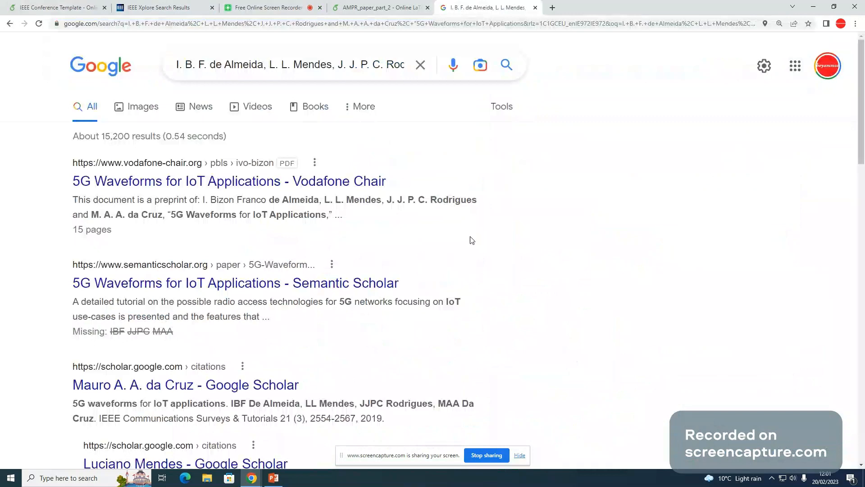
scroll(518, 291, down, 3)
scroll(518, 290, down, 1)
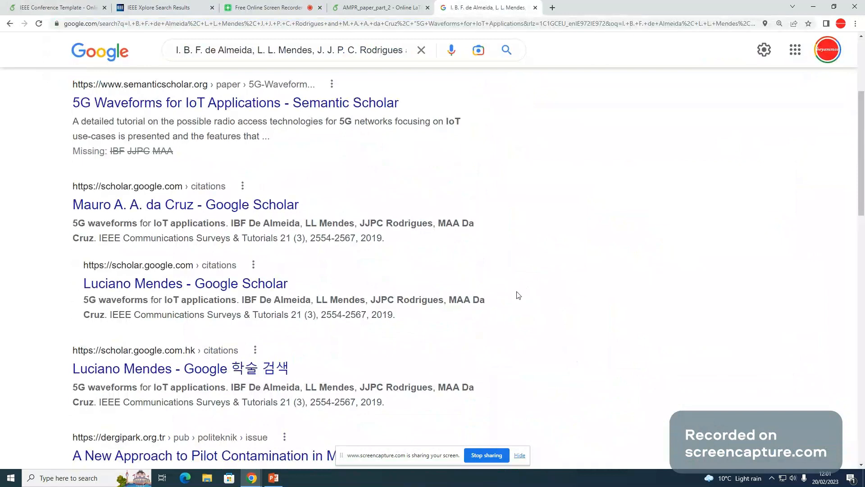
scroll(518, 295, down, 3)
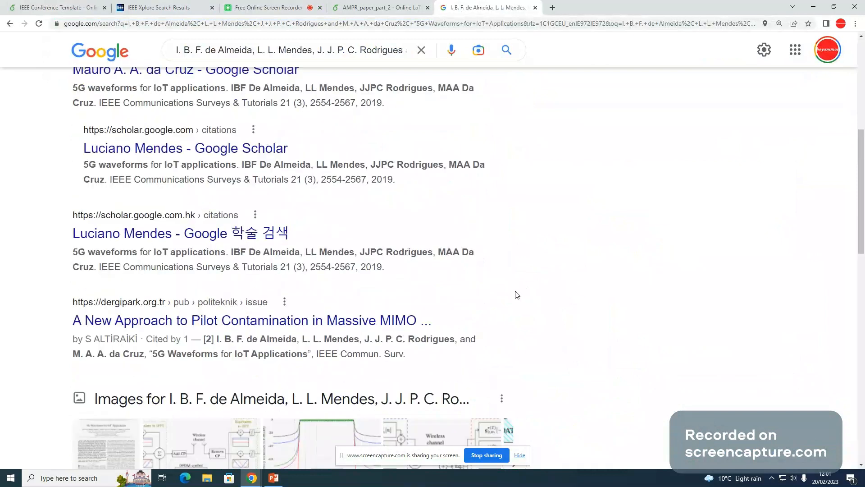
scroll(517, 295, up, 5)
scroll(518, 306, up, 2)
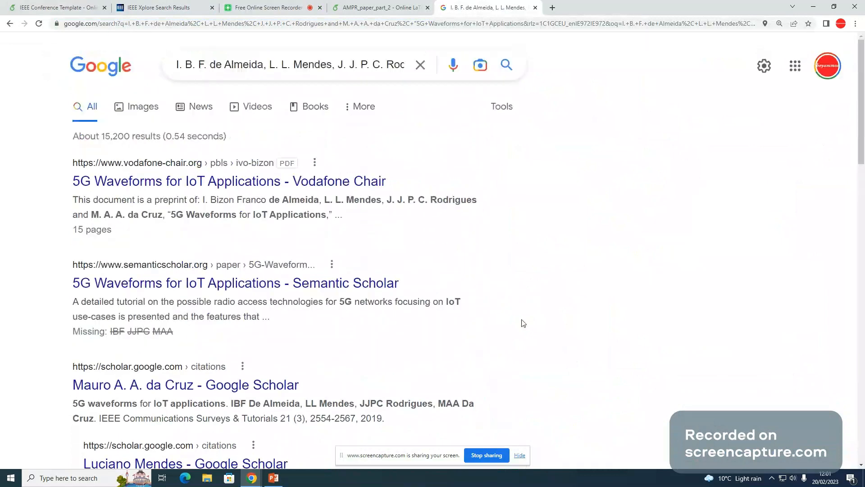
Remove the author names and the opening quotation mark from the Google query and search again for 5G Waveforms for IoT Applications
click(394, 67)
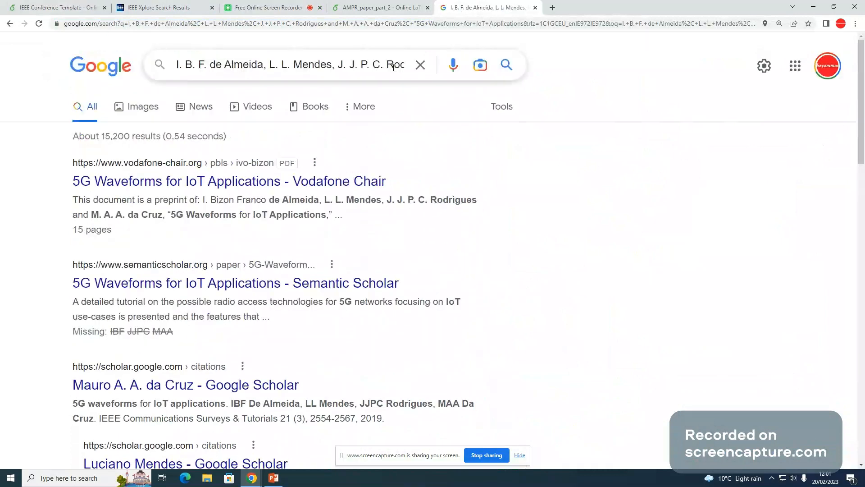
key(Right)
key(Right)
key(Right)
key(Right)
key(Right)
key(Right)
key(Right)
key(Right)
key(Right)
key(Right)
key(Right)
key(Right)
key(Right)
key(Right)
key(Right)
key(Right)
key(Right)
key(Right)
key(Right)
key(Right)
key(Right)
key(Right)
key(Right)
key(Right)
key(Right)
key(Right)
key(Right)
key(Right)
key(Right)
key(Right)
key(Right)
key(Right)
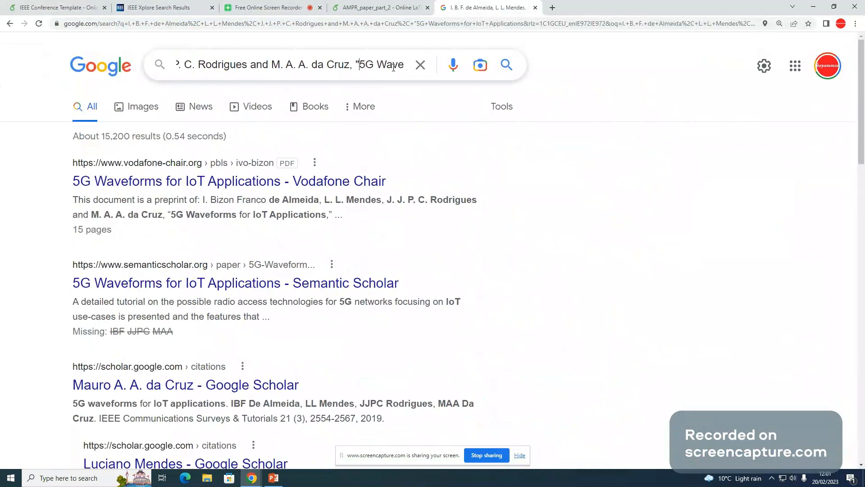
key(Left)
key(BackSpace)
key(BackSpace)
key(BackSpace)
key(BackSpace)
key(BackSpace)
key(BackSpace)
key(BackSpace)
key(BackSpace)
key(BackSpace)
key(BackSpace)
key(BackSpace)
key(BackSpace)
key(BackSpace)
key(BackSpace)
key(BackSpace)
key(BackSpace)
key(BackSpace)
key(BackSpace)
key(BackSpace)
key(BackSpace)
key(BackSpace)
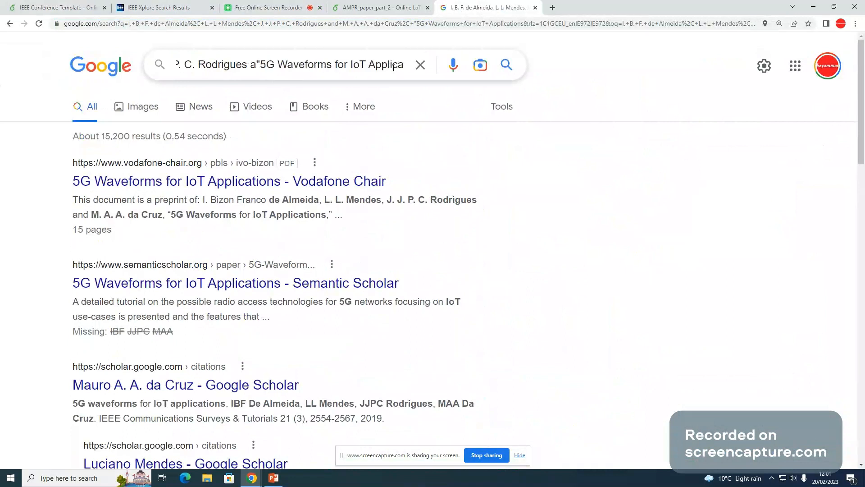
key(BackSpace)
key(BackSpace)
key(BackSpace)
key(BackSpace)
key(BackSpace)
key(BackSpace)
key(BackSpace)
key(BackSpace)
key(BackSpace)
key(BackSpace)
key(BackSpace)
key(BackSpace)
key(BackSpace)
key(BackSpace)
key(BackSpace)
key(BackSpace)
key(BackSpace)
key(BackSpace)
key(BackSpace)
key(BackSpace)
key(BackSpace)
key(BackSpace)
key(BackSpace)
key(BackSpace)
key(BackSpace)
key(BackSpace)
key(BackSpace)
key(BackSpace)
key(BackSpace)
key(BackSpace)
key(BackSpace)
key(BackSpace)
key(BackSpace)
key(BackSpace)
key(BackSpace)
key(BackSpace)
key(BackSpace)
key(BackSpace)
key(BackSpace)
key(BackSpace)
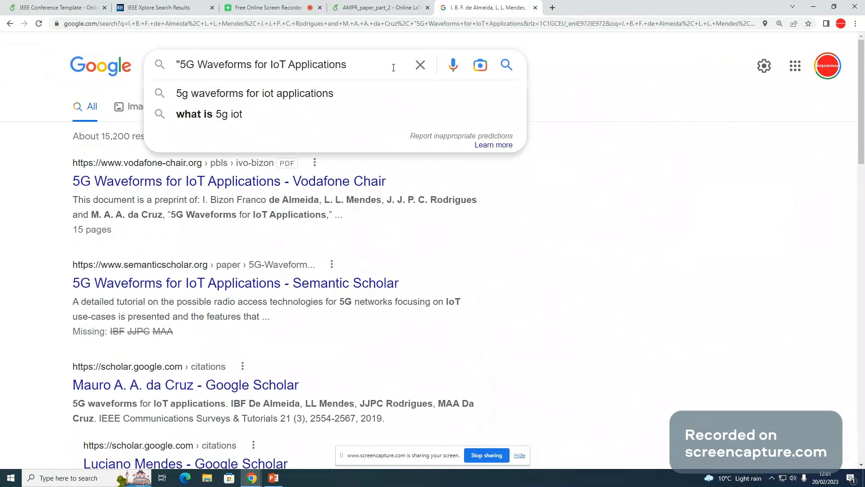
key(Delete)
key(Return)
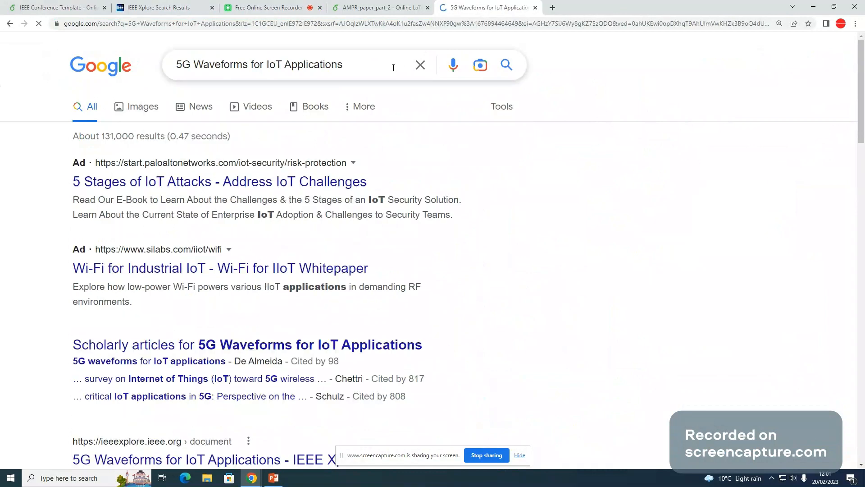
Open the IEEE Xplore result for "5G Waveforms for IoT Applications" and examine the paper's abstract and publication details
scroll(568, 248, down, 2)
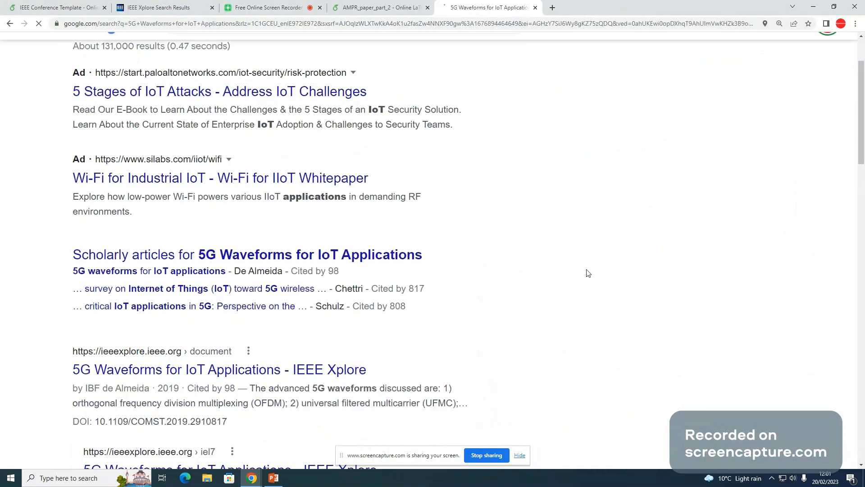
scroll(589, 273, down, 2)
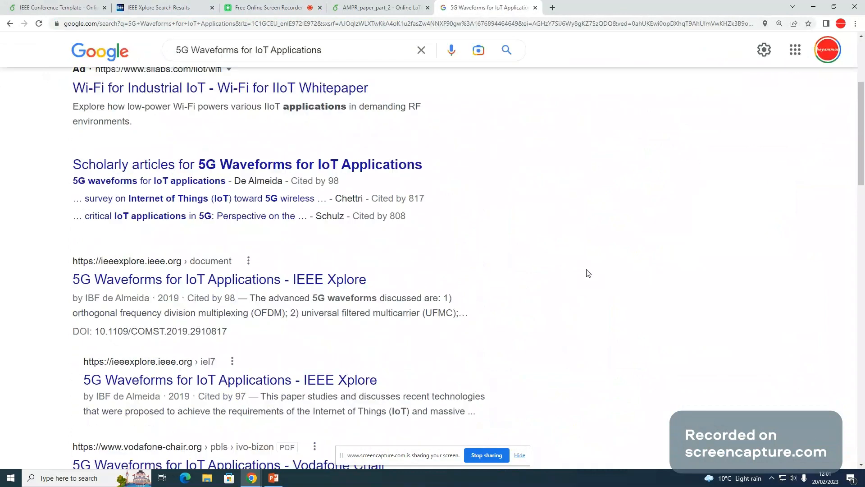
click(284, 281)
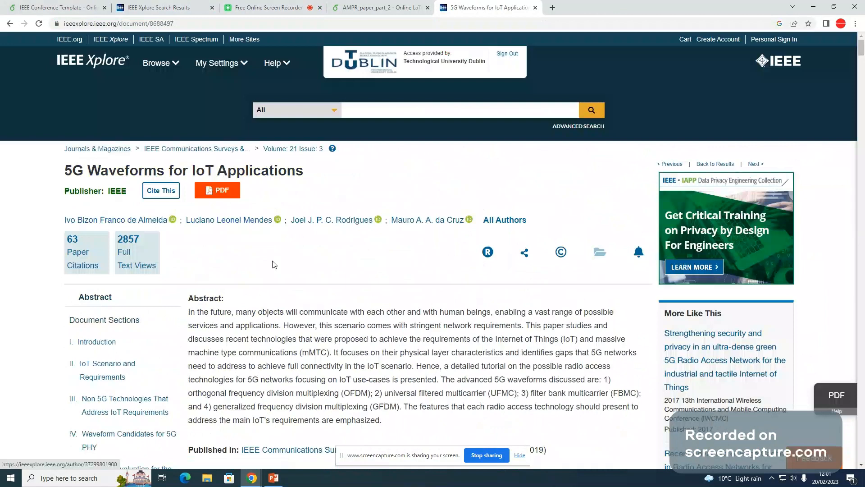
scroll(274, 264, down, 1)
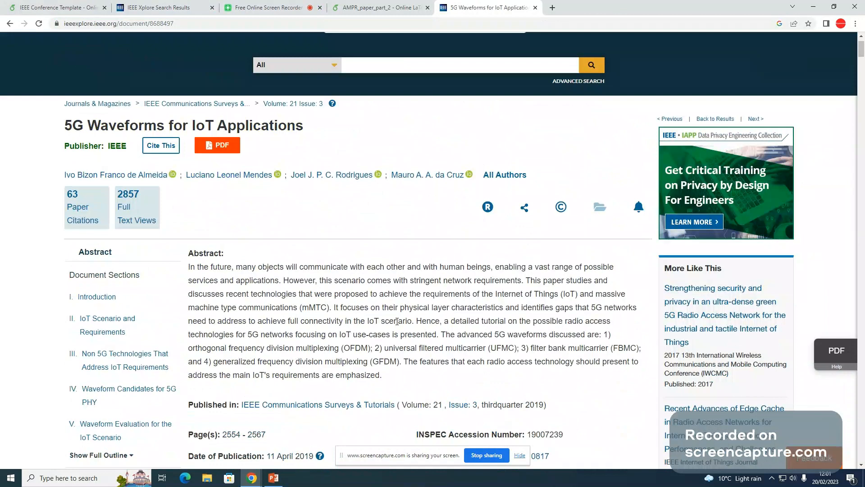
scroll(396, 320, down, 1)
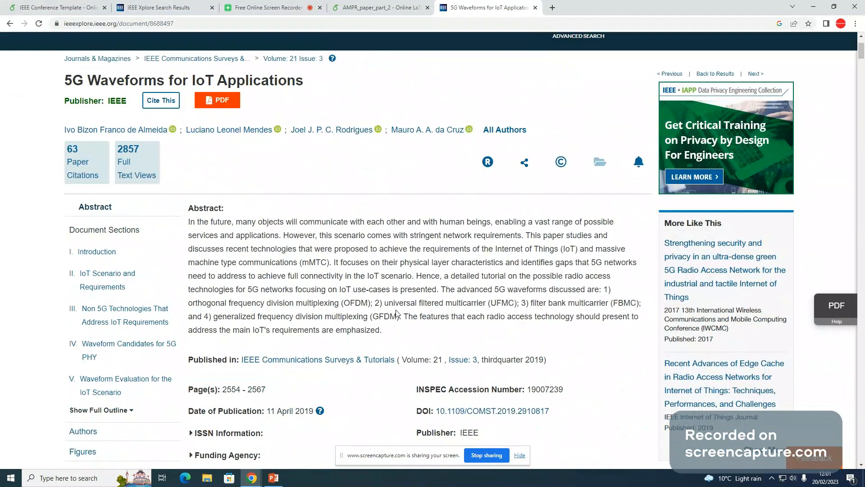
scroll(397, 313, down, 1)
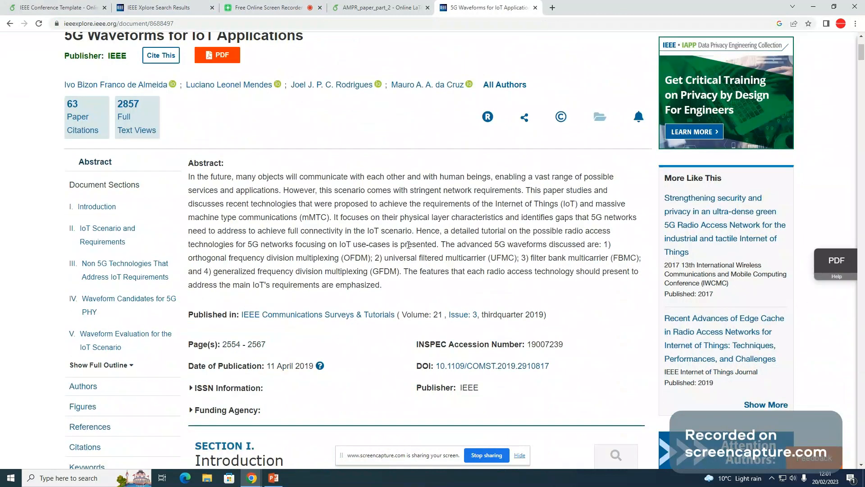
Check the year and authors of the b1 item in the template against the paper's page on IEEE Xplore
click(90, 5)
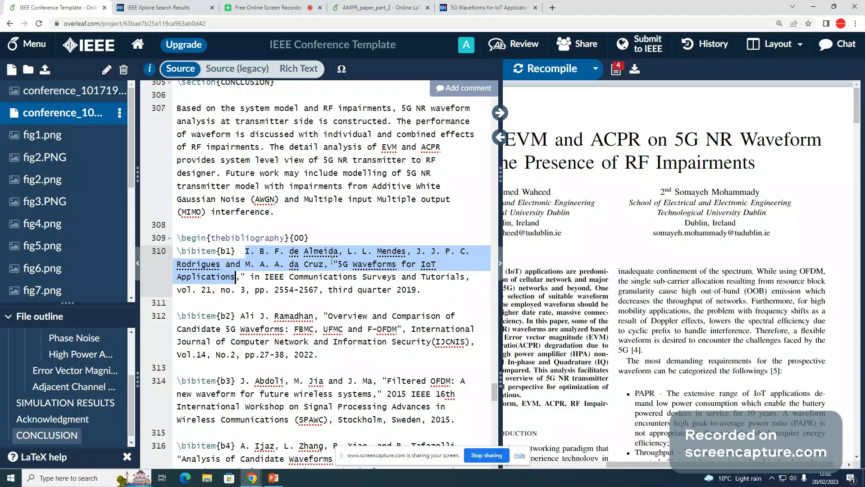
double_click(404, 290)
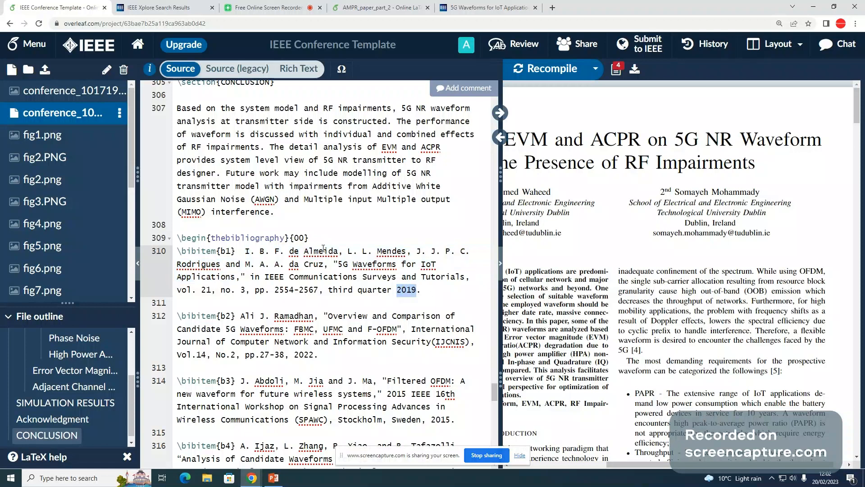
double_click(324, 251)
click(392, 251)
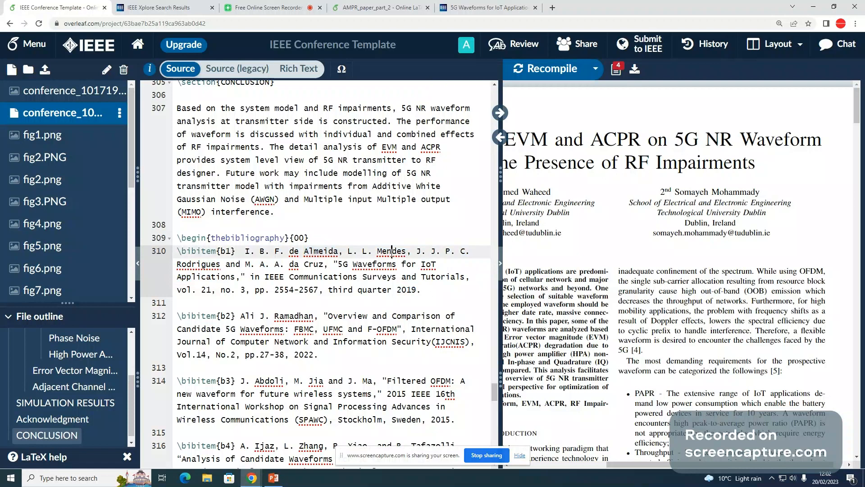
double_click(392, 251)
click(487, 8)
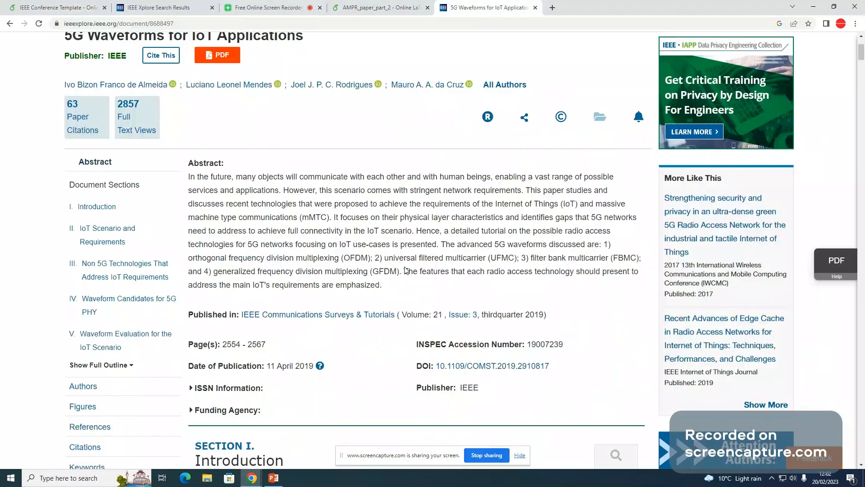
scroll(334, 206, up, 2)
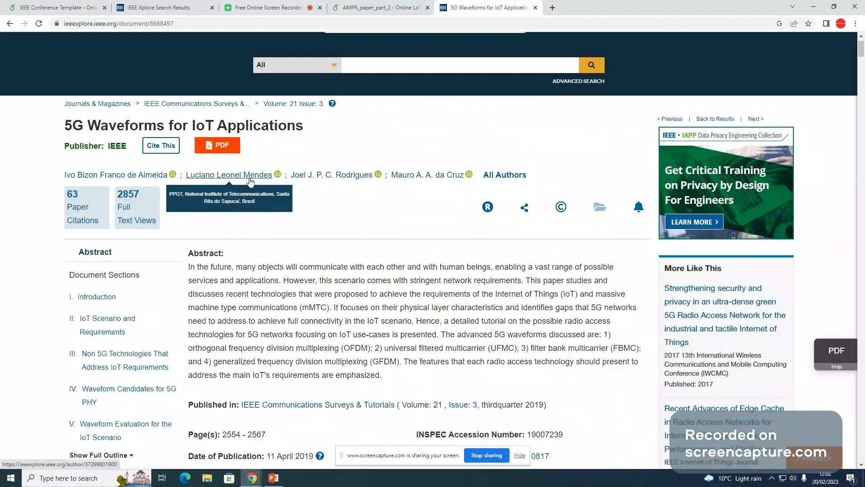
scroll(360, 383, up, 1)
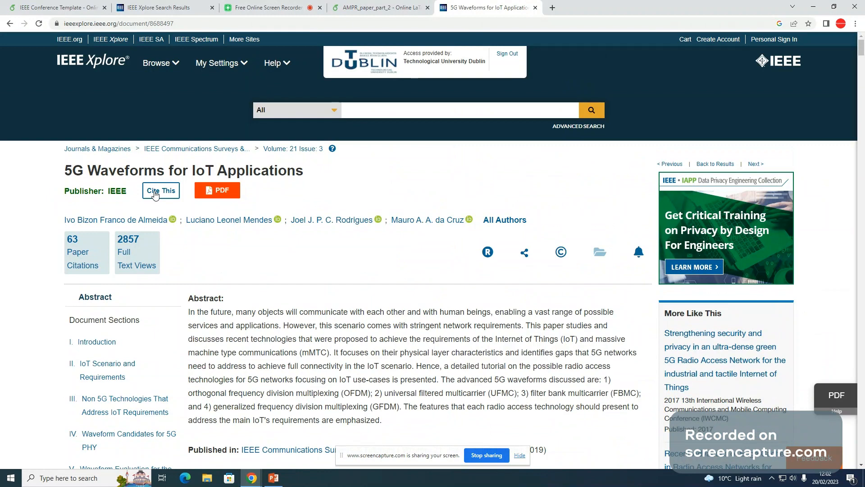
Show the paper's citation as plain text, switch it to BibTeX format and select the whole BibTeX entry
click(160, 191)
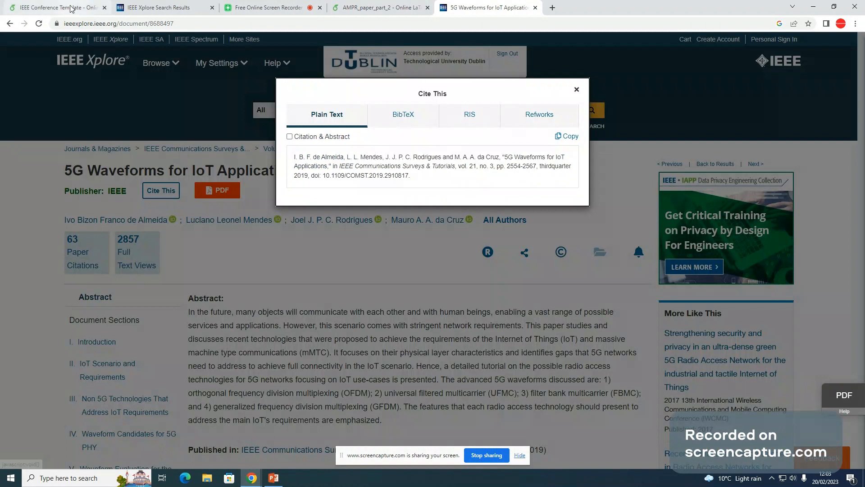
triple_click(410, 178)
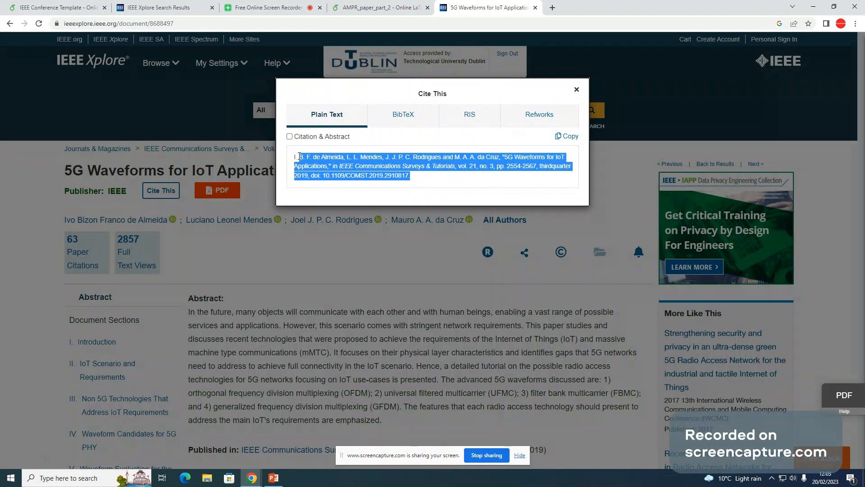
click(450, 179)
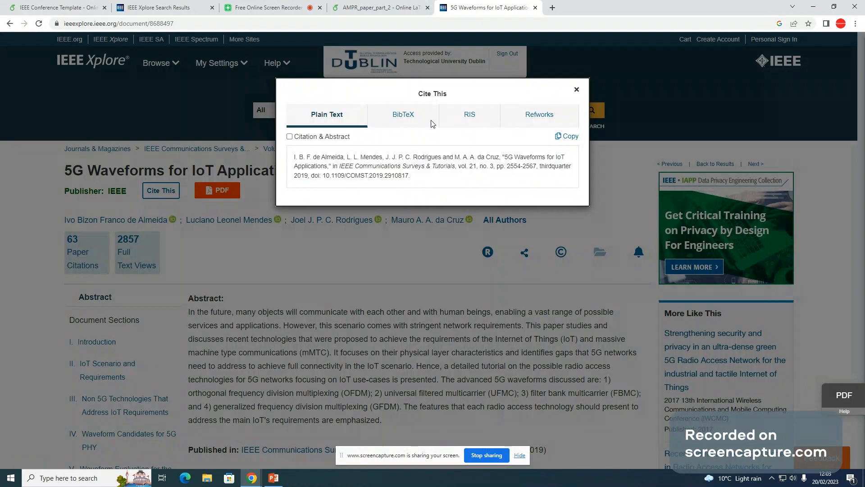
click(405, 118)
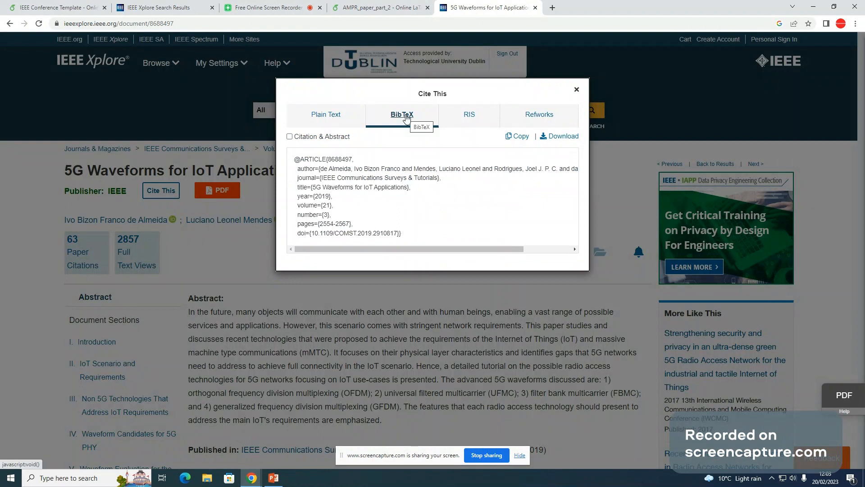
drag(407, 235, 294, 158)
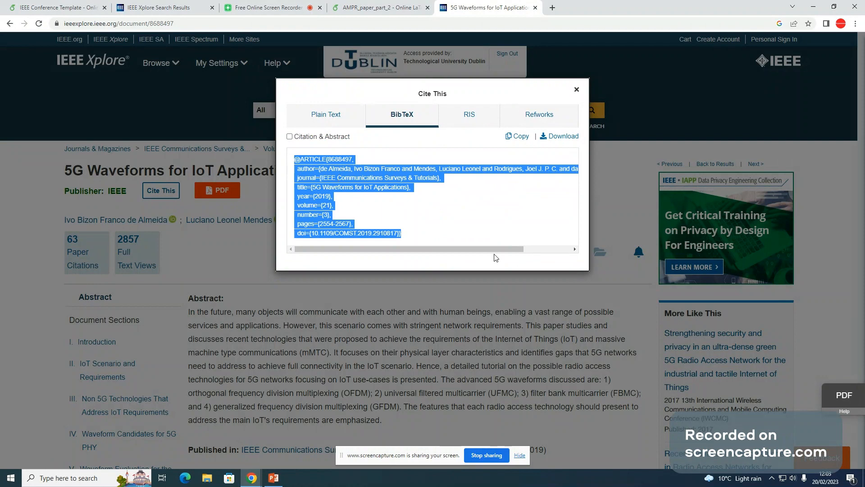
Switch to the IEEE Conference Template project in Overleaf and create a new file named Reflist.bib
click(62, 5)
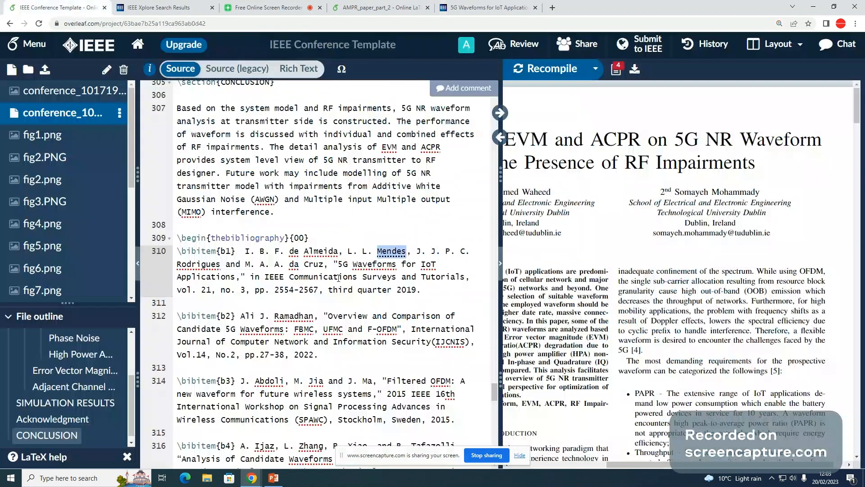
click(270, 227)
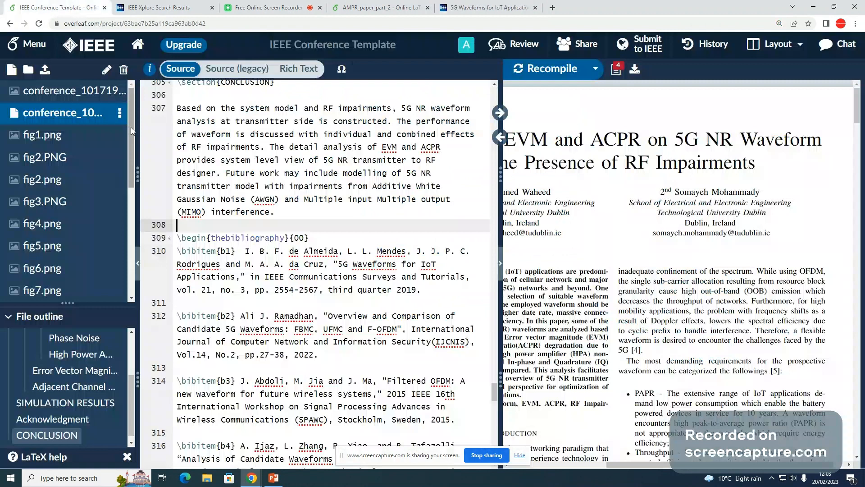
drag(130, 127, 128, 256)
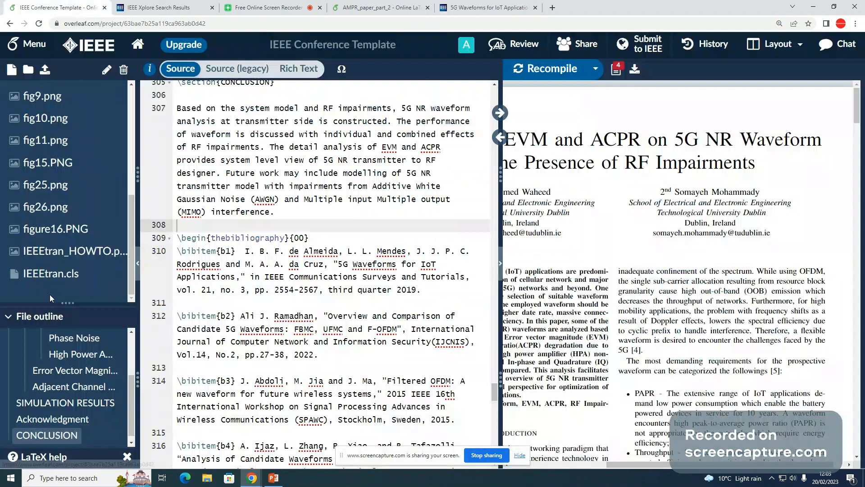
click(12, 69)
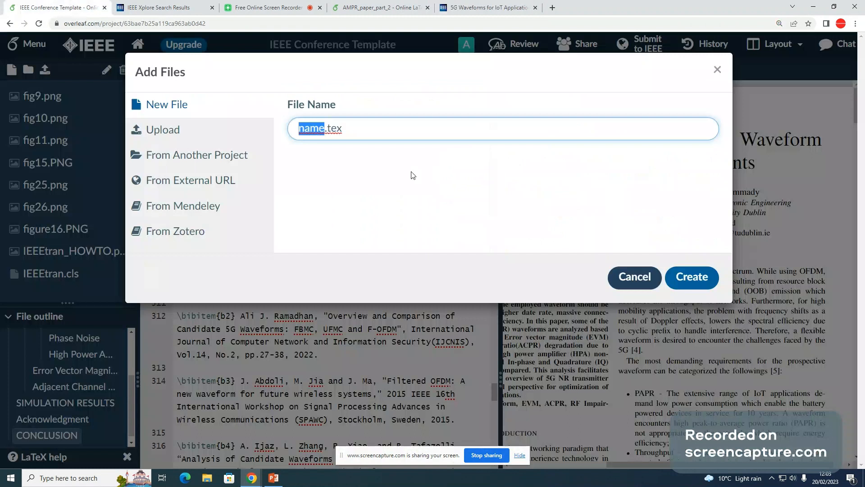
key(ctrl+a)
key(BackSpace)
text(R)
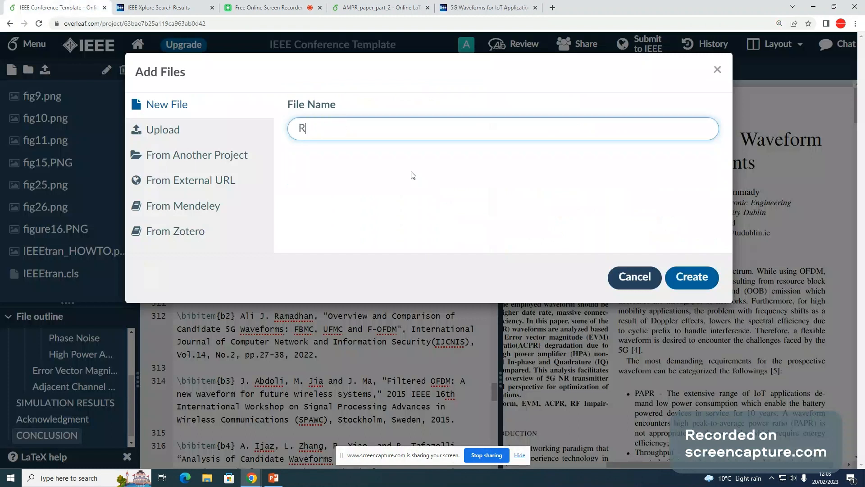
text(eflist)
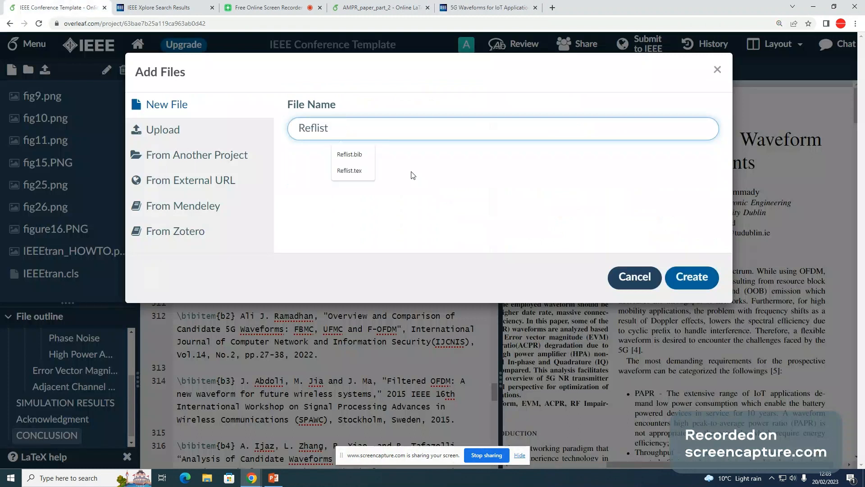
text(.bib)
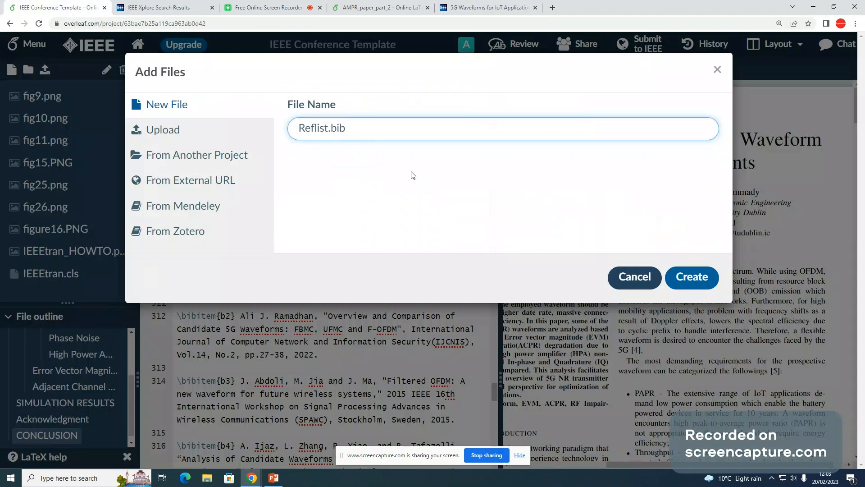
key(Return)
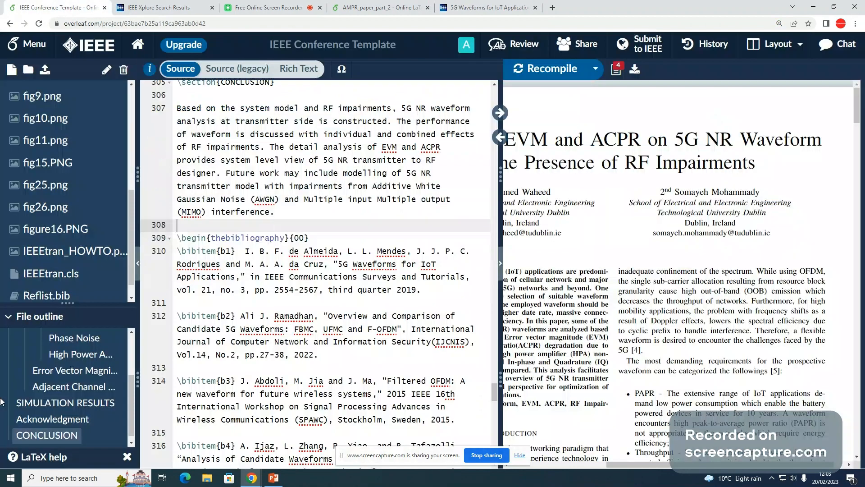
Open Reflist.bib, paste the copied BibTeX entry for the paper, and add blank lines below and above it
scroll(130, 214, down, 1)
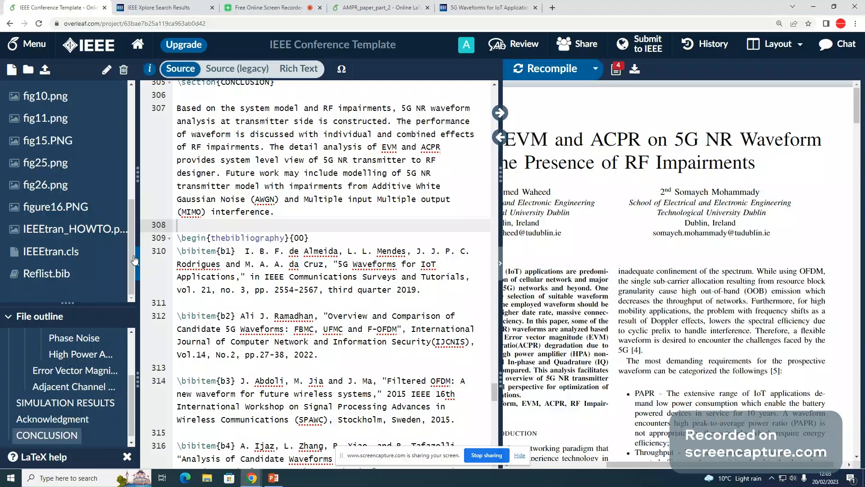
click(32, 276)
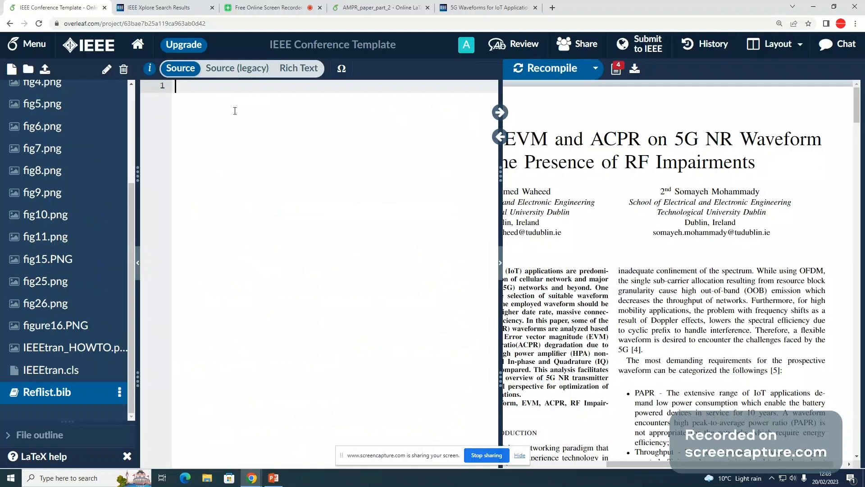
text(@ARTICLE{8688497,   author={de Almeida, Ivo Bizon Franco and Mendes, Luciano Leonel and Rodrigues, Joel J. P. C. and da Cruz, Mauro A. A.},   journal={IEEE Communications Surveys & Tutorials},   title={5G Waveforms for IoT Applications},   year={2019},   volume={21},   number={3},   pages={2554-2567},   doi={10.1109/COMST.2019.2910817}})
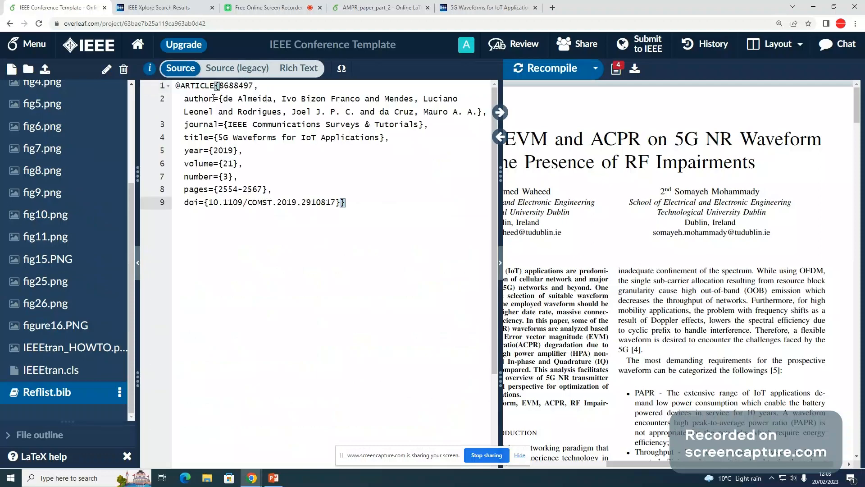
key(Return)
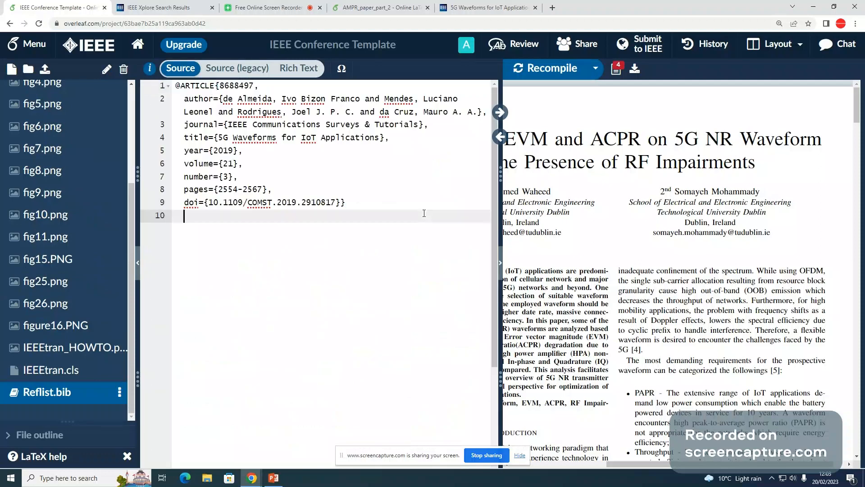
key(Return)
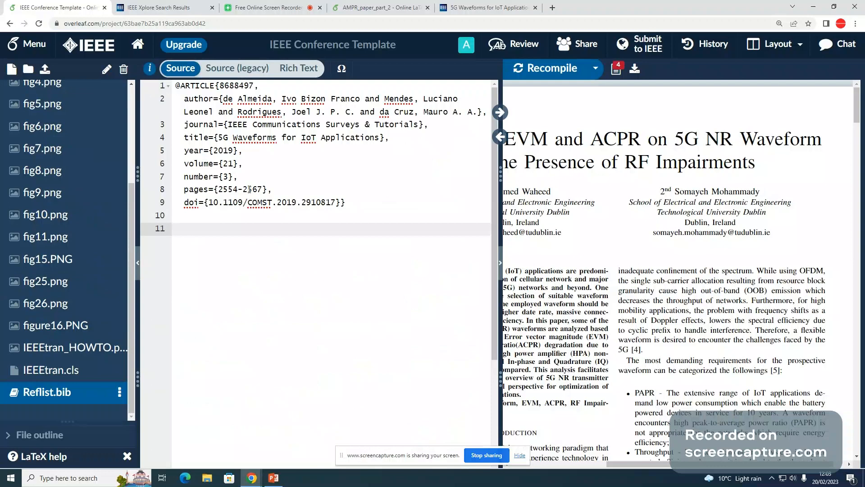
click(178, 82)
key(Return)
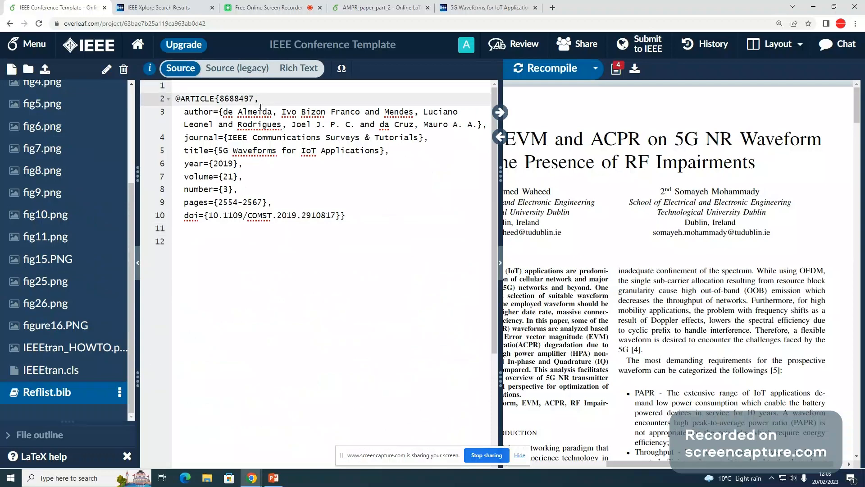
Replace the entry's numeric citation key with "5G Waveforms for IoT" copied from the paper's title on IEEE Xplore
click(260, 100)
double_click(237, 98)
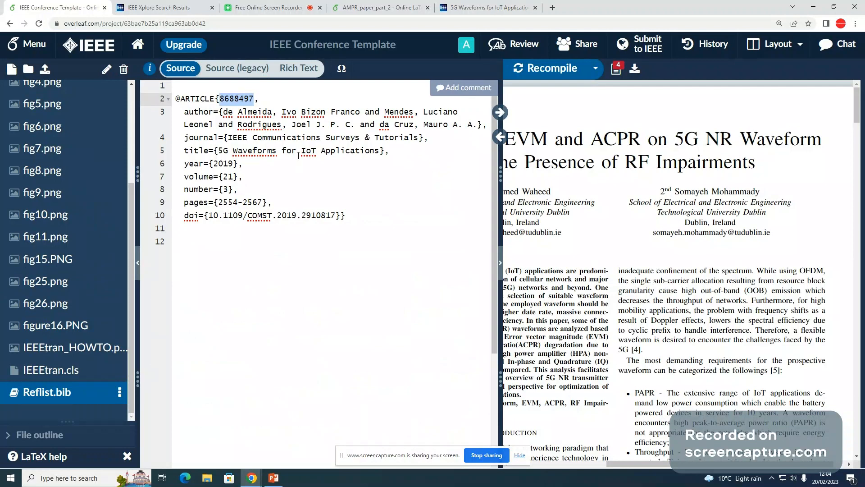
click(487, 7)
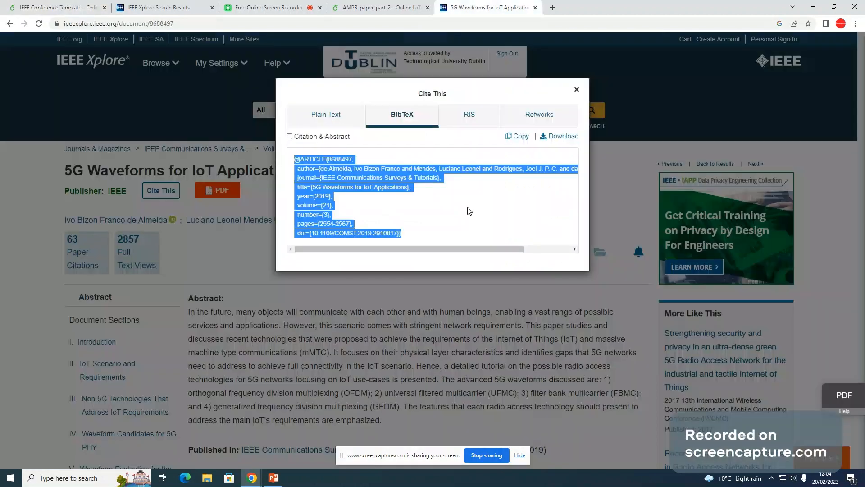
click(577, 92)
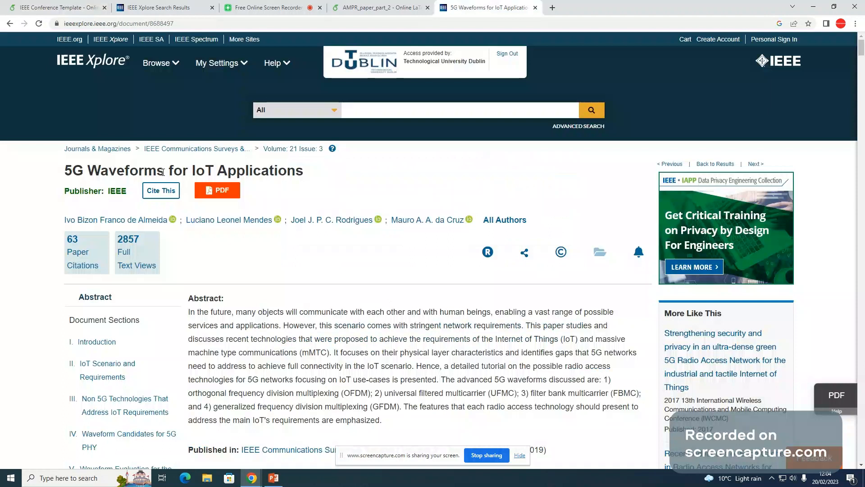
drag(205, 168, 55, 169)
key(ctrl+c)
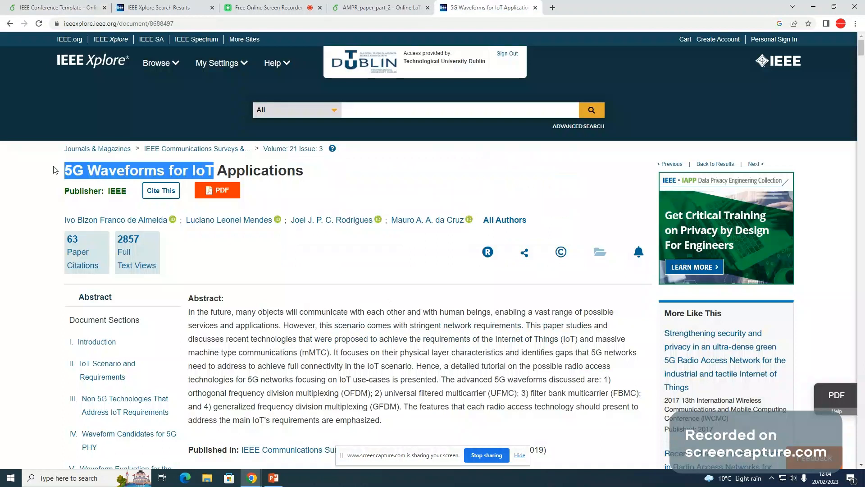
click(63, 6)
key(ctrl+v)
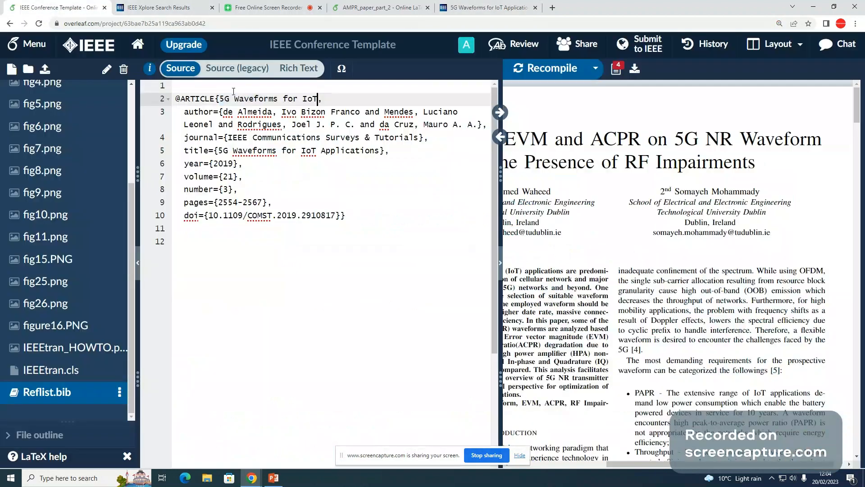
Edit the citation key to read 5G_Waveforms_IoT_2019, using underscores for the spaces, dropping "for" and appending the year
click(237, 98)
key(BackSpace)
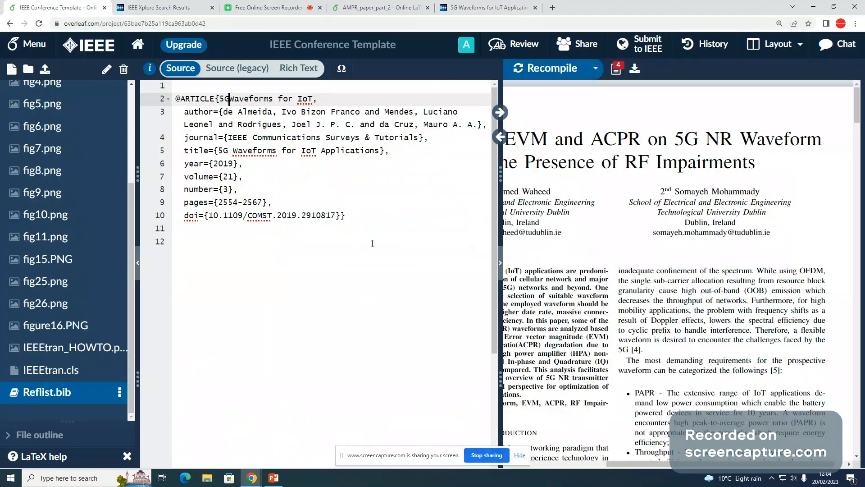
text(_)
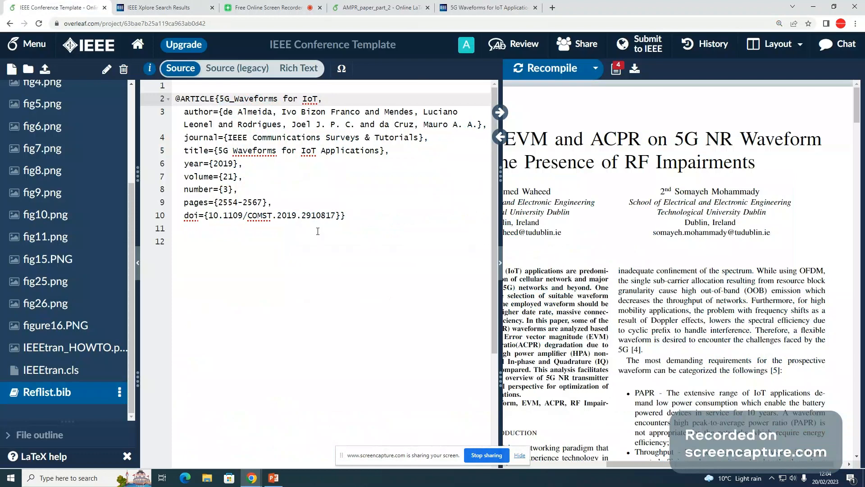
click(304, 100)
key(BackSpace)
key(BackSpace)
key(BackSpace)
key(BackSpace)
key(BackSpace)
text(_)
key(Right)
key(Right)
text(_2019)
drag(324, 97, 220, 98)
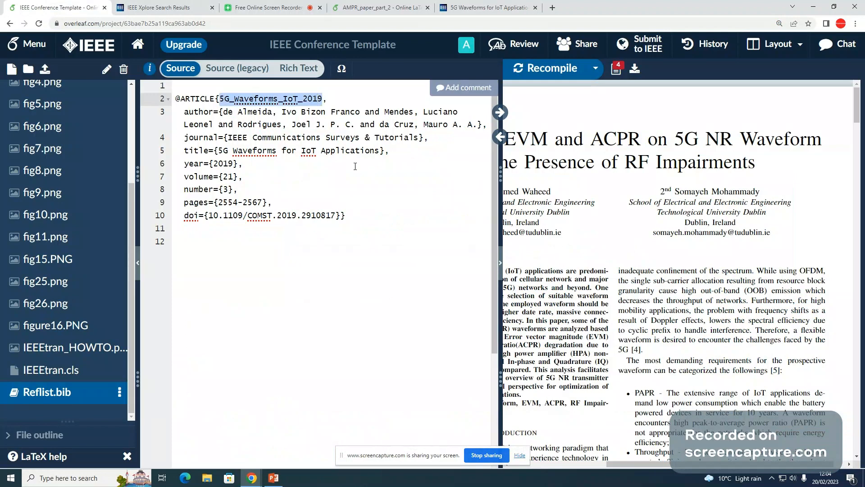
click(285, 192)
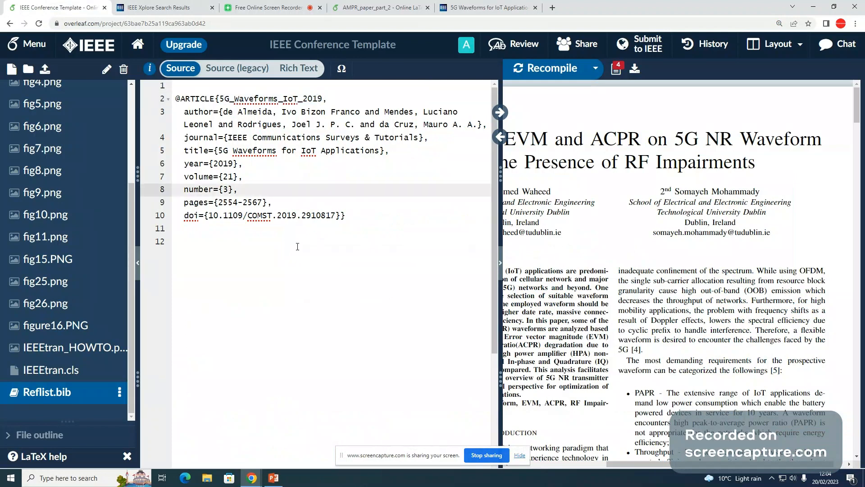
Return to the conference paper's source file and jump from the compiled PDF to the Introduction paragraph that ends with citation [1]
drag(132, 350, 142, 239)
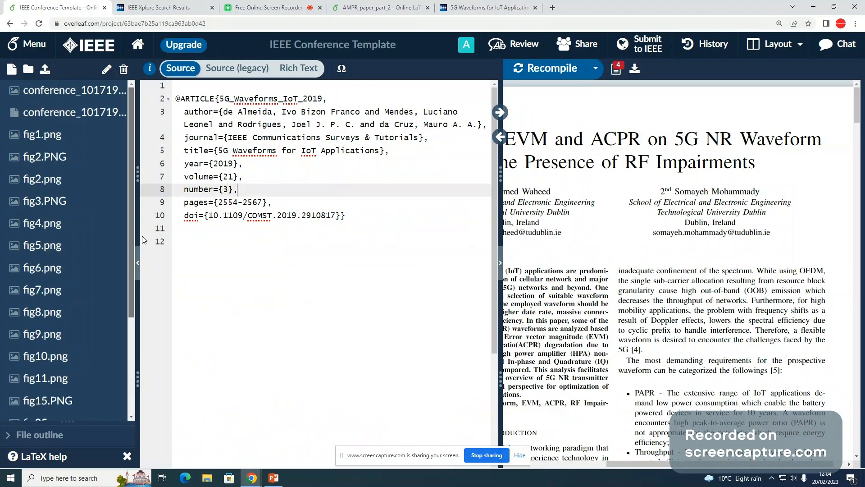
click(87, 112)
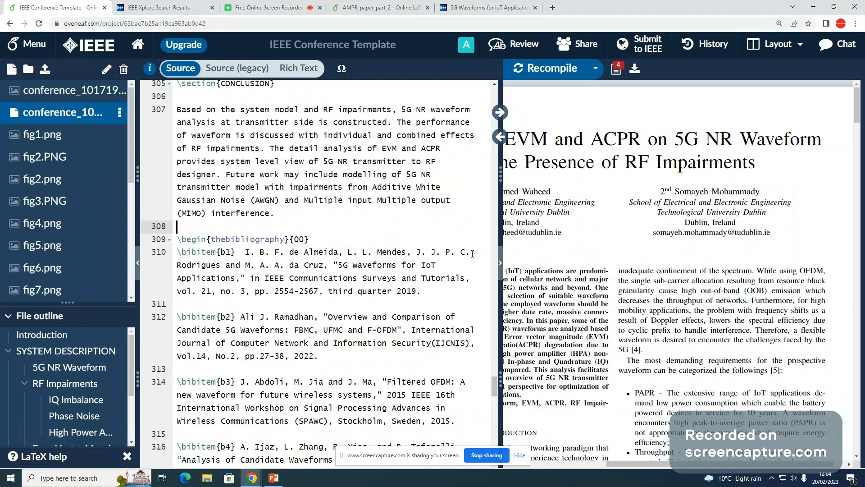
click(379, 209)
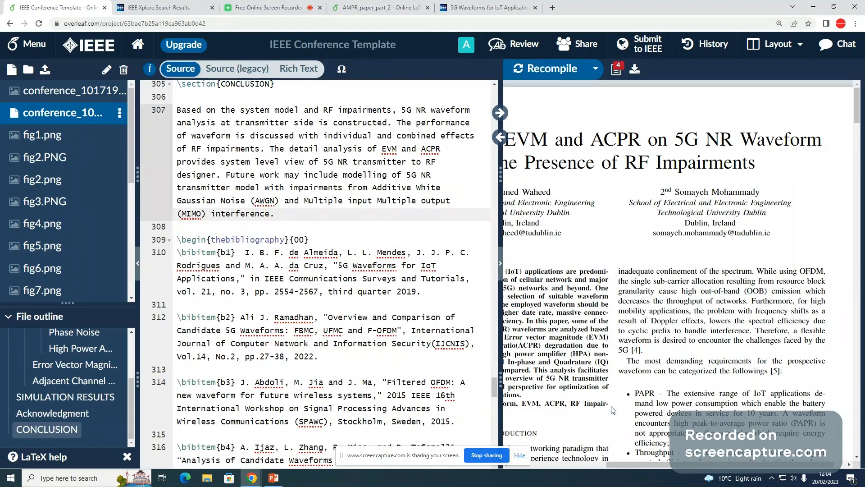
scroll(638, 410, left, 3)
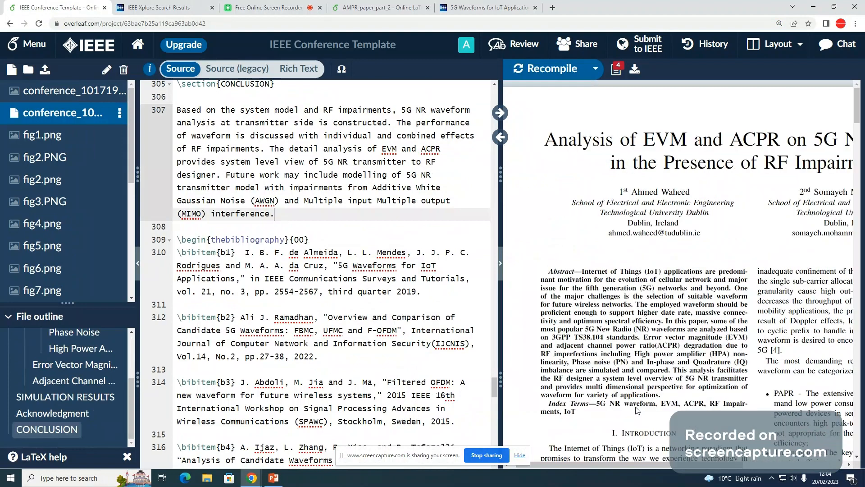
scroll(704, 336, down, 3)
scroll(704, 336, down, 2)
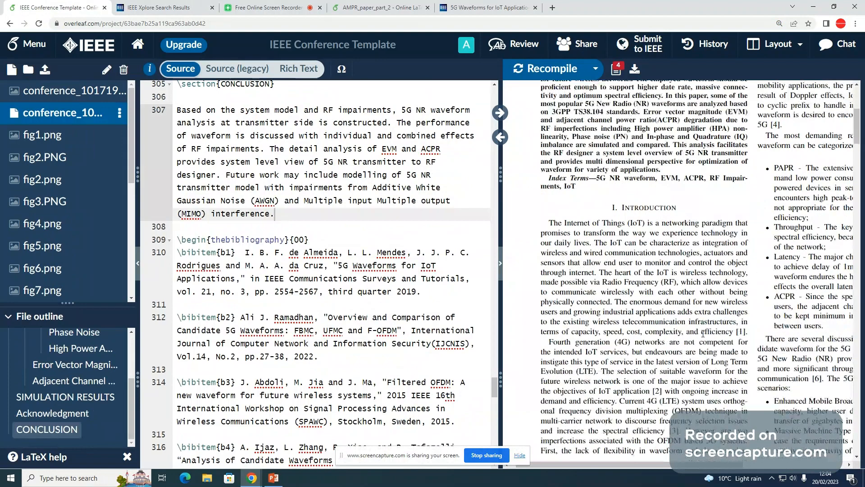
triple_click(742, 333)
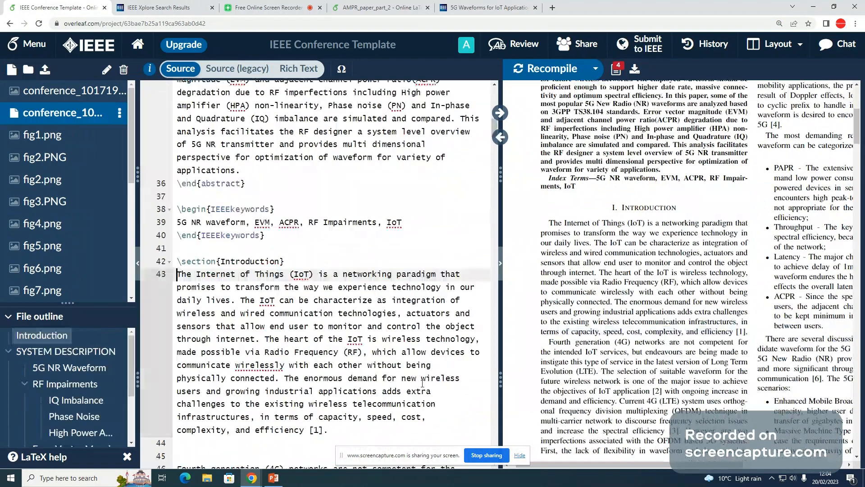
scroll(423, 383, down, 4)
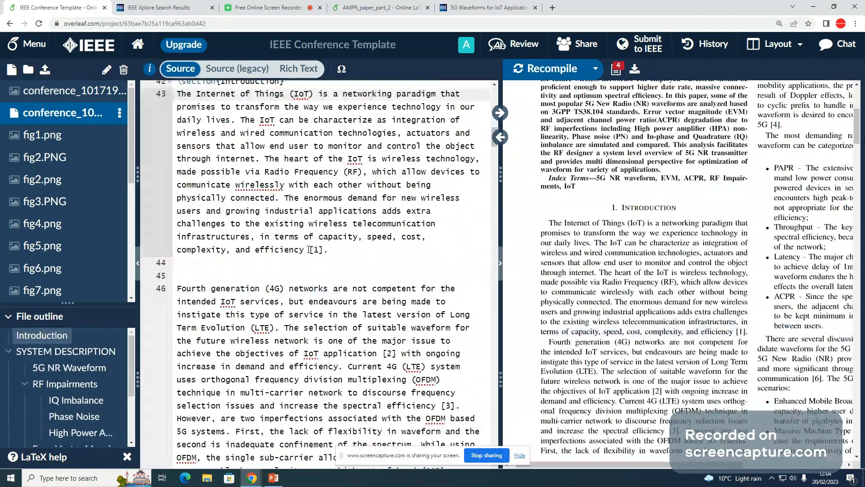
Replace the manual [1] at the end of the first Introduction paragraph with \cite{5G_Waveforms_IoT_2019}
click(324, 251)
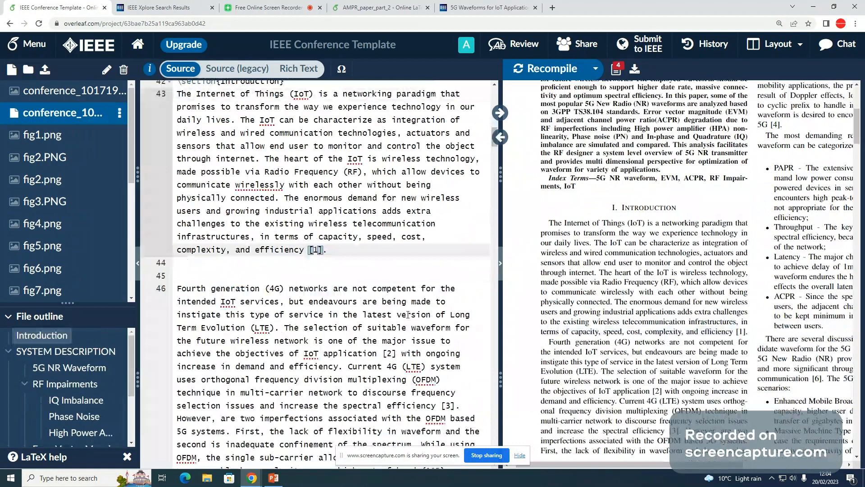
key(BackSpace)
key(BackSpace)
key(BackSpace)
text(\cite)
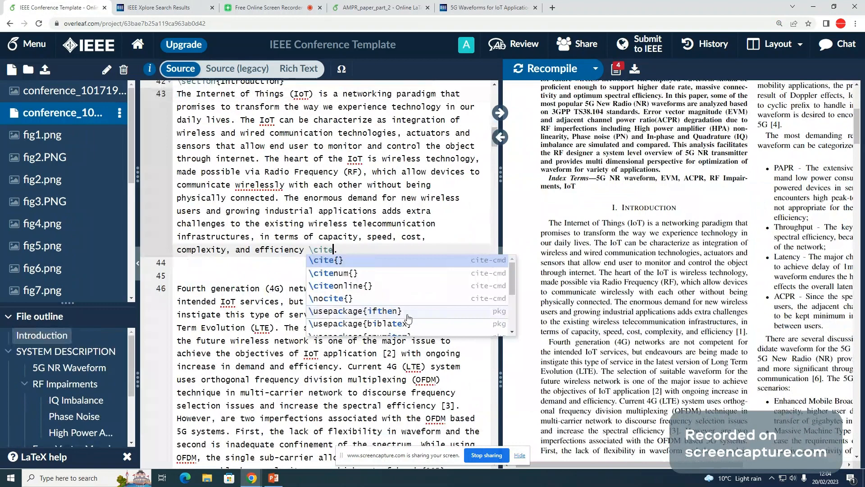
key(Return)
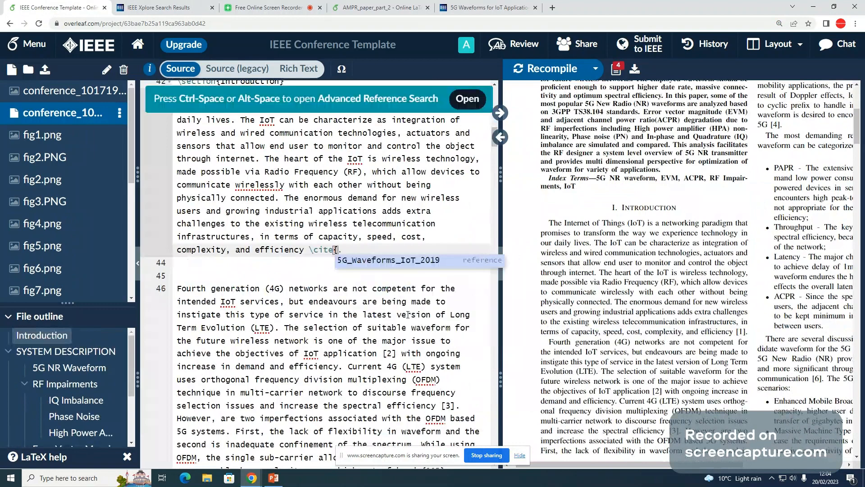
click(374, 261)
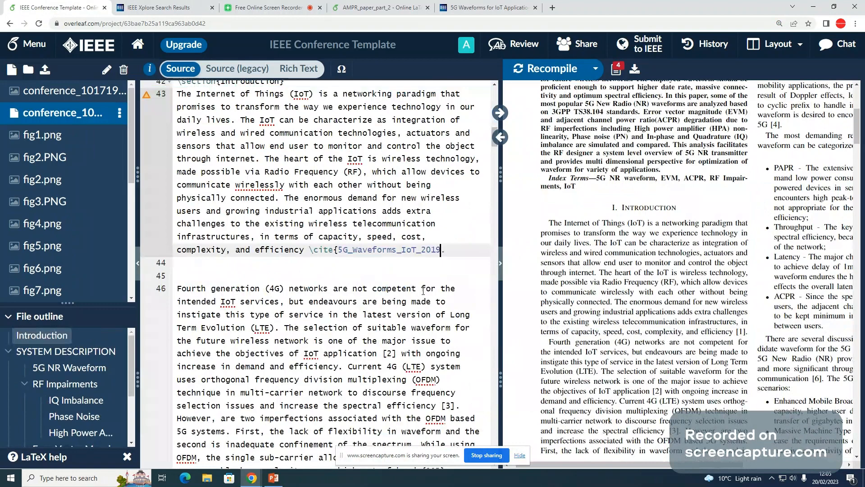
text(})
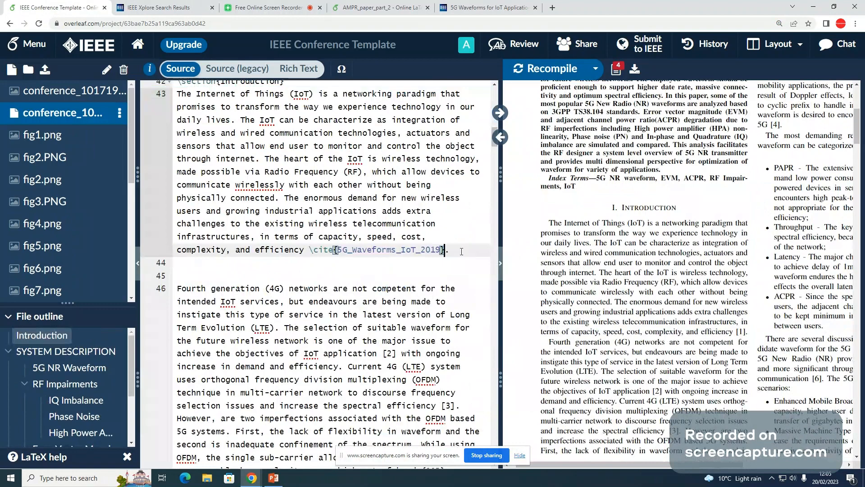
Recompile the paper and check the citation at the end of the first Introduction paragraph in the PDF
click(461, 251)
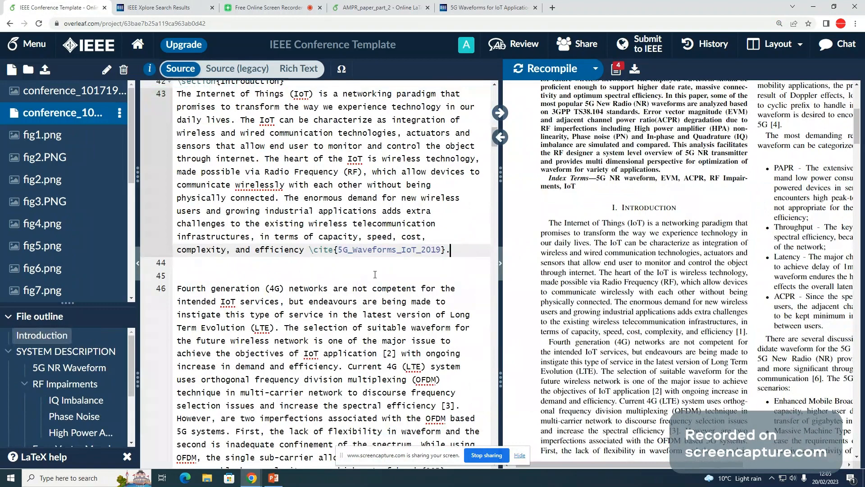
mouse_move(543, 94)
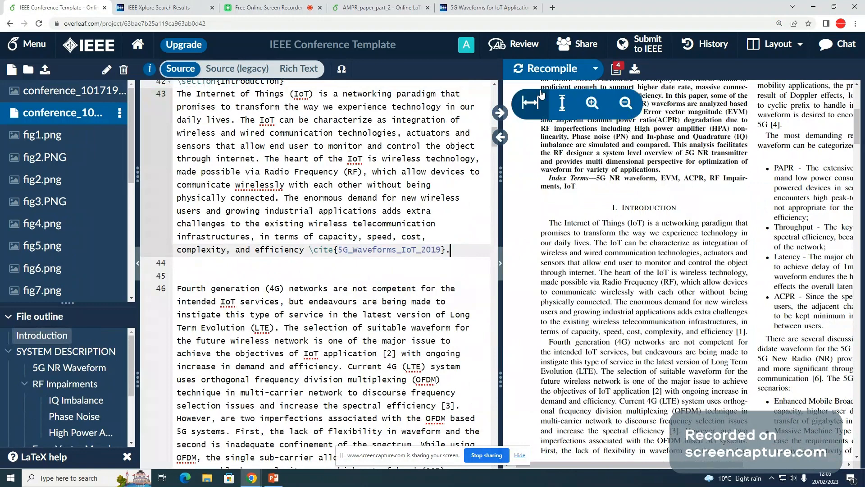
key(ctrl+s)
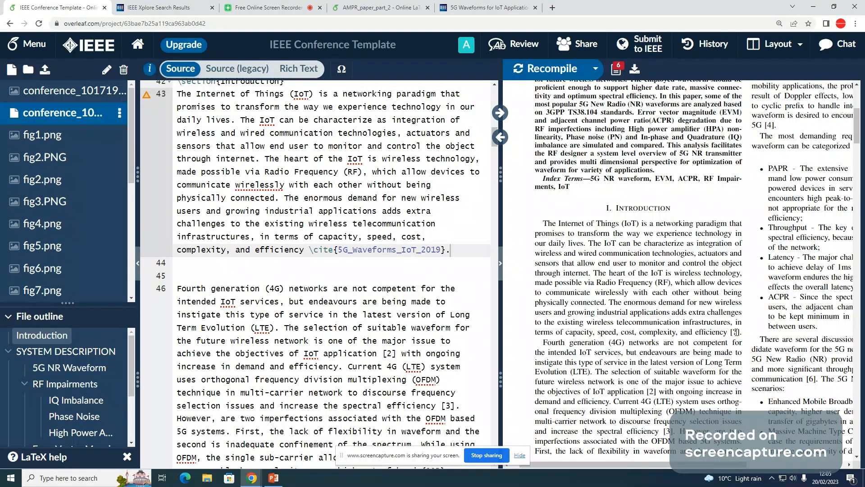
double_click(736, 332)
Insert three blank lines between the Conclusion text and \begin{thebibliography} in the source file
scroll(424, 223, down, 10)
scroll(496, 192, down, 7)
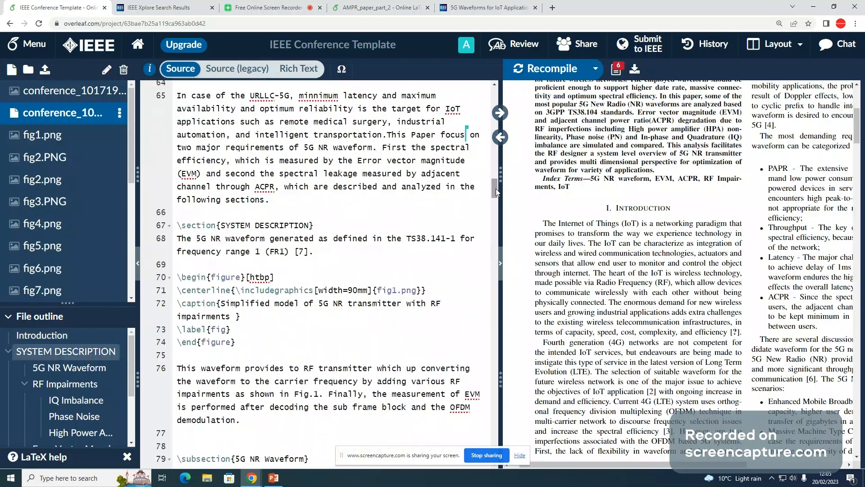
drag(497, 192, 526, 447)
scroll(433, 339, down, 5)
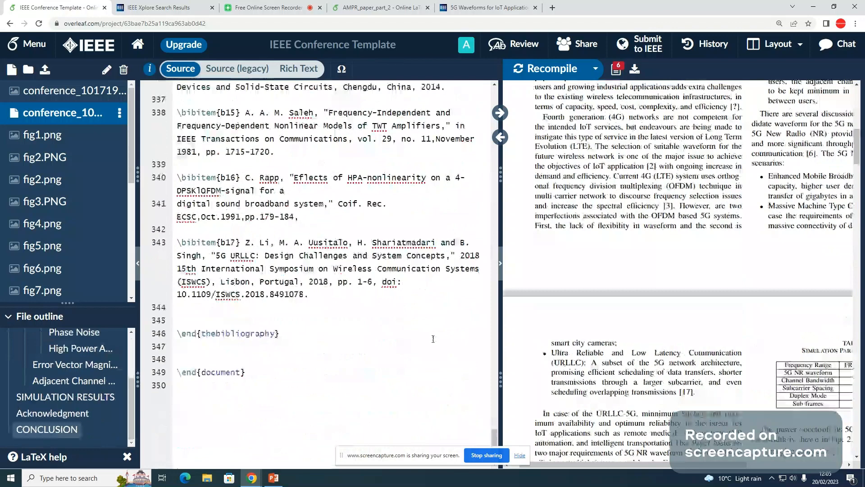
scroll(408, 350, up, 6)
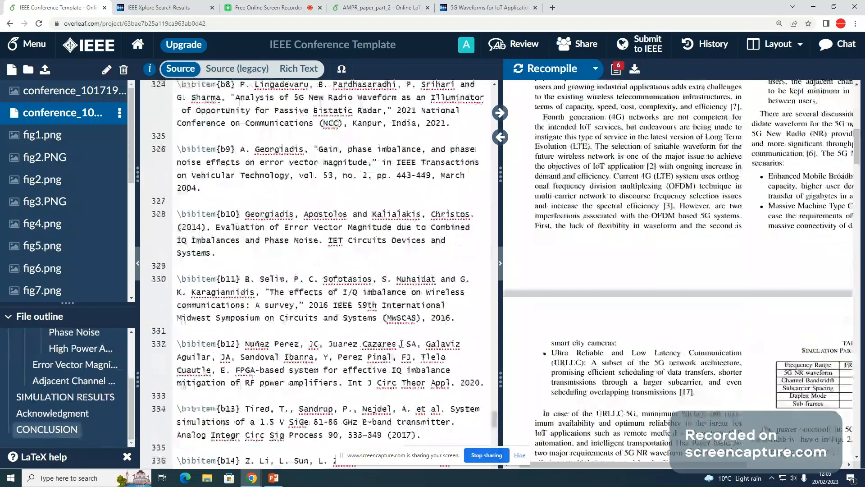
scroll(401, 346, up, 5)
scroll(401, 344, up, 5)
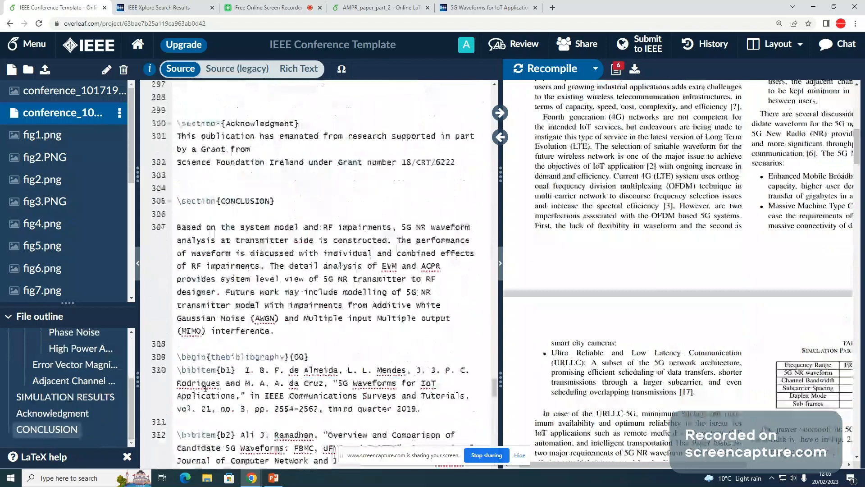
click(321, 354)
key(Up)
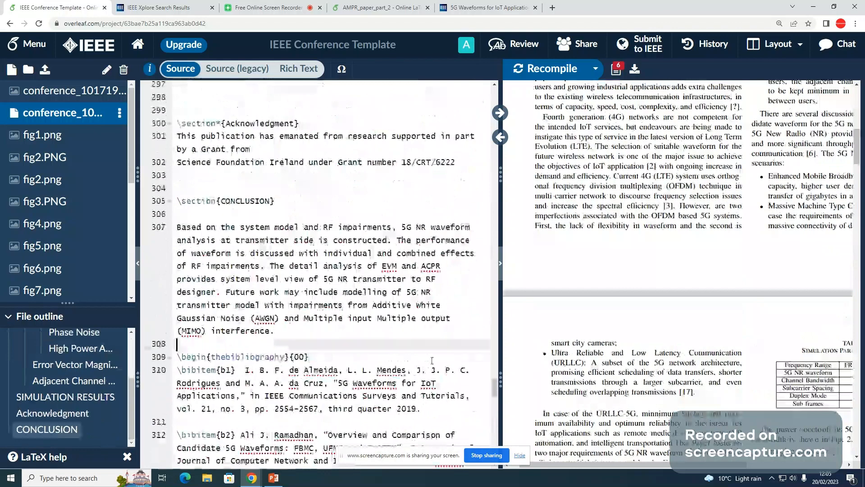
key(Return)
key(Return)
key(Return)
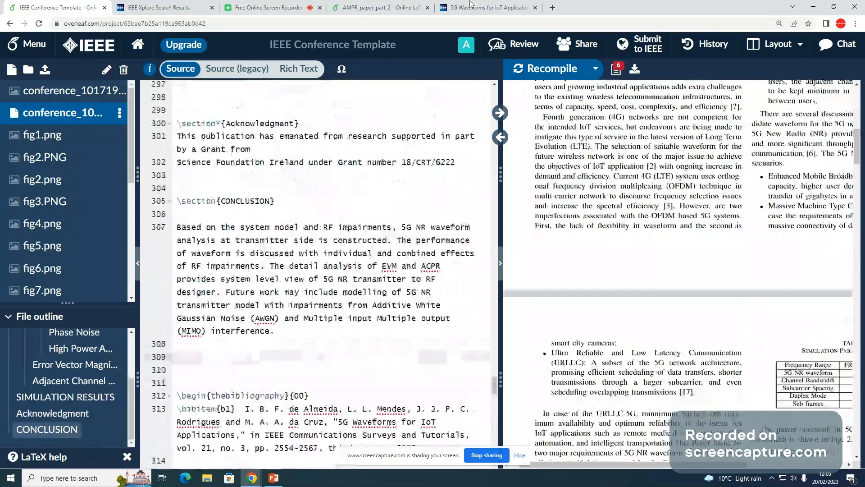
Copy the \bibliographystyle{IEEEtran} and \bibliography{RefList} lines from the AMPR_paper_part_2 project into the blank space above \begin{thebibliography} in the conference paper
click(381, 7)
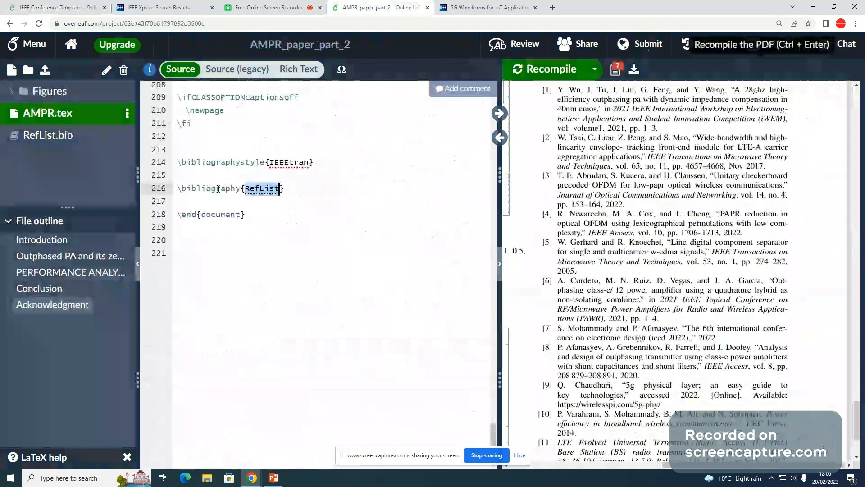
click(290, 196)
drag(289, 196, 178, 157)
key(ctrl+c)
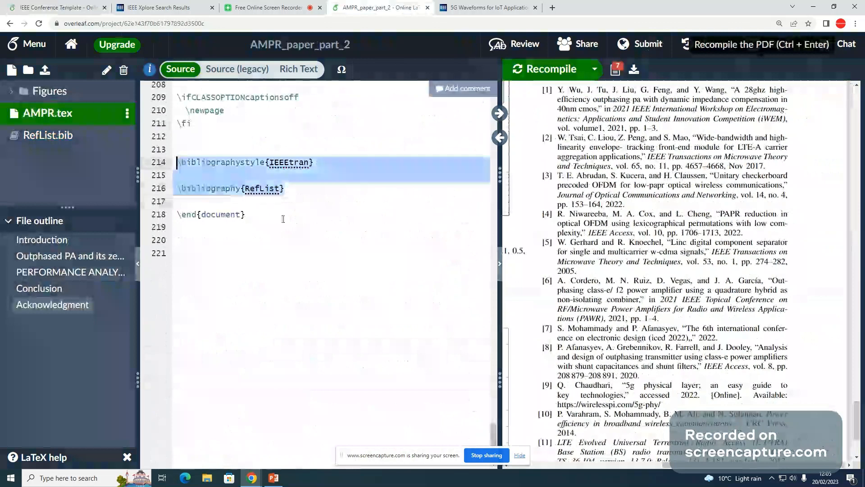
click(72, 8)
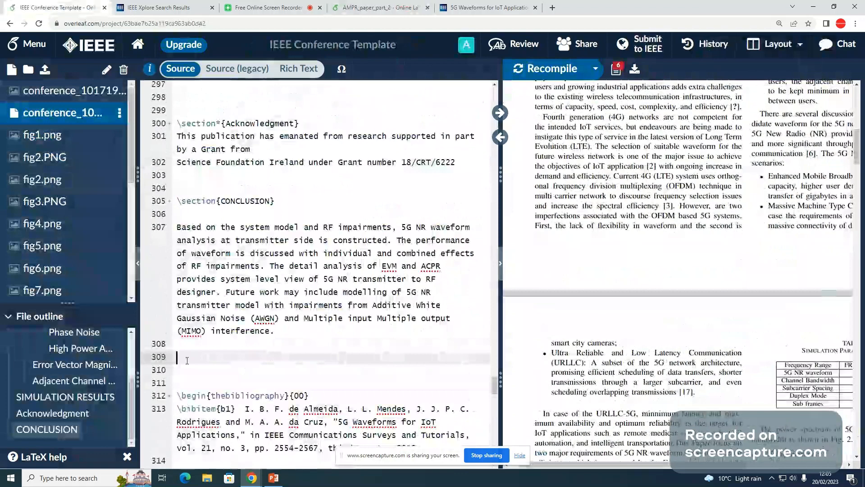
key(ctrl+v)
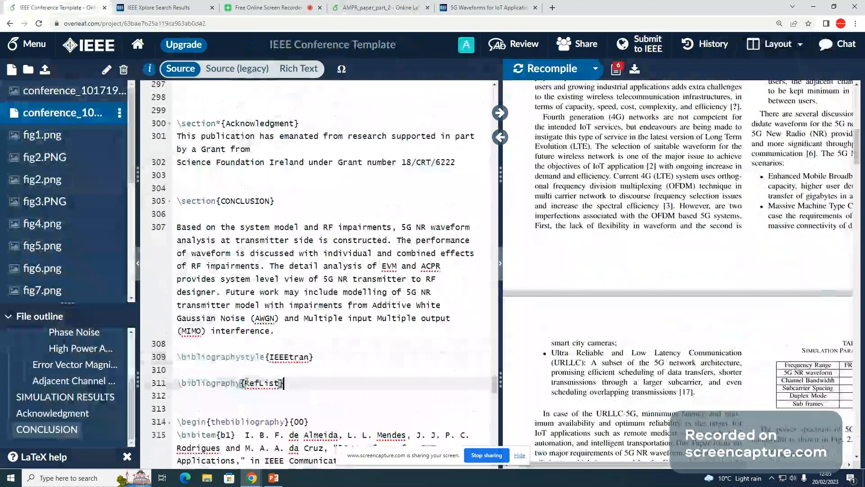
Compare the RefList name in the \bibliography command with Reflist.bib in the project's file list and recompile the paper
scroll(216, 397, down, 1)
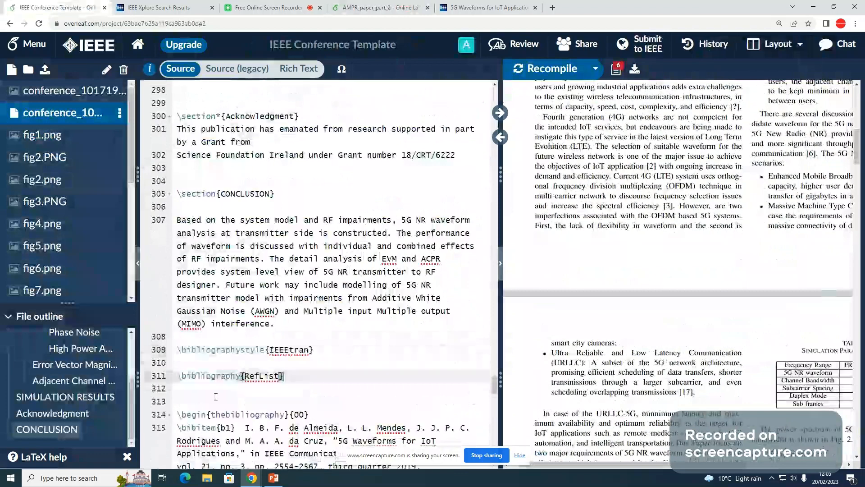
scroll(216, 397, down, 4)
scroll(258, 282, up, 1)
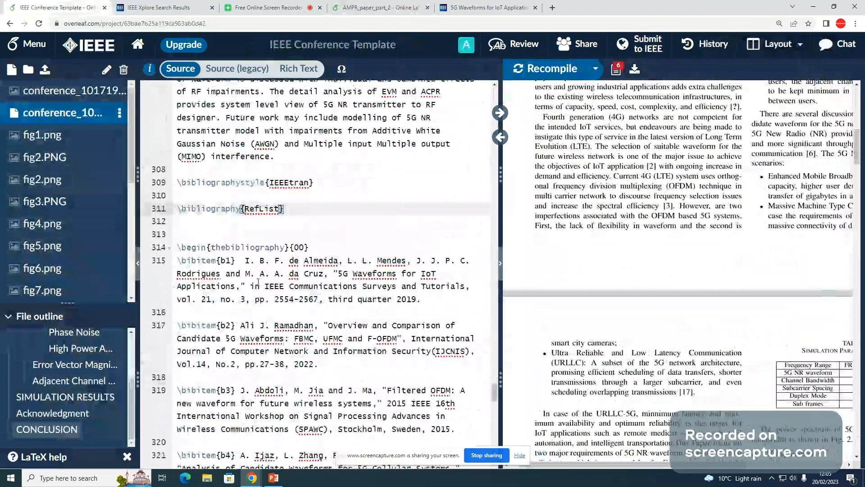
scroll(258, 282, up, 4)
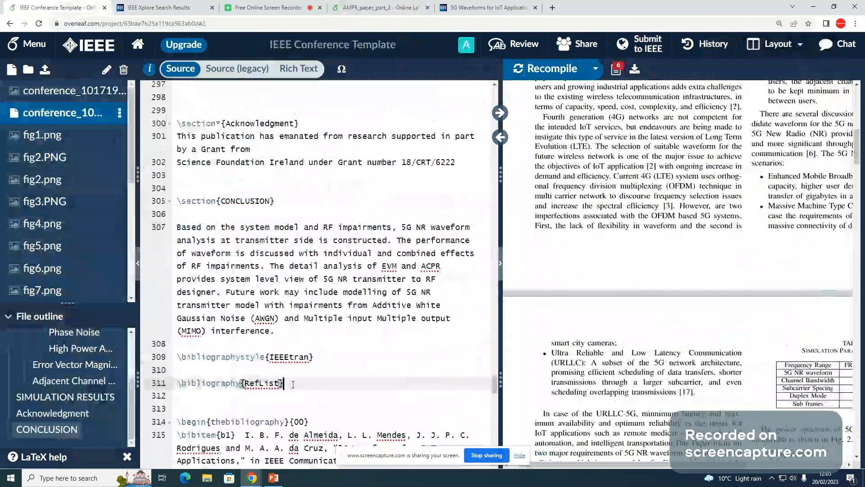
double_click(261, 384)
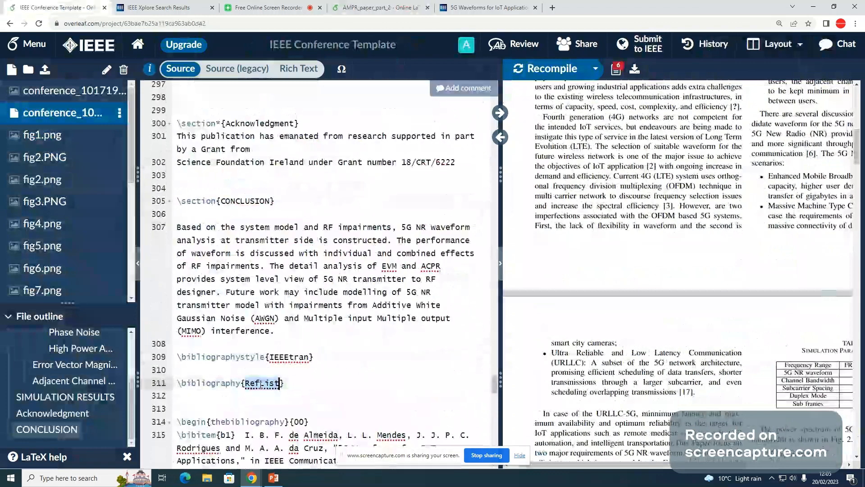
drag(130, 145, 137, 274)
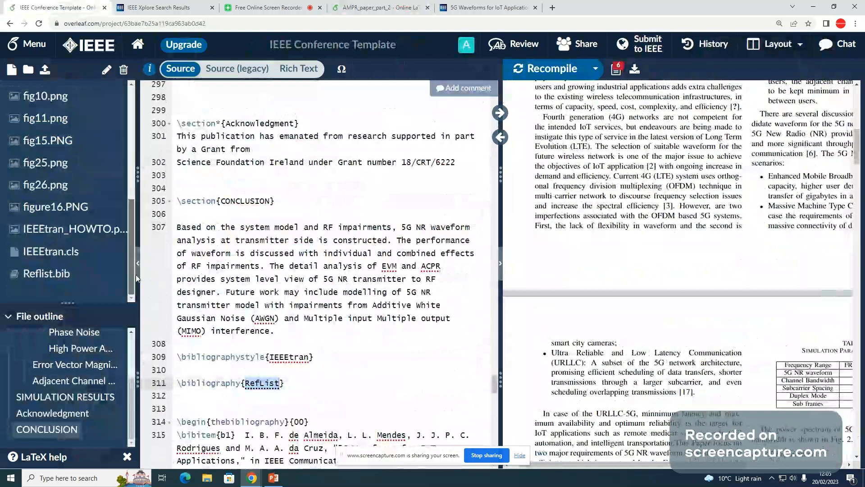
click(294, 378)
key(ctrl+s)
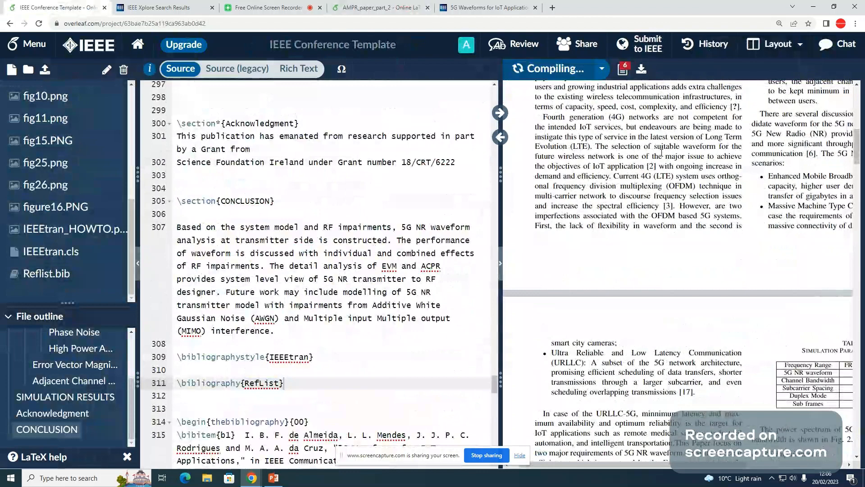
Examine the Introduction's first citation and the BibTeX-generated References entry above the manual reference list in the compiled PDF
scroll(659, 210, up, 4)
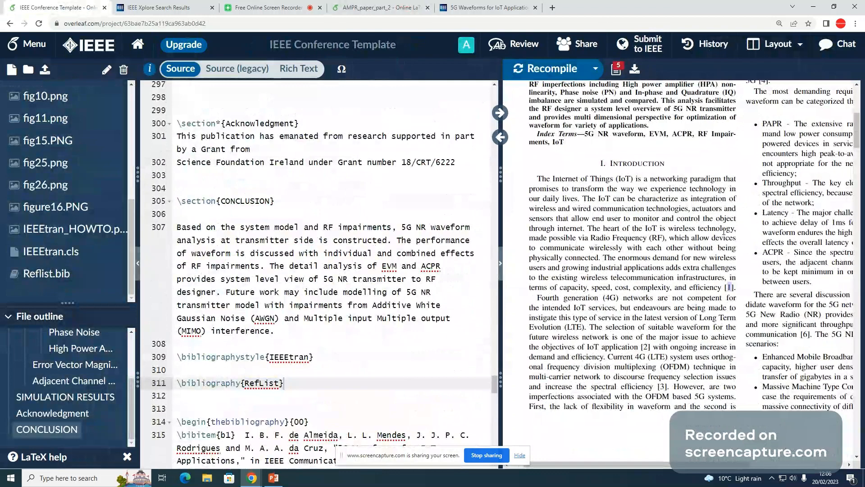
drag(858, 134, 862, 407)
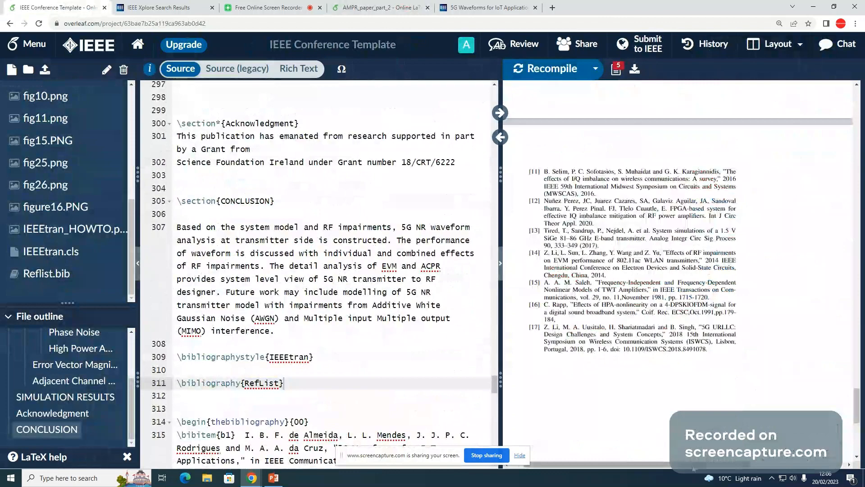
middle_click(697, 378)
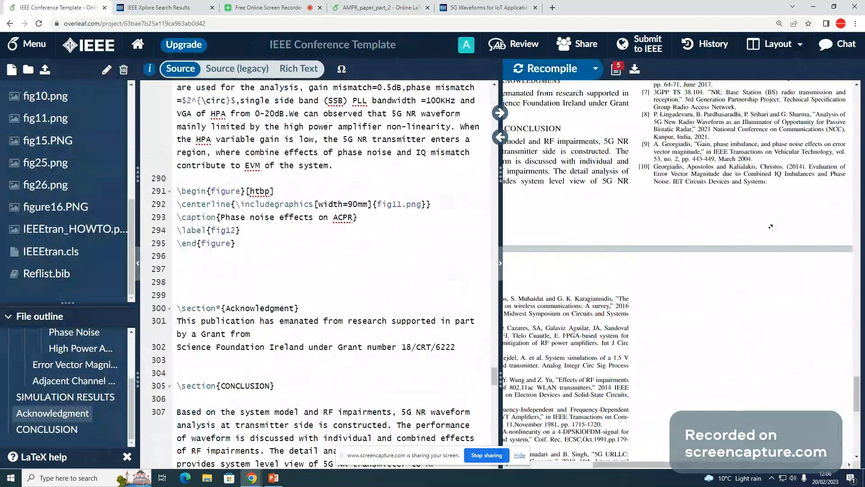
scroll(771, 228, up, 5)
scroll(772, 231, up, 3)
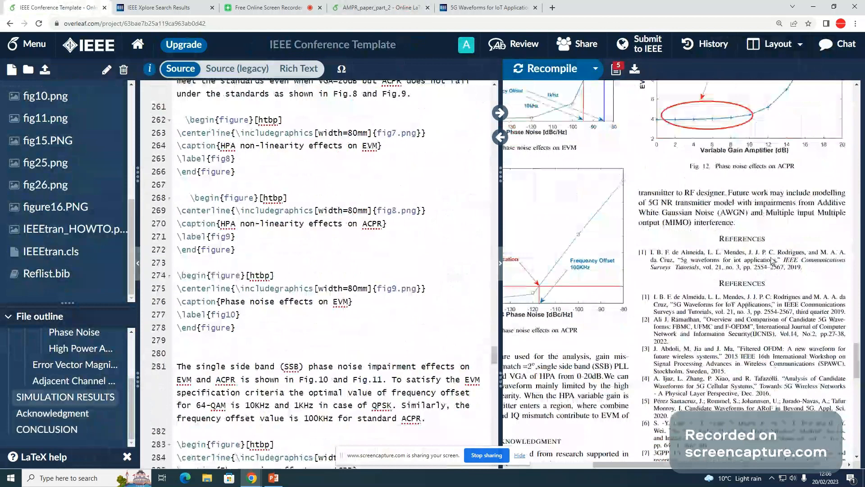
drag(720, 286, 812, 272)
click(671, 238)
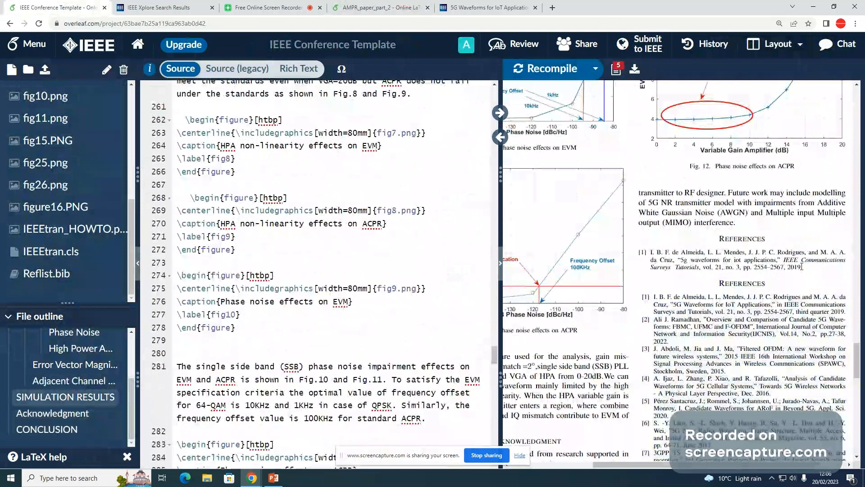
drag(799, 267, 651, 254)
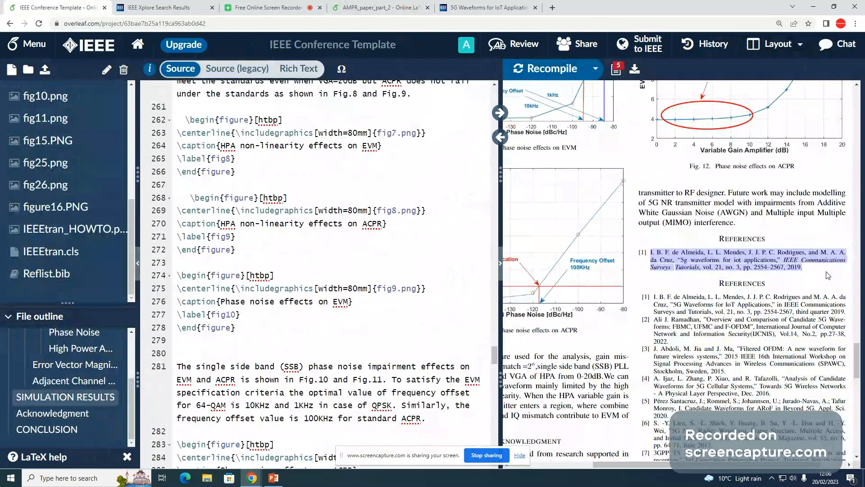
click(795, 260)
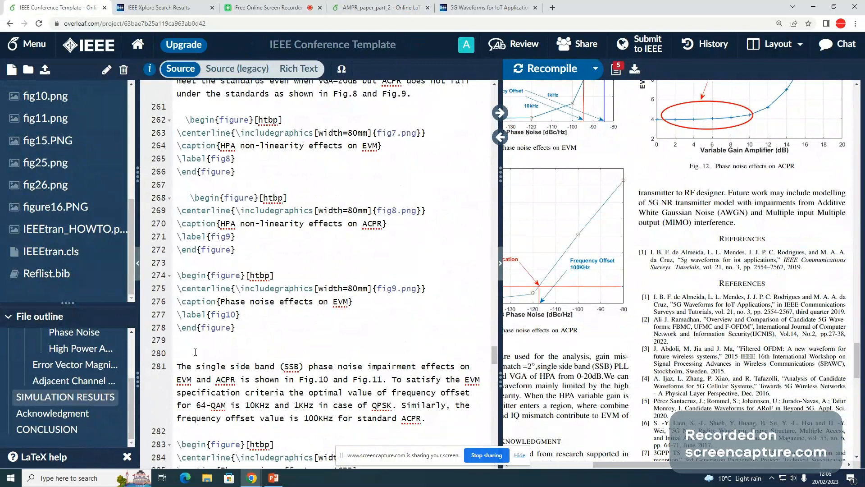
Copy the full reference text of \bibitem{b2}, "Overview and Comparison of Candidate 5G Waveforms: FBMC, UFMC and F-OFDM", from the source
click(383, 342)
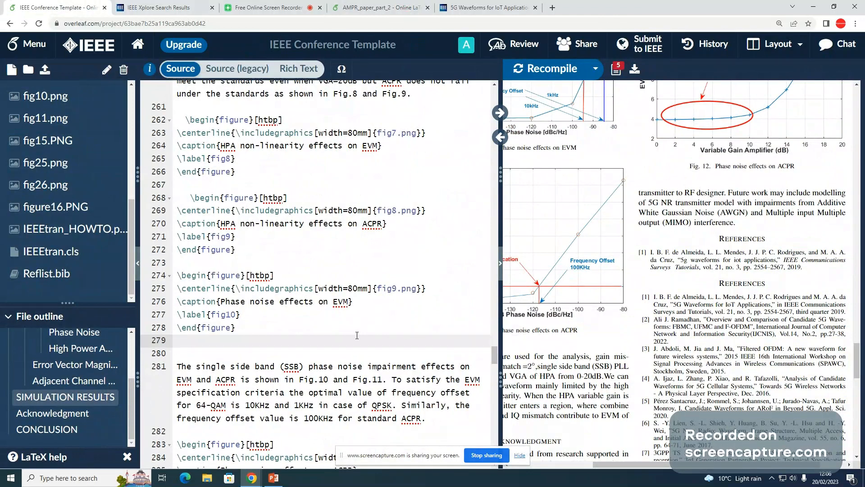
scroll(357, 335, down, 8)
scroll(359, 328, down, 9)
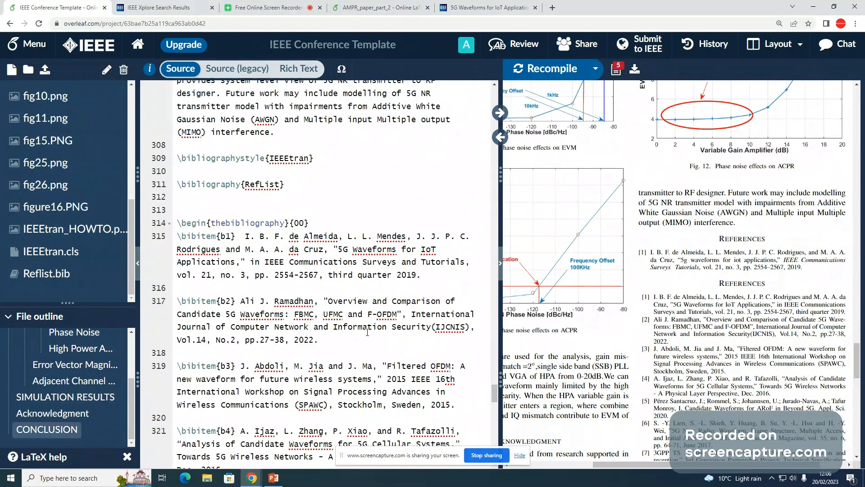
scroll(365, 333, down, 3)
scroll(363, 333, up, 2)
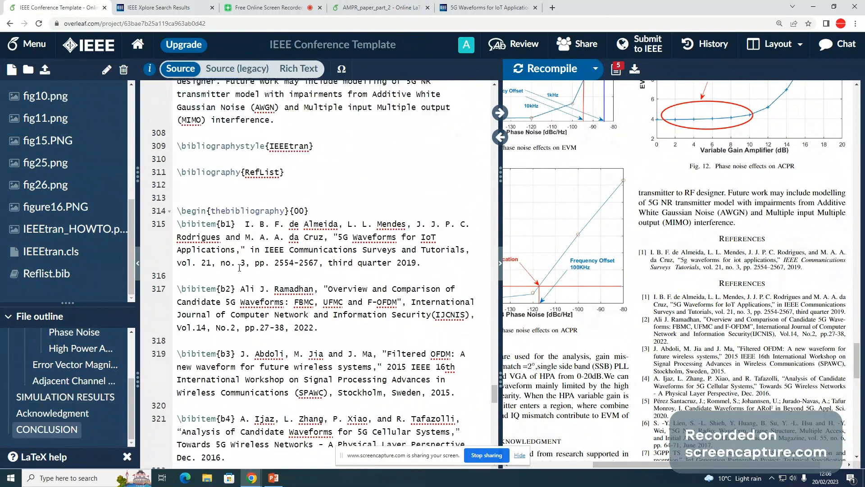
click(329, 289)
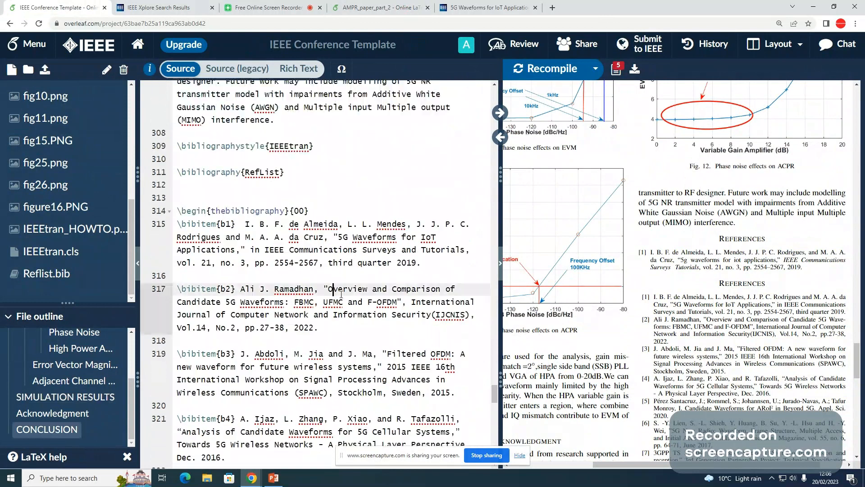
click(323, 329)
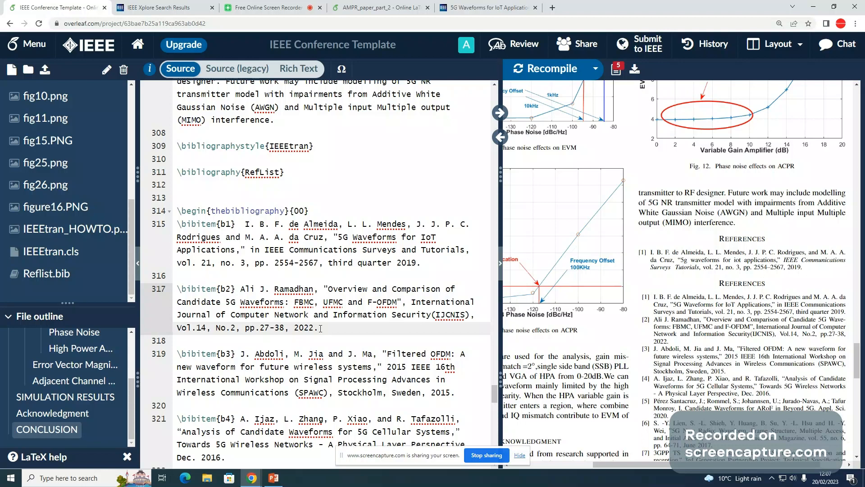
drag(320, 329, 242, 288)
key(ctrl+c)
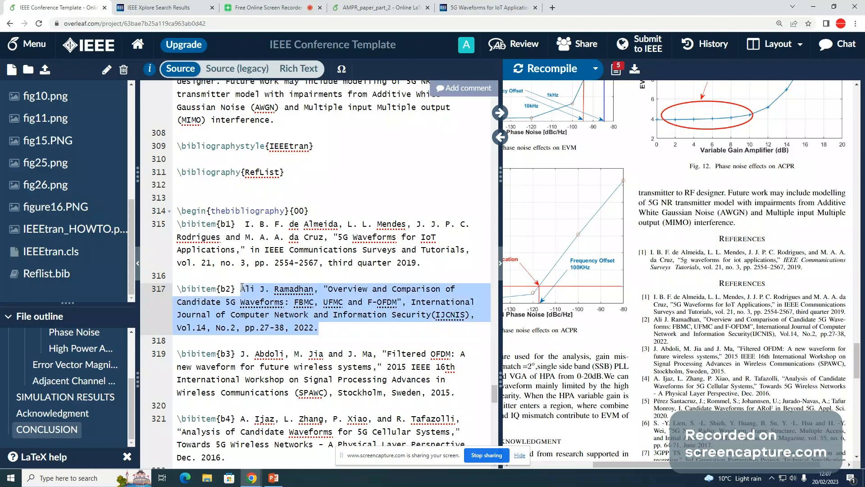
Search Google for the copied reference in a new browser tab and open the MECS Press PDF result in another tab
click(552, 8)
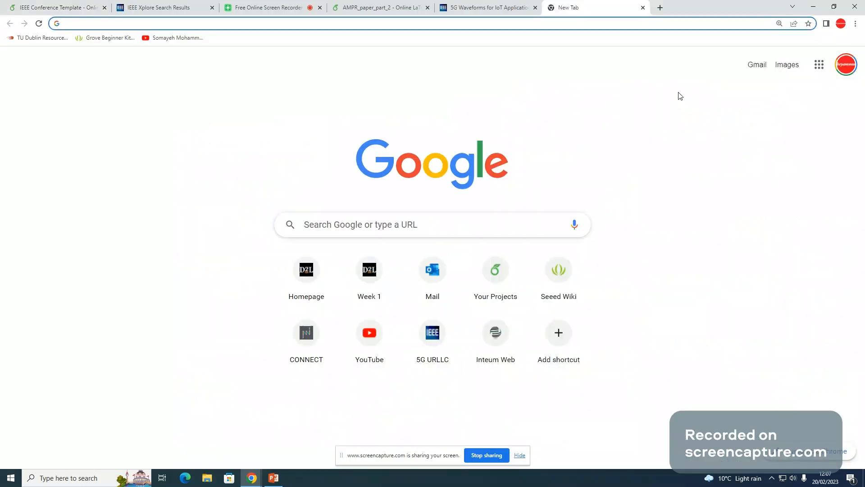
key(ctrl+v)
key(Return)
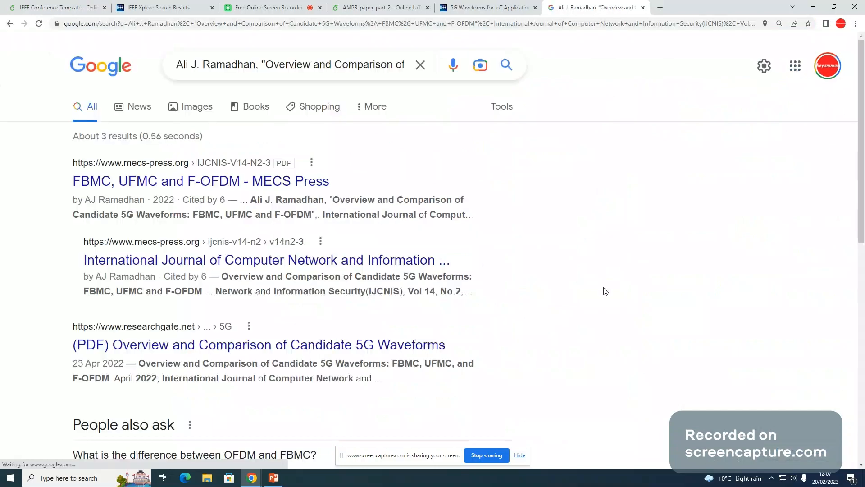
right_click(213, 183)
click(250, 186)
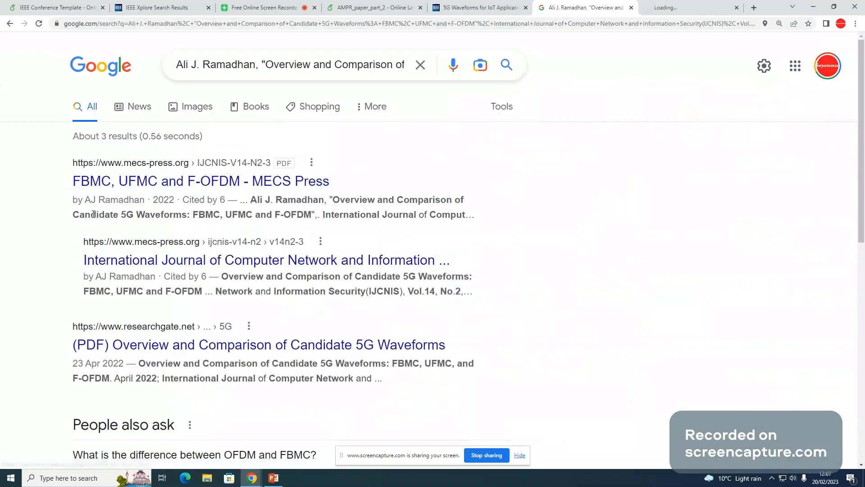
Switch to the Overleaf project, open Reflist.bib and add two blank lines below the existing BibTeX entry
click(464, 4)
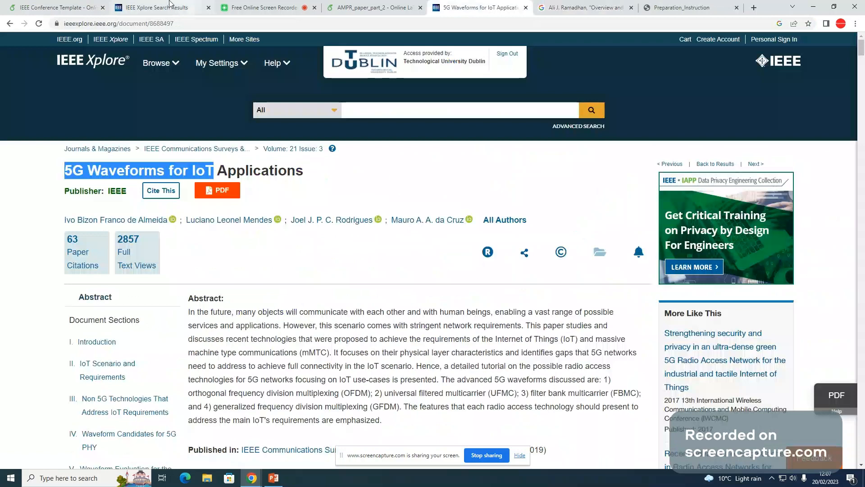
click(76, 6)
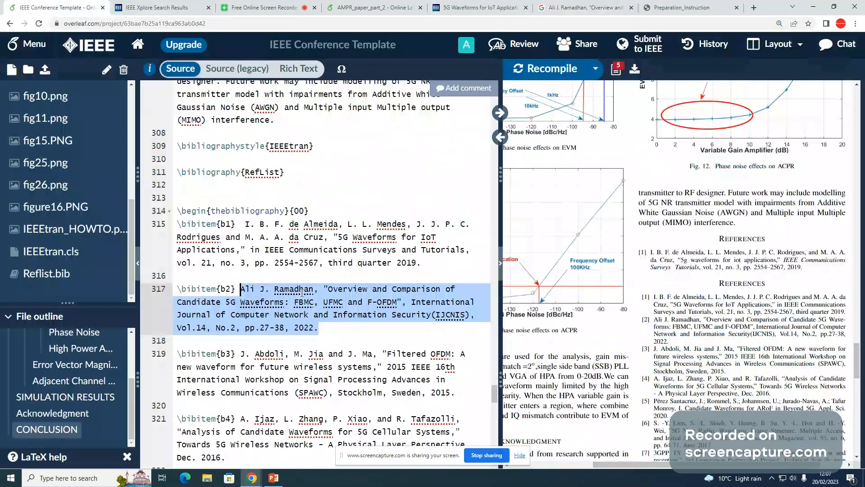
click(663, 5)
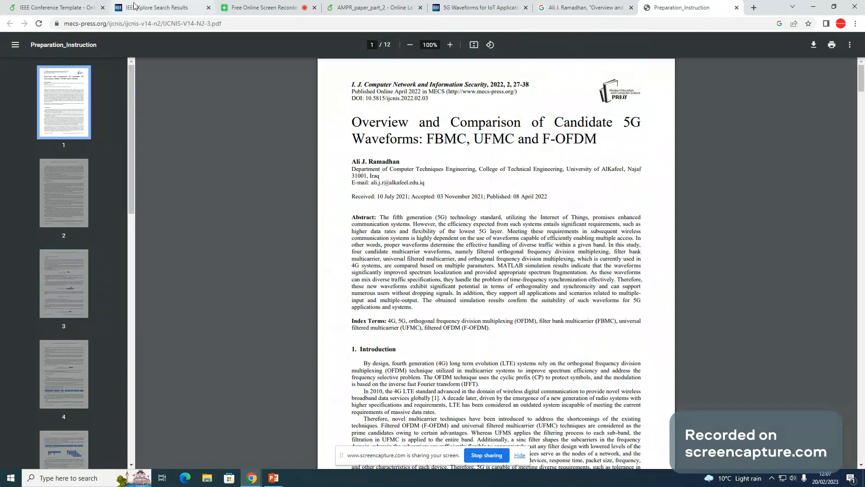
click(44, 4)
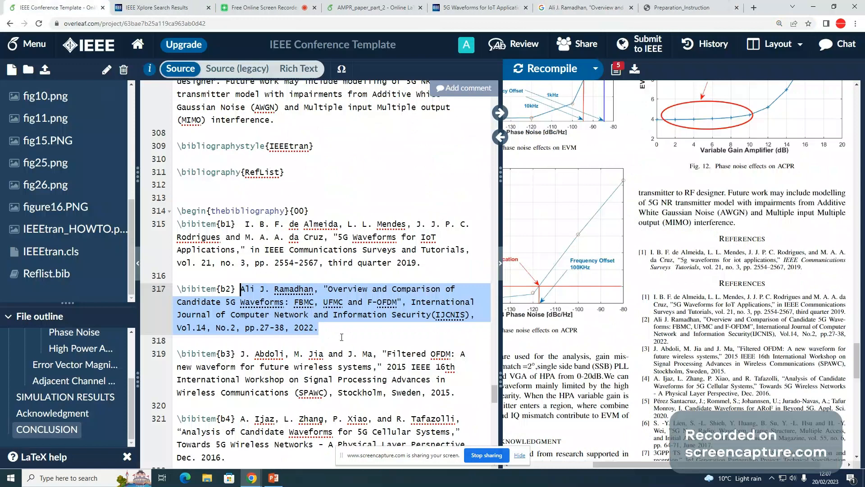
click(335, 333)
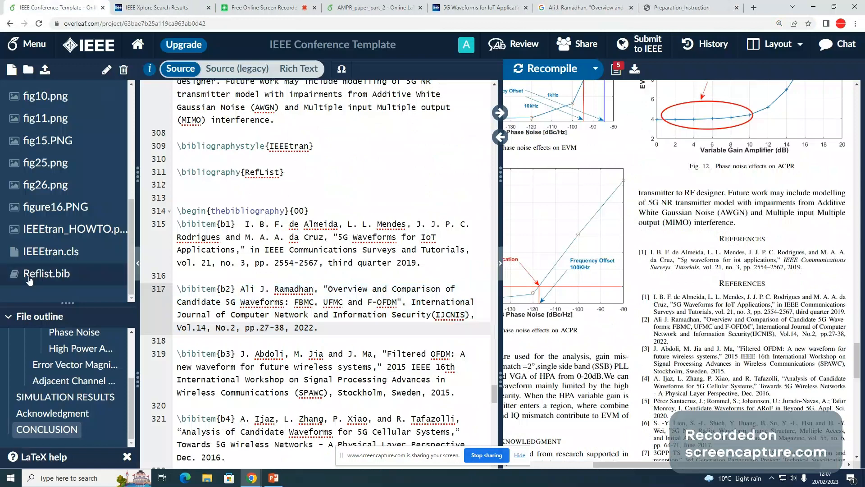
click(30, 279)
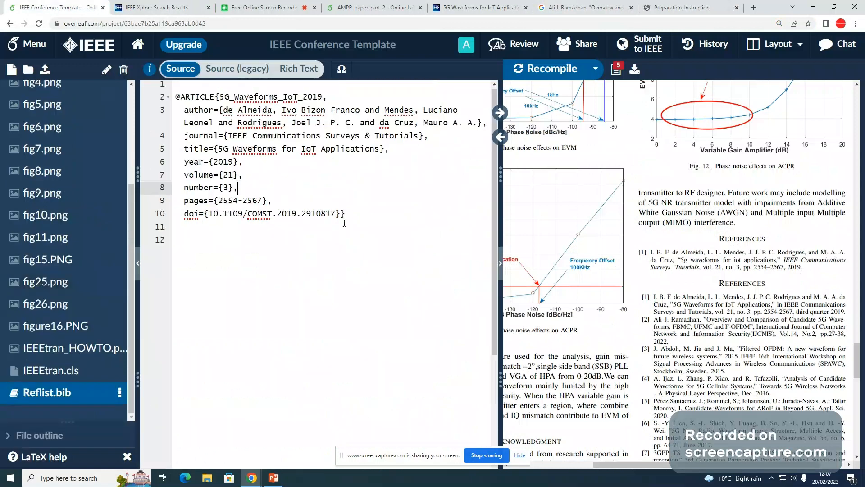
click(398, 280)
key(Return)
key(Return)
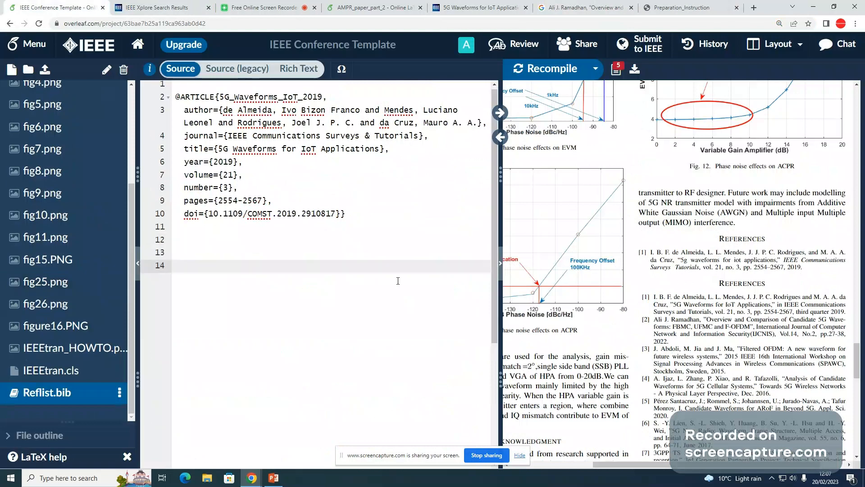
Duplicate the complete 5G_Waveforms_IoT_2019 article entry below the original, starting at line 12 of Reflist.bib
scroll(398, 281, up, 1)
drag(357, 218, 176, 99)
key(ctrl+c)
click(196, 242)
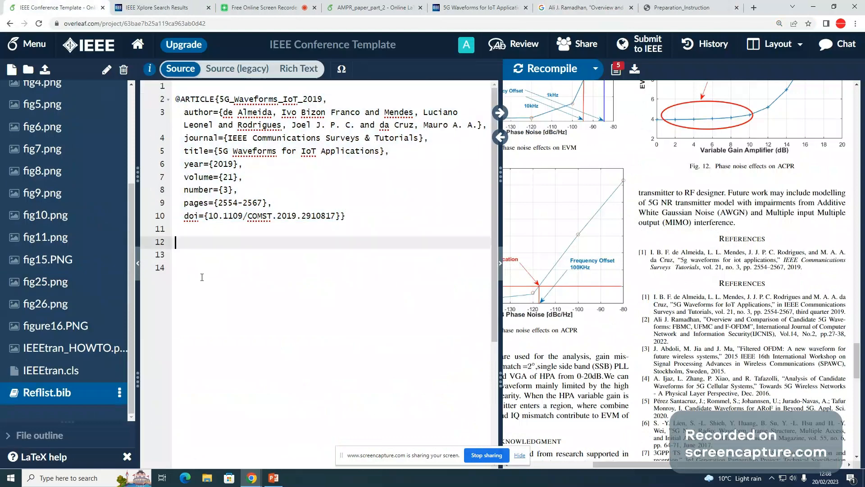
key(ctrl+v)
click(344, 240)
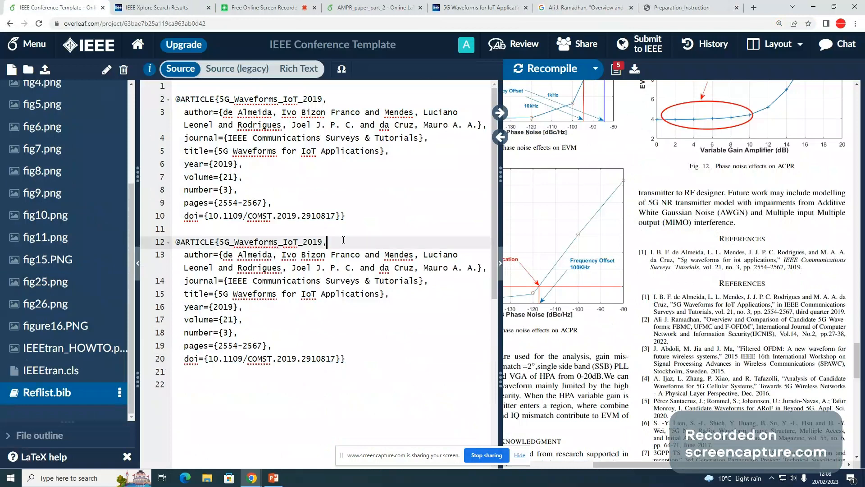
Replace the duplicated entry's citation key with "FBMC, UFMC and F-OFDM" copied from the title in the MECS Press PDF
key(ctrl+shift+Tab)
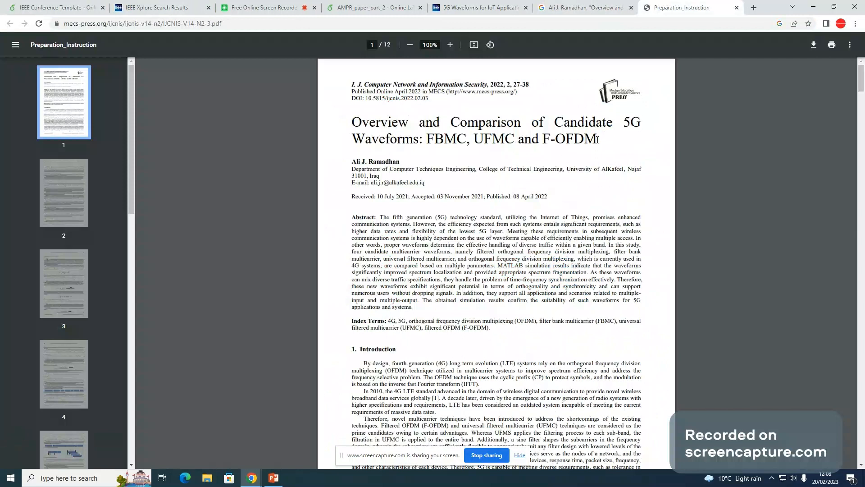
drag(597, 140, 429, 134)
key(ctrl+c)
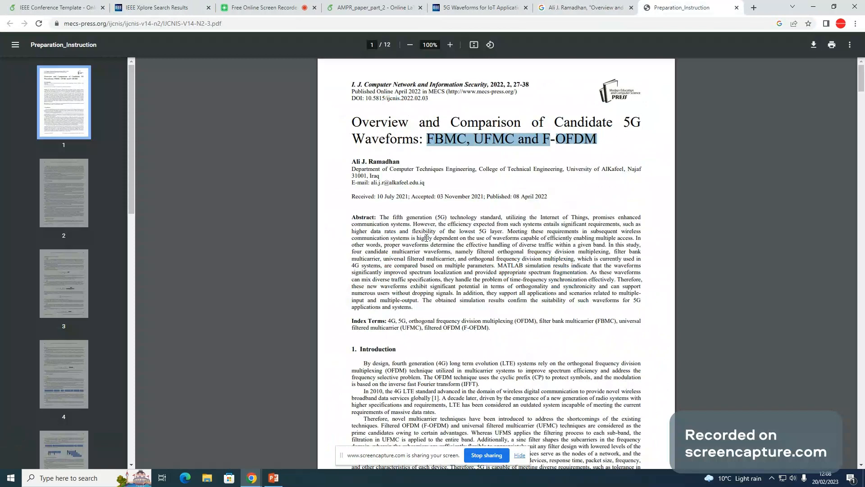
click(33, 3)
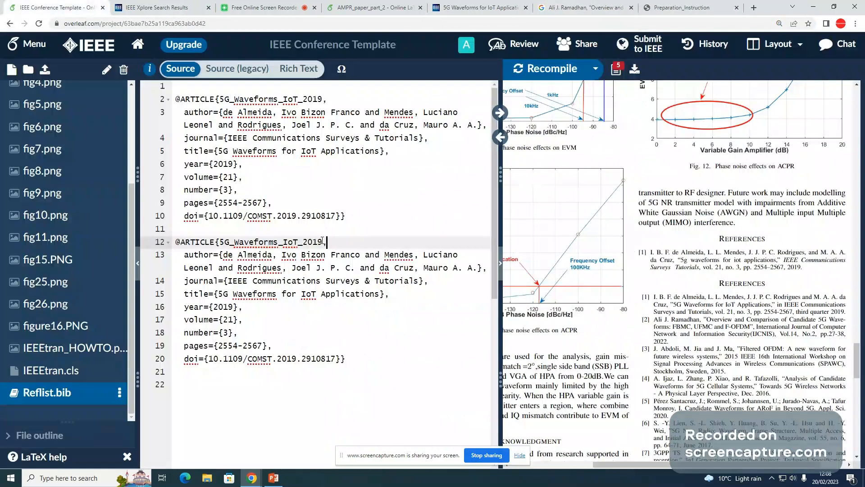
drag(323, 241, 221, 244)
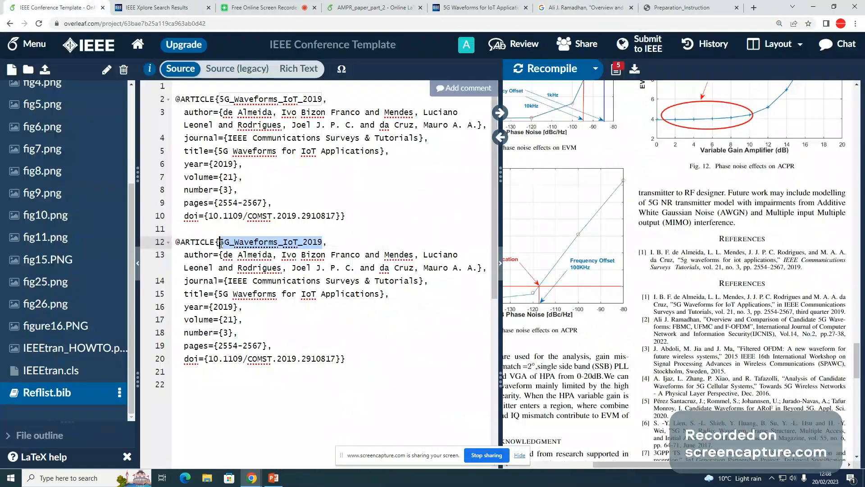
key(ctrl+v)
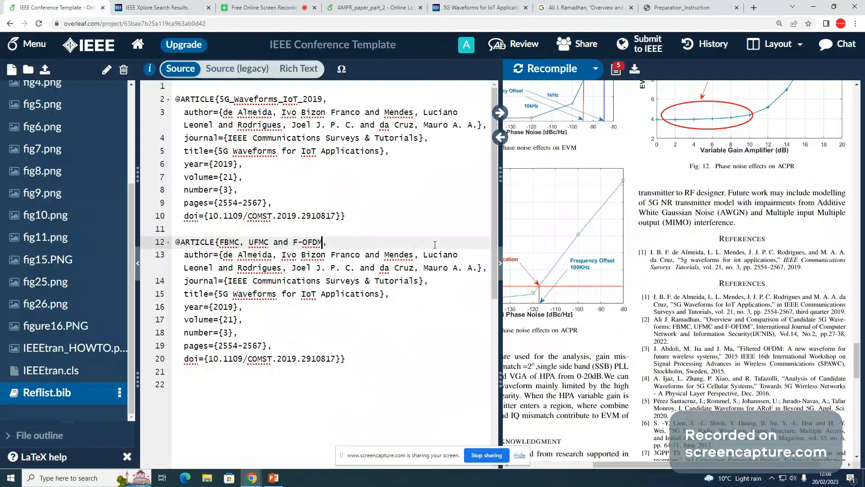
Append an underscore and the publication year from the PDF header, 2022, to the second entry's citation key
text(_)
click(680, 7)
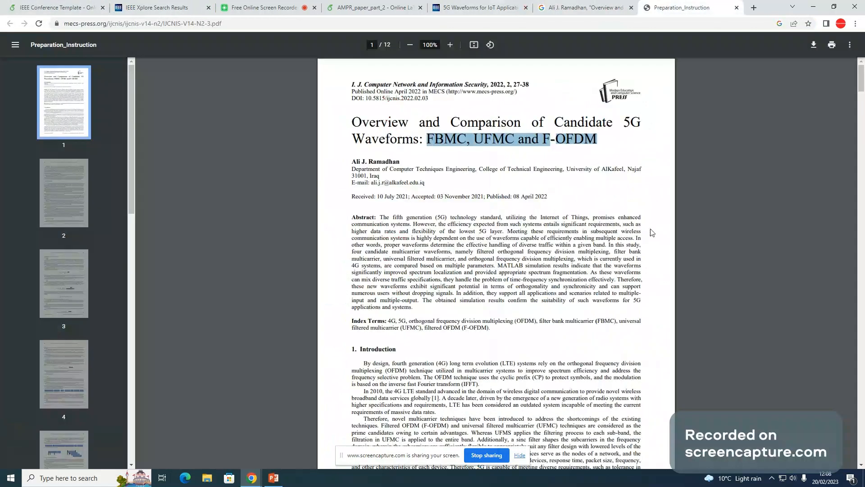
click(498, 84)
double_click(498, 84)
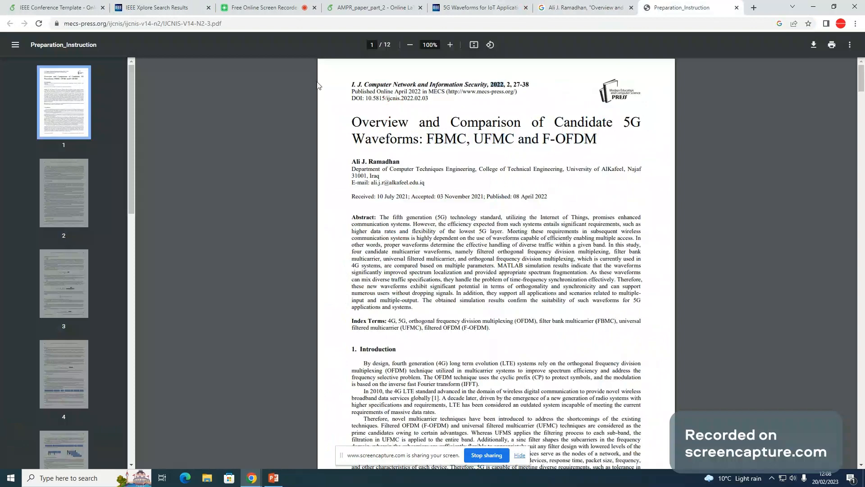
click(67, 8)
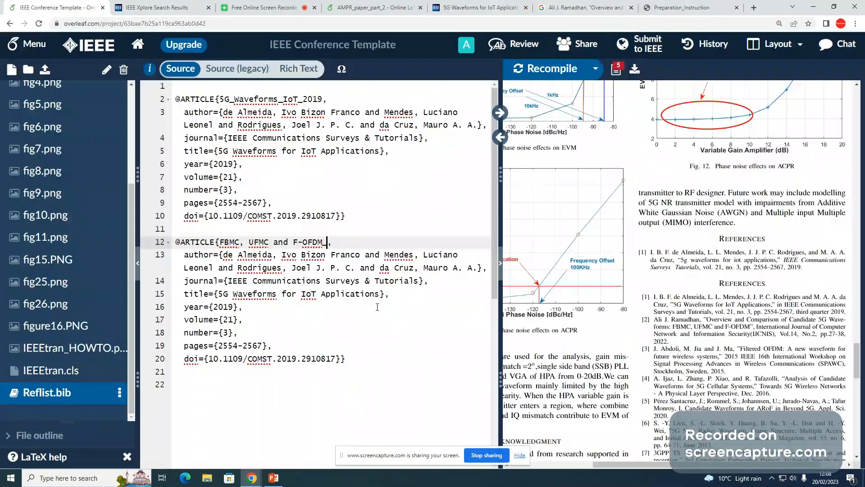
text(2022)
Replace the "and" and the comma in the second citation key with underscores so it reads FBMC_UFMC_F-OFDM_2022
click(293, 242)
key(BackSpace)
key(BackSpace)
key(BackSpace)
key(BackSpace)
key(BackSpace)
text(_)
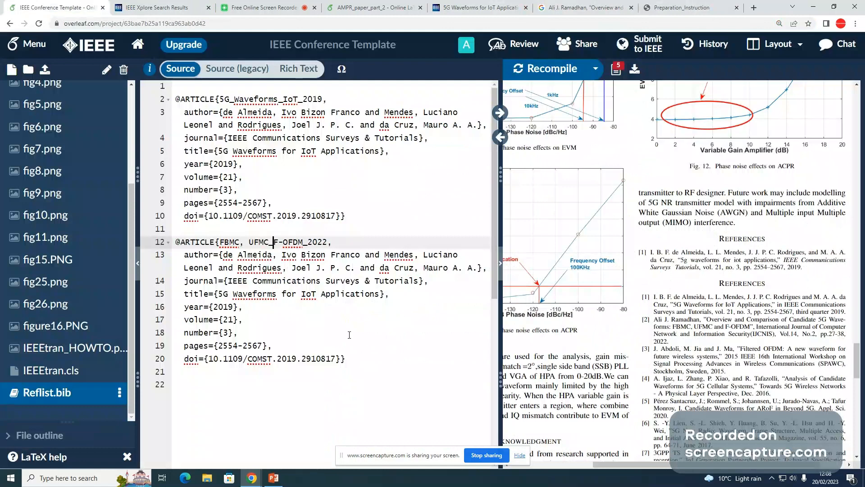
key(Left)
key(Left)
key(Left)
key(Left)
key(Left)
key(BackSpace)
key(BackSpace)
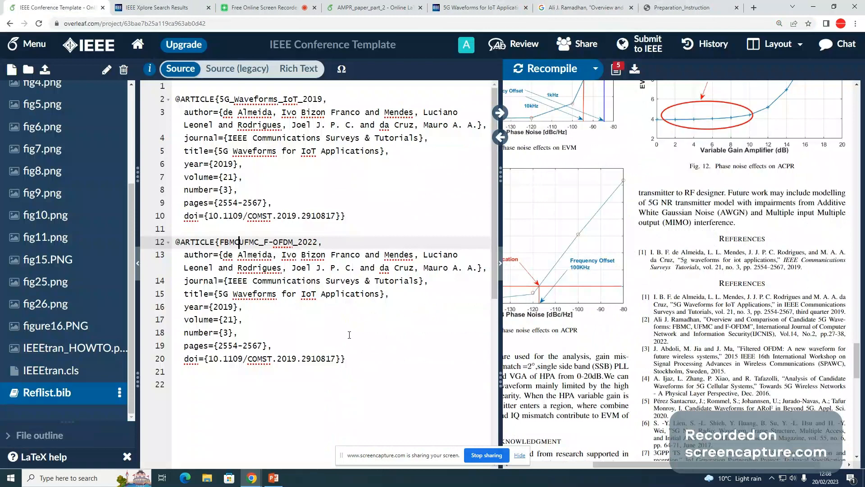
text(_)
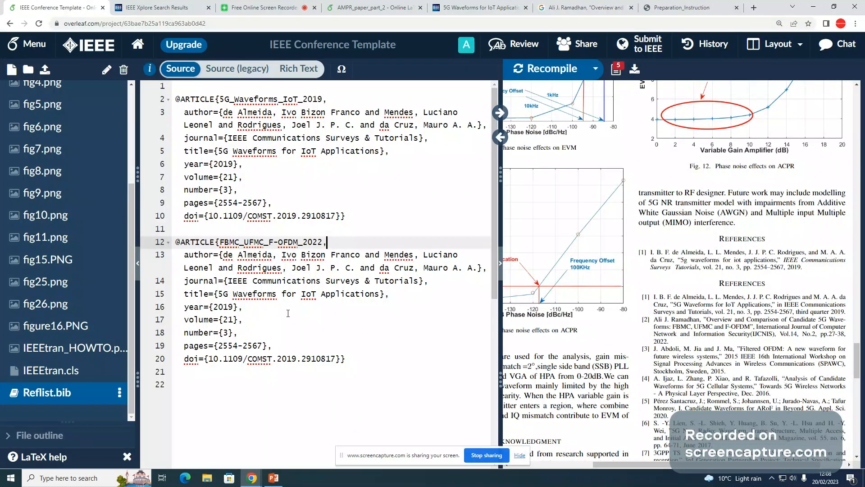
Replace the second entry's author list with the author's name copied from the PDF, keeping the closing brace on the same line
click(676, 6)
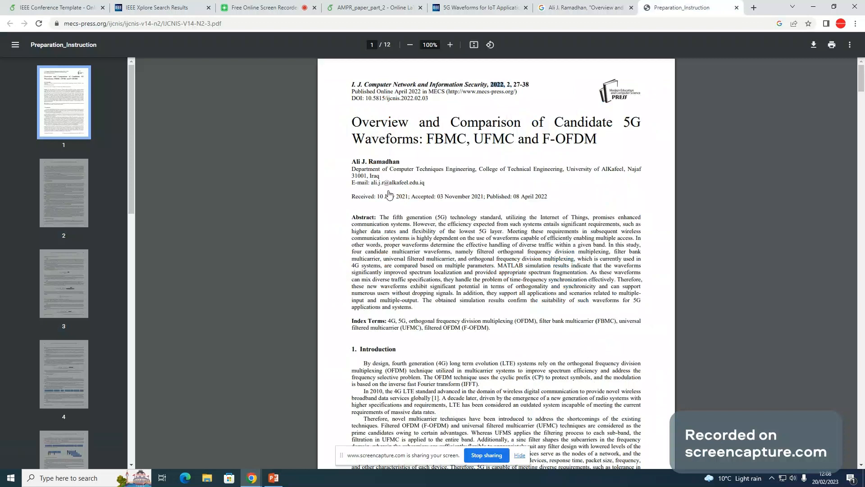
triple_click(388, 161)
key(ctrl+c)
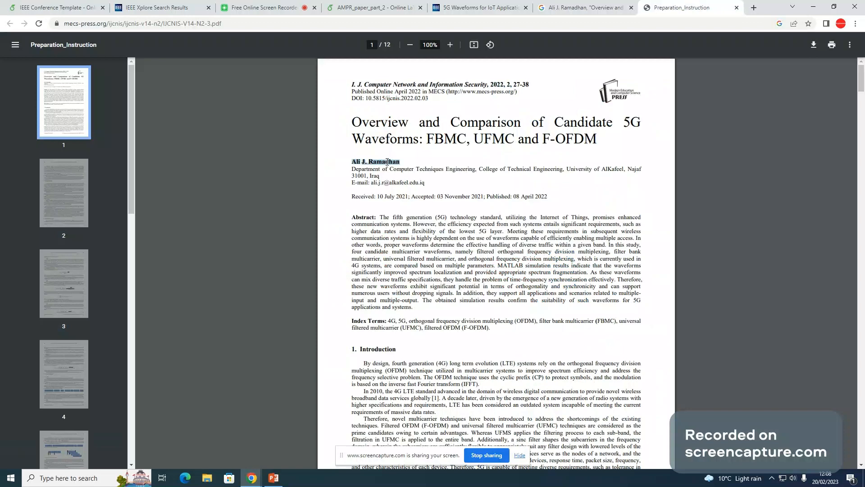
click(131, 3)
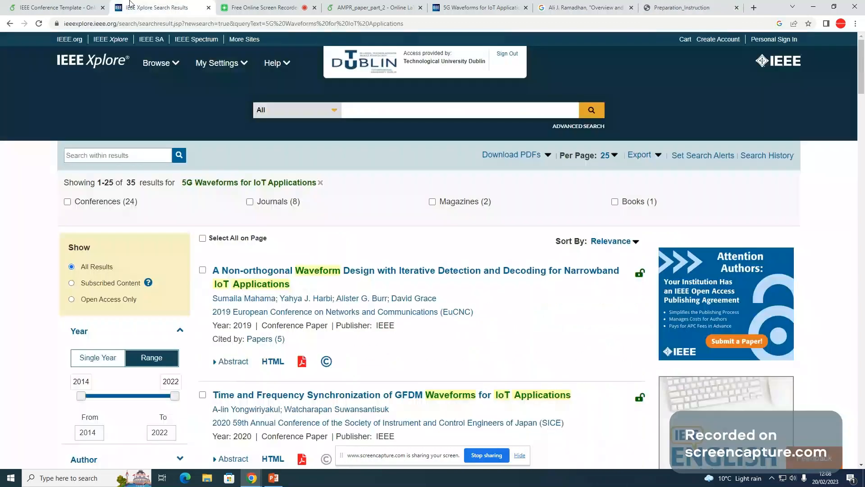
click(80, 6)
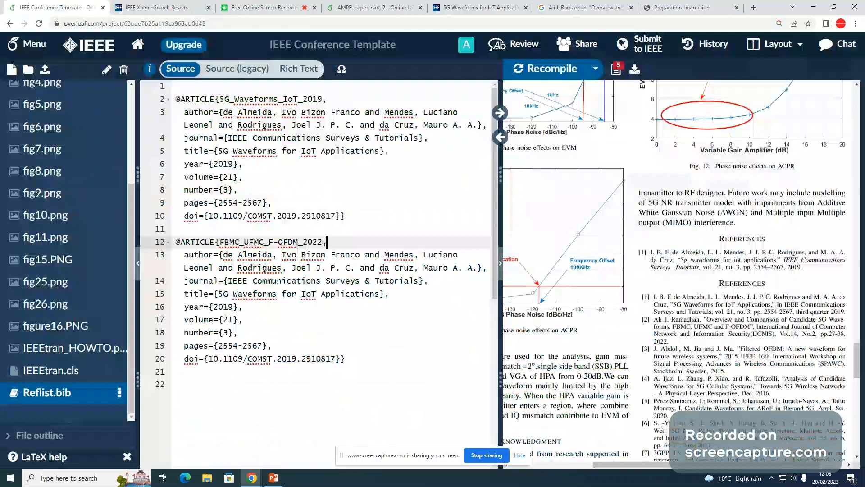
double_click(227, 255)
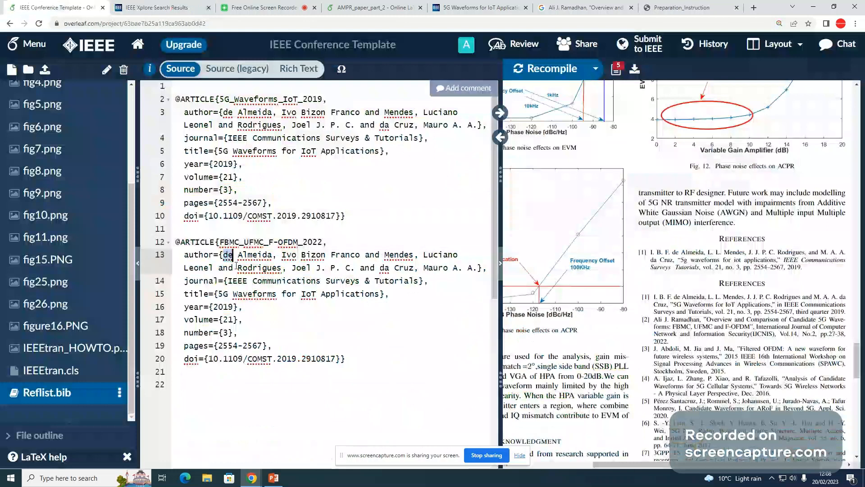
shift+click(265, 268)
drag(265, 268, 478, 271)
key(ctrl+v)
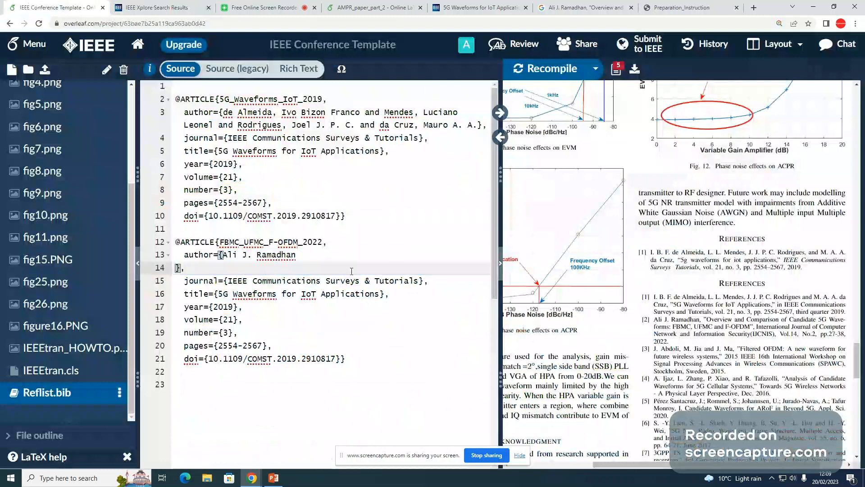
key(BackSpace)
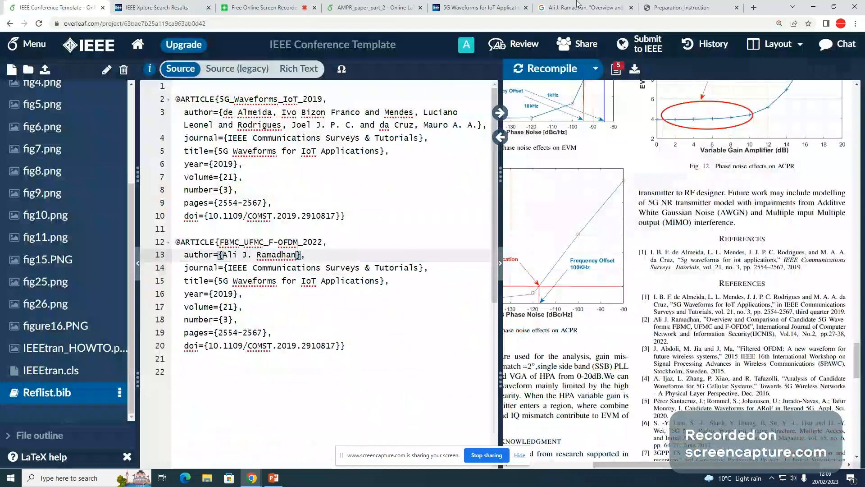
Replace the second entry's journal with "I. J. Computer Network and Information Security" copied from the PDF header
click(682, 7)
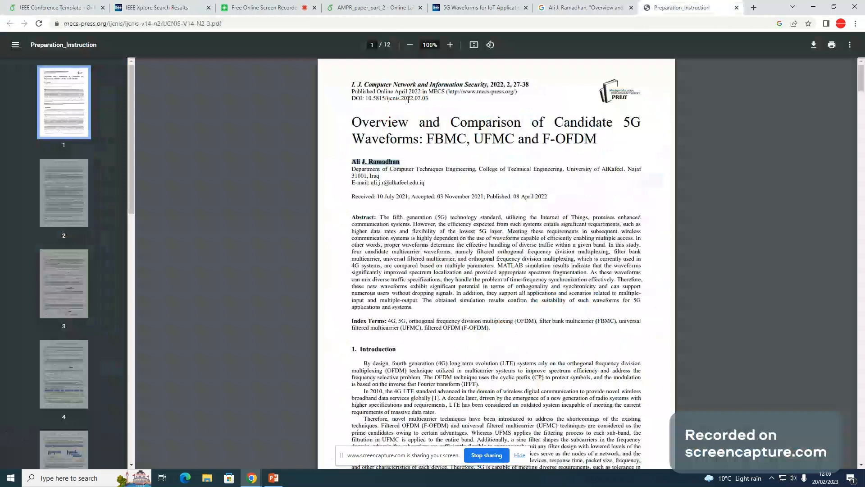
click(425, 84)
triple_click(426, 85)
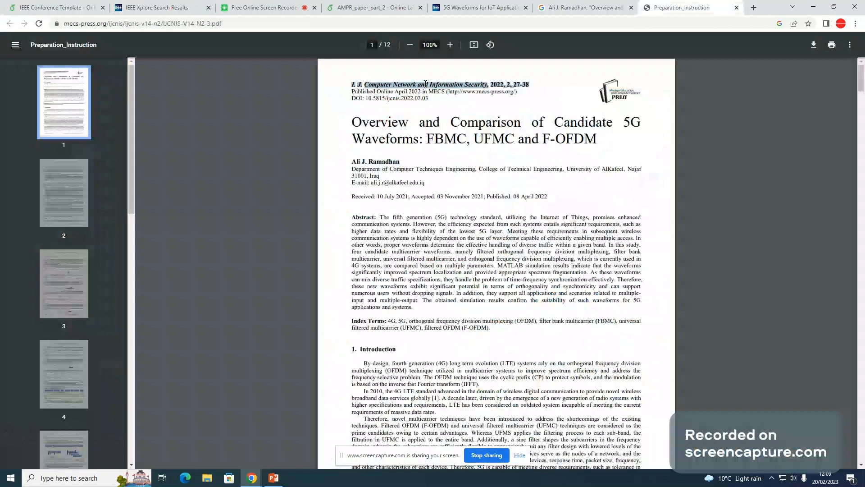
click(492, 85)
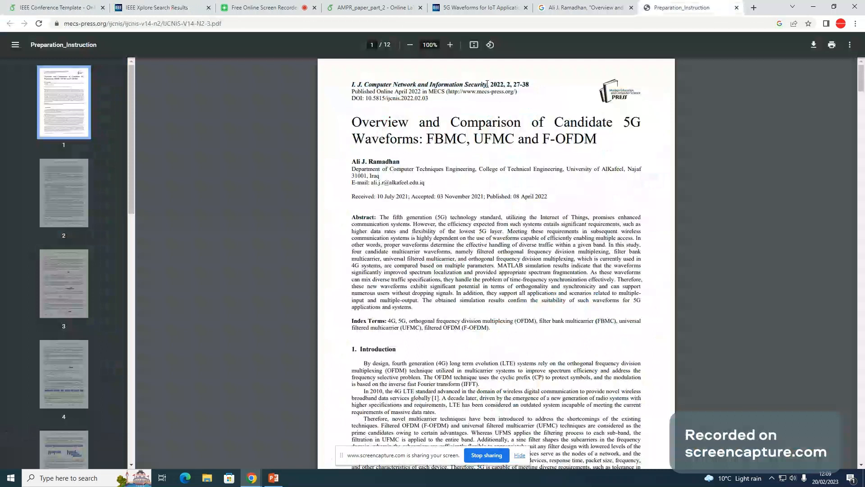
double_click(487, 84)
drag(444, 84, 351, 84)
key(ctrl+c)
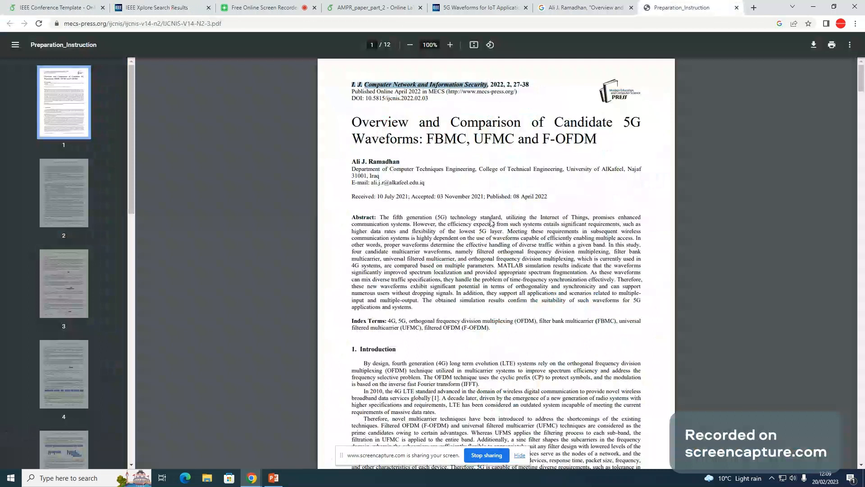
click(167, 5)
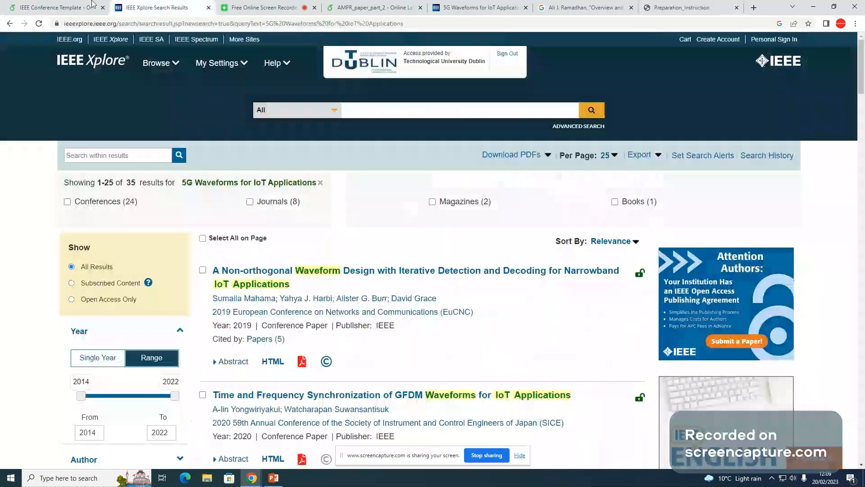
click(92, 5)
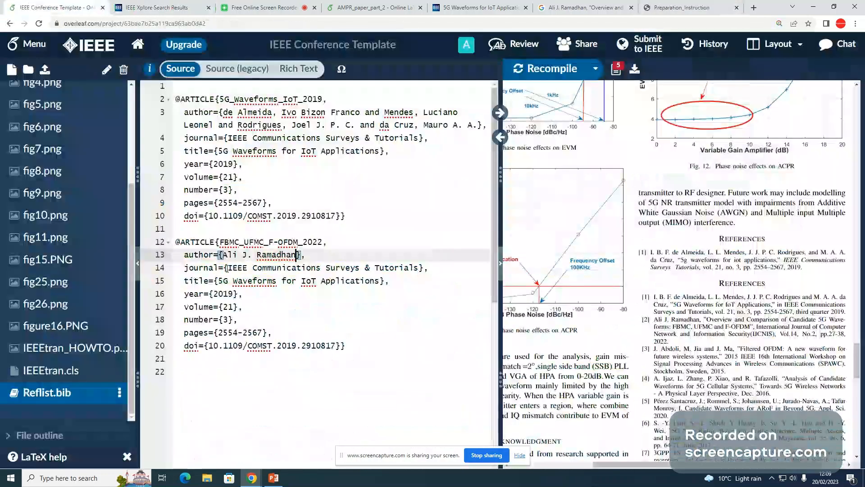
drag(227, 268, 419, 268)
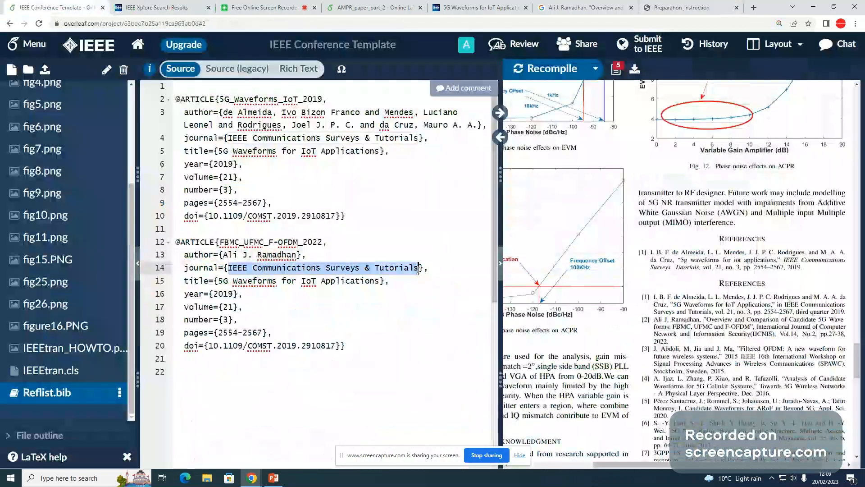
key(ctrl+v)
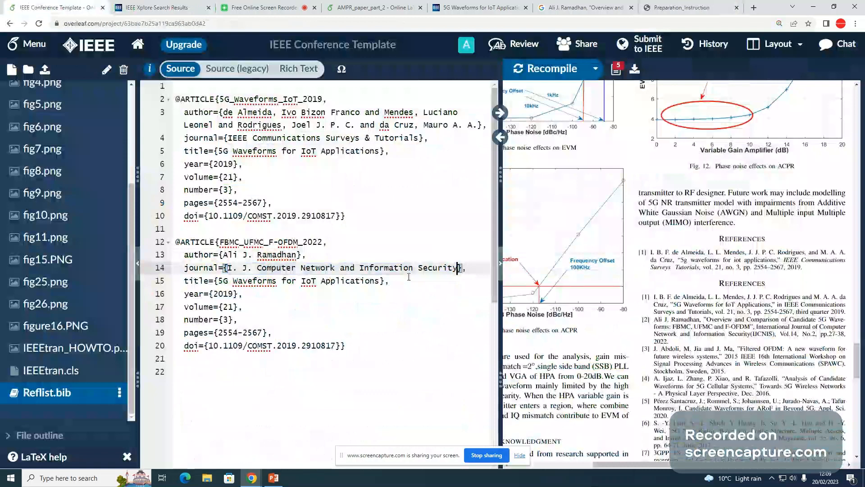
Expand the abbreviation "I. J." in the second entry's journal field to "International Journal"
click(237, 267)
key(BackSpace)
text(nt)
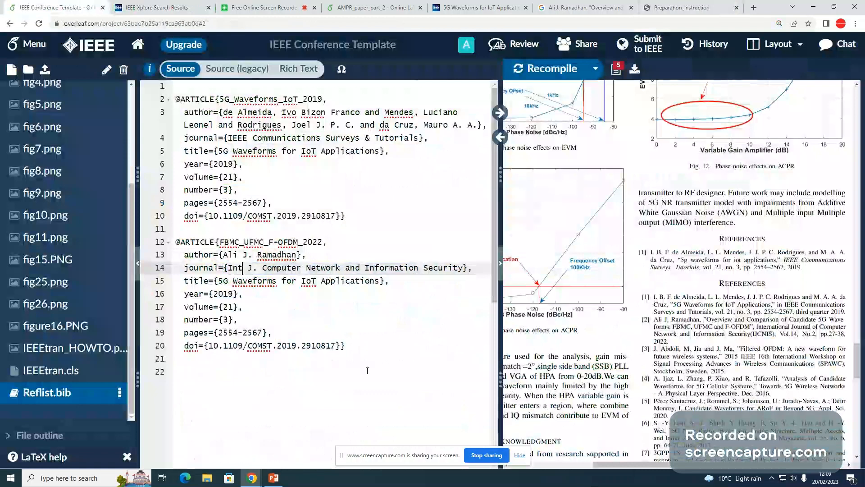
text(ernational)
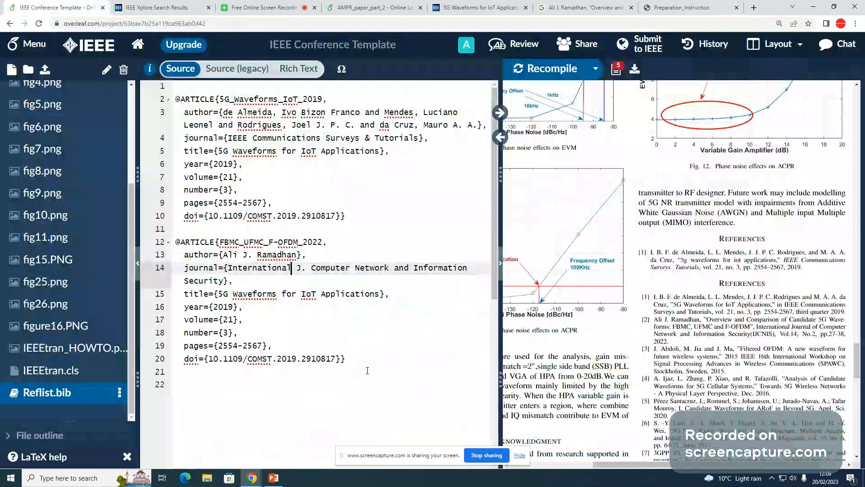
key(Right)
key(Right)
key(Right)
key(BackSpace)
text(ournal)
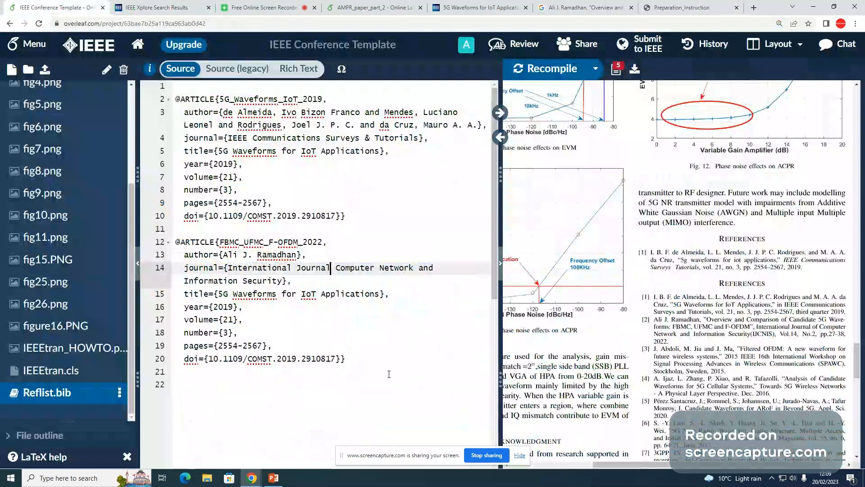
Open the publisher's website linked in the PDF header and select its web address for copying
click(661, 4)
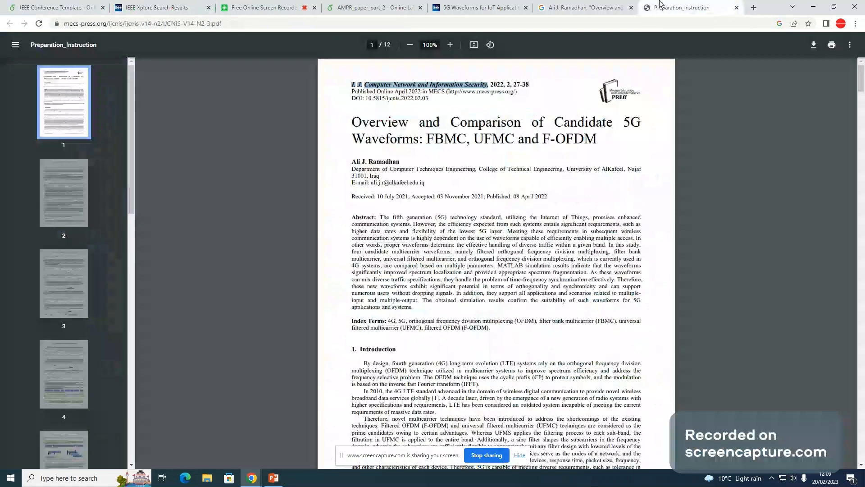
scroll(582, 291, down, 6)
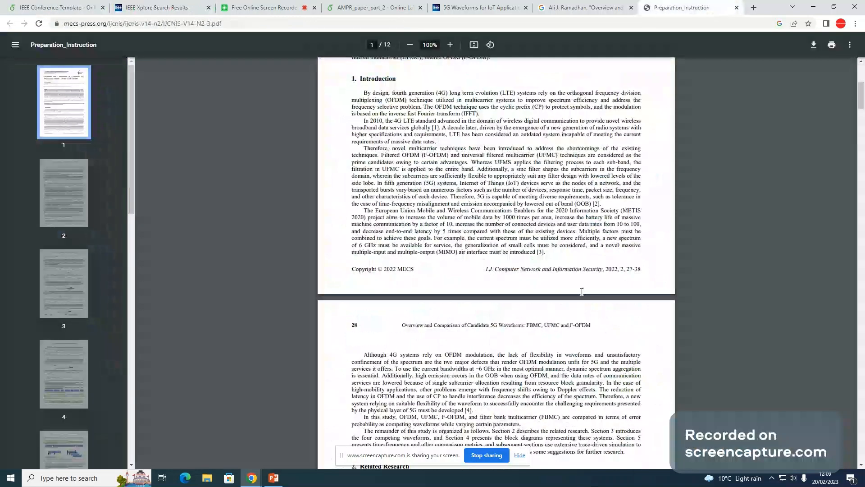
scroll(582, 291, up, 1)
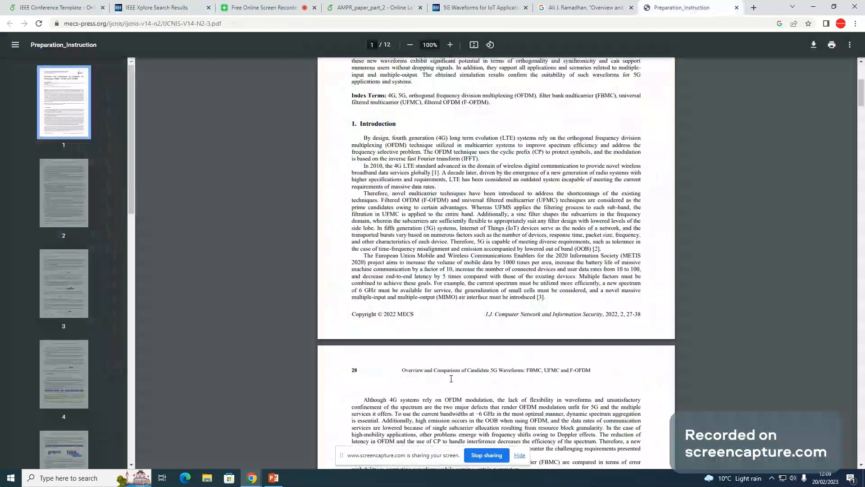
scroll(542, 346, up, 5)
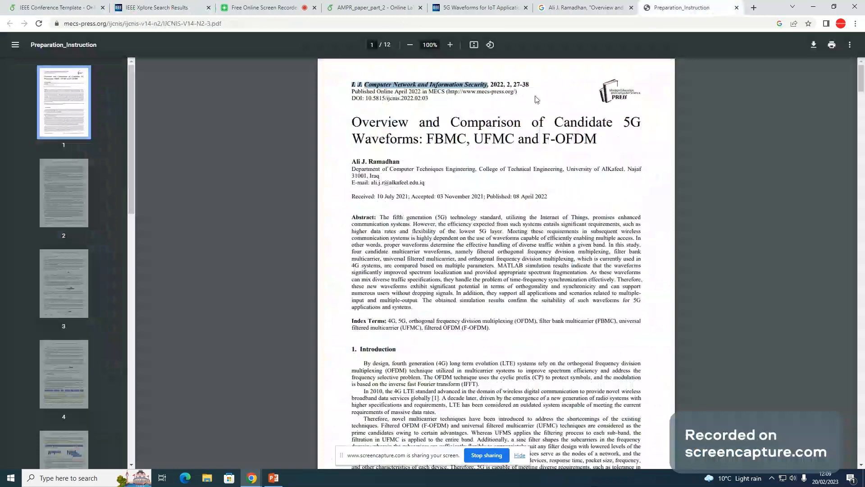
click(514, 100)
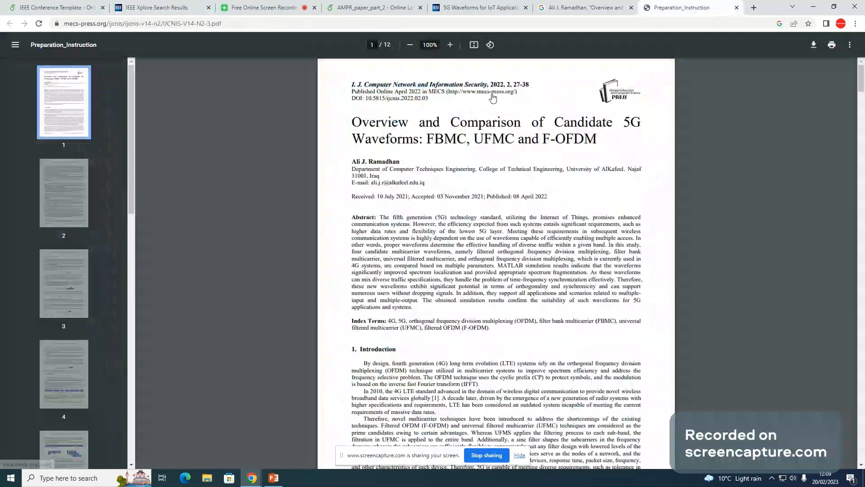
right_click(495, 95)
click(518, 100)
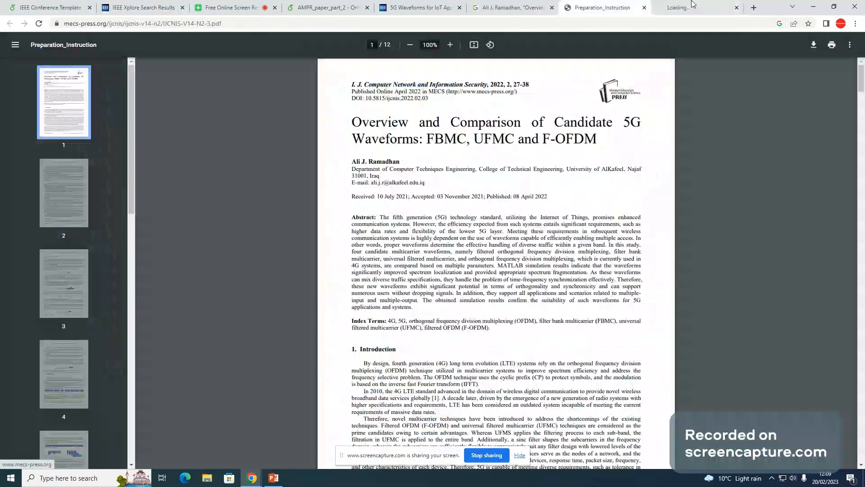
click(692, 6)
click(131, 28)
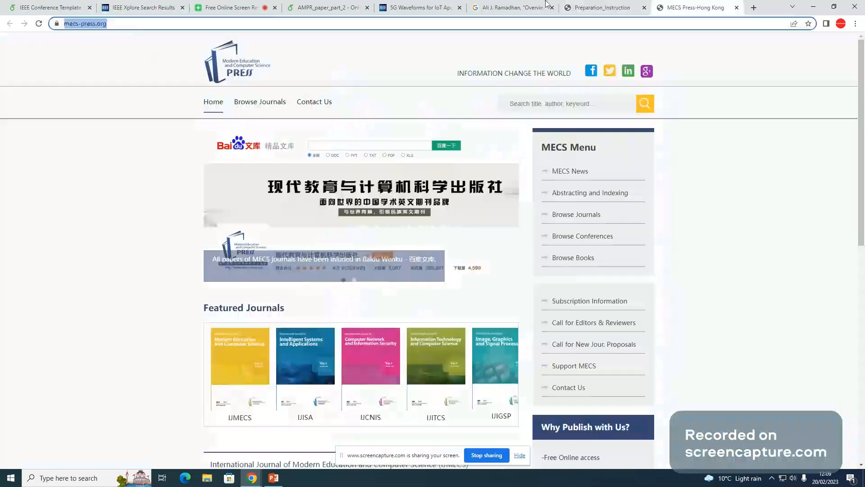
click(27, 5)
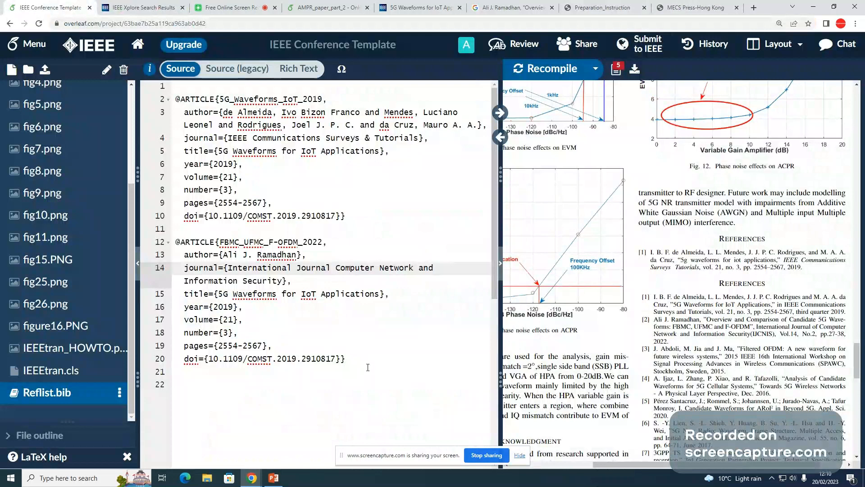
click(289, 346)
key(Return)
text(u)
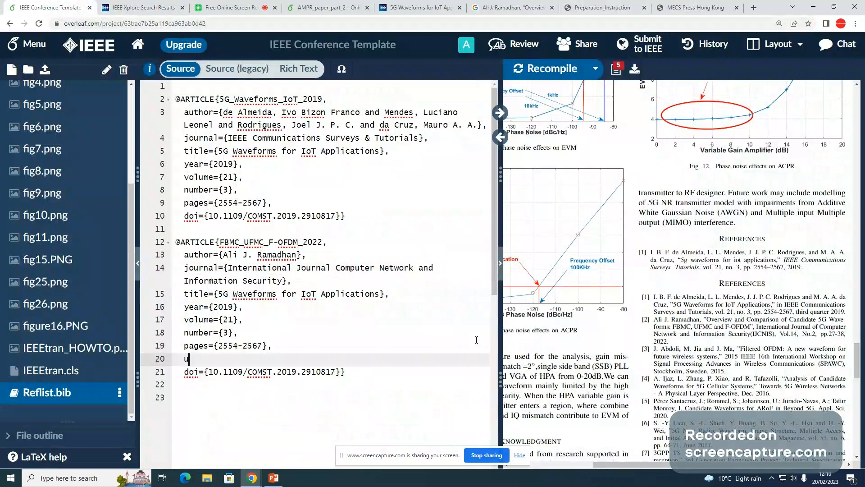
text(rl={)
text(https://www.mecs-press.org/)
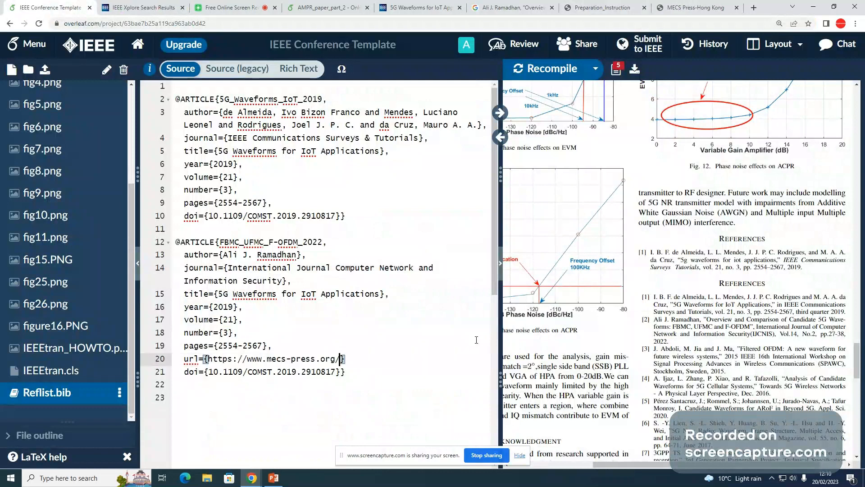
key(Right)
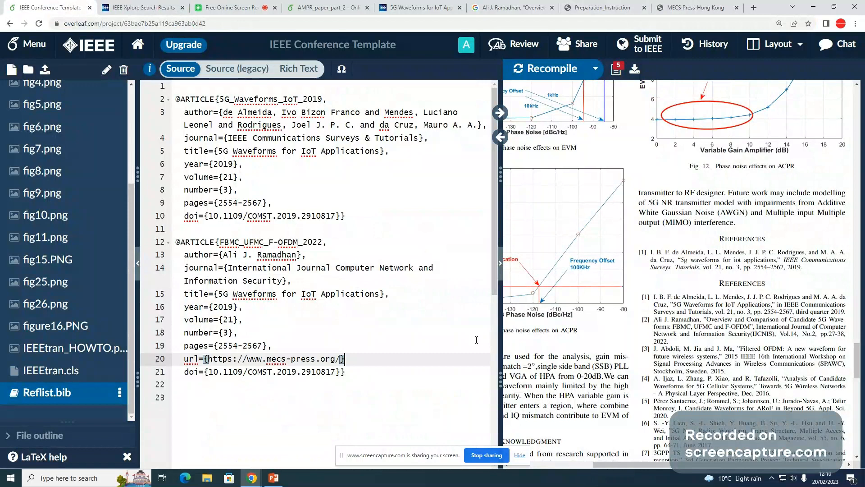
text(,)
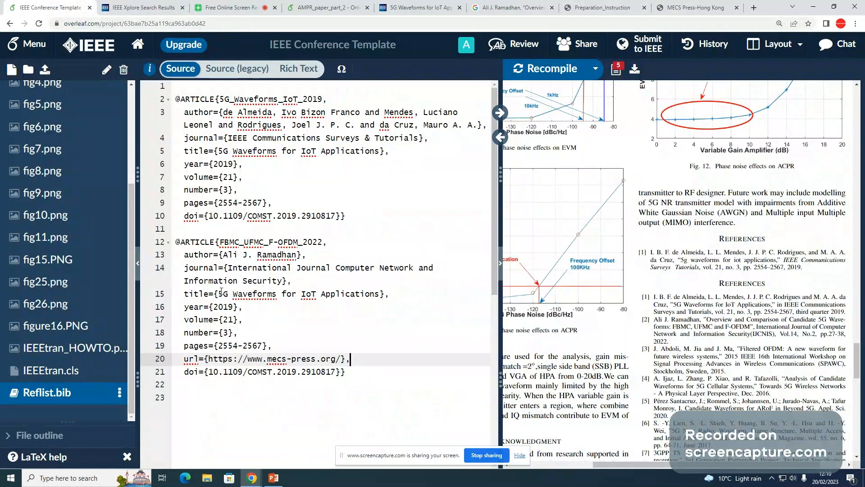
Replace the second entry's title with "Overview and Comparison of Candidate 5G Waveforms: FBMC, UFMC and F-OFDM" copied from the PDF, without a line break
click(681, 5)
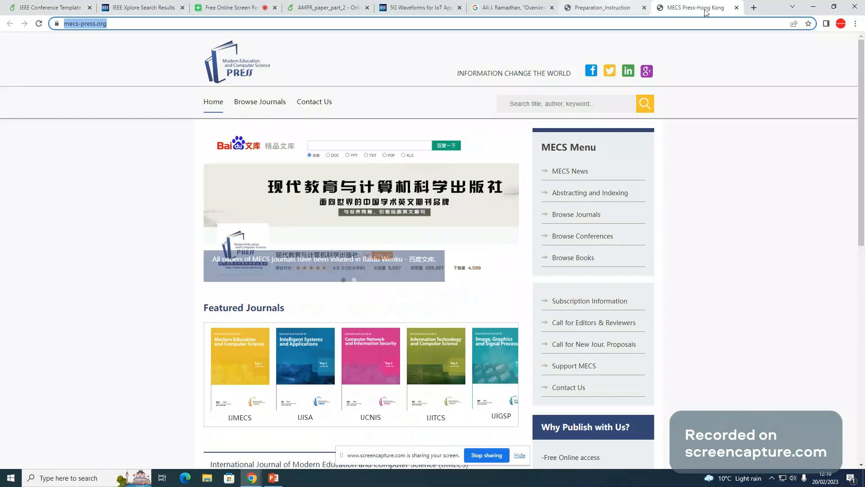
key(ctrl+w)
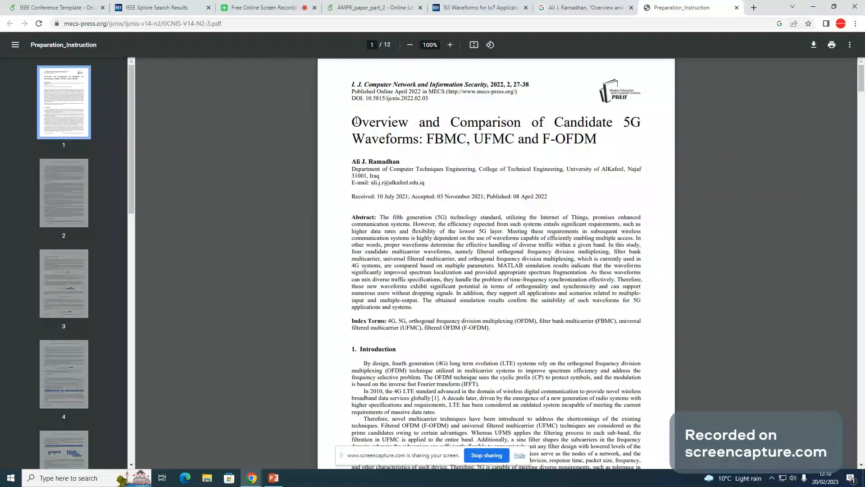
drag(356, 121, 622, 141)
key(ctrl+c)
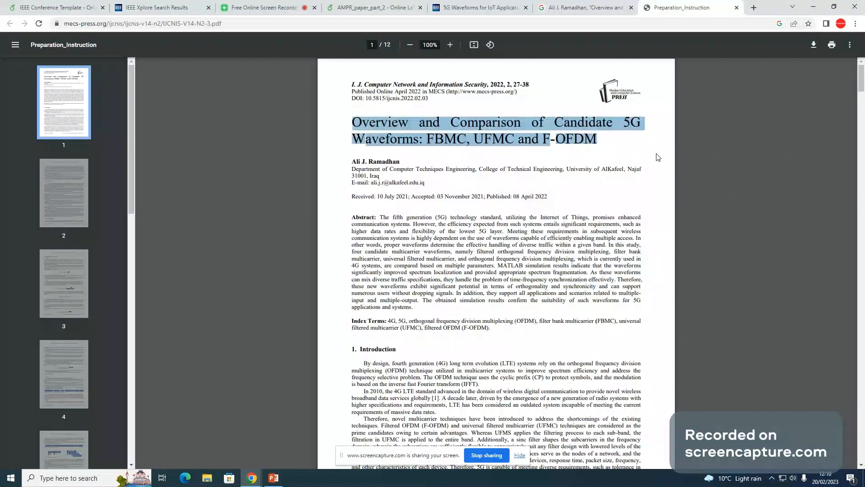
key(ctrl+1)
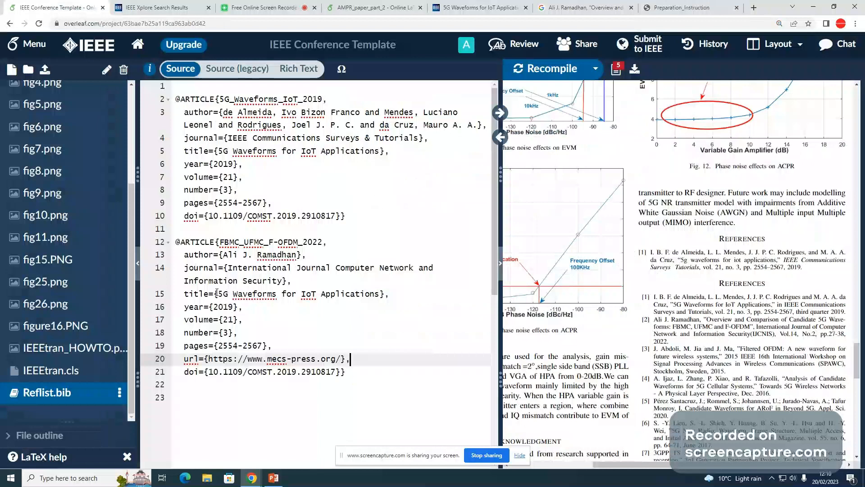
drag(217, 293, 380, 294)
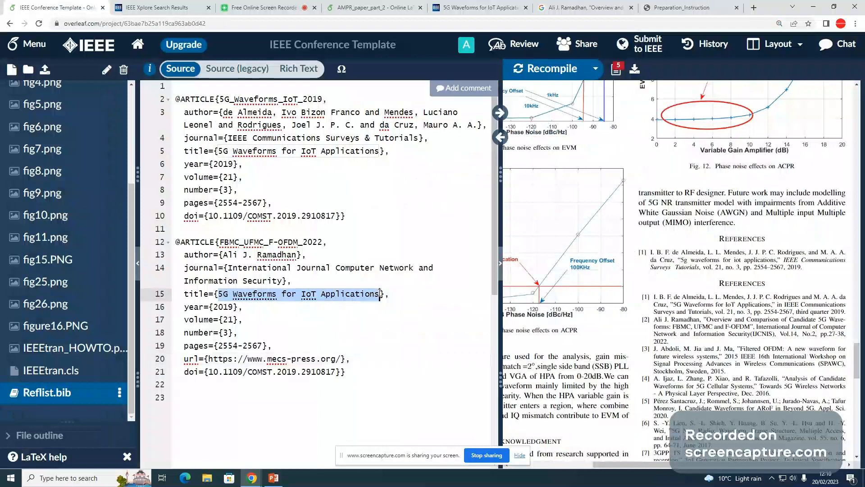
key(ctrl+v)
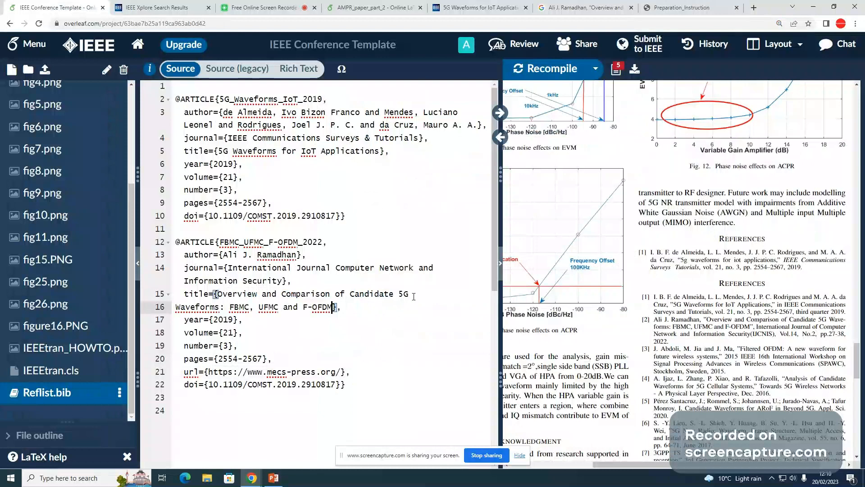
click(413, 296)
key(Delete)
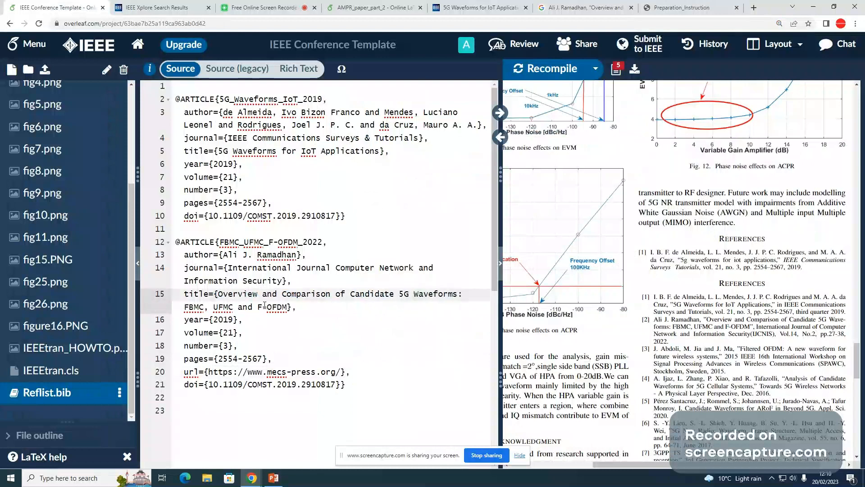
click(302, 309)
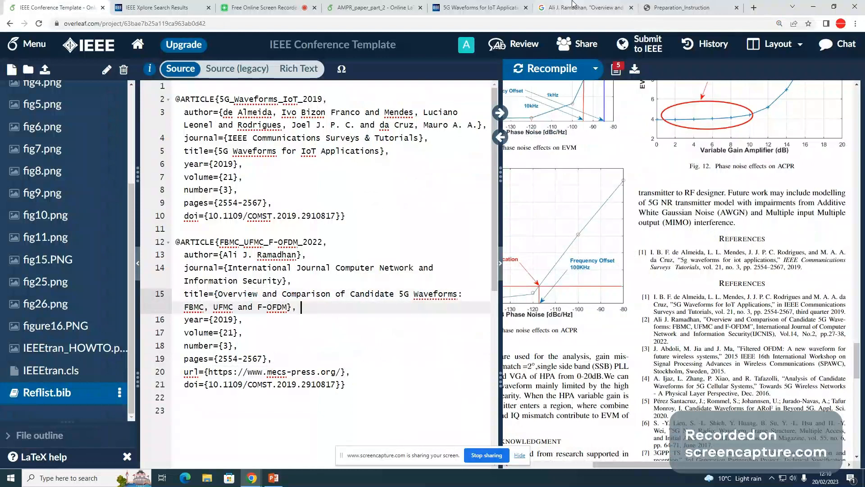
Set the second entry's year to 2022, as given in the PDF header
click(708, 4)
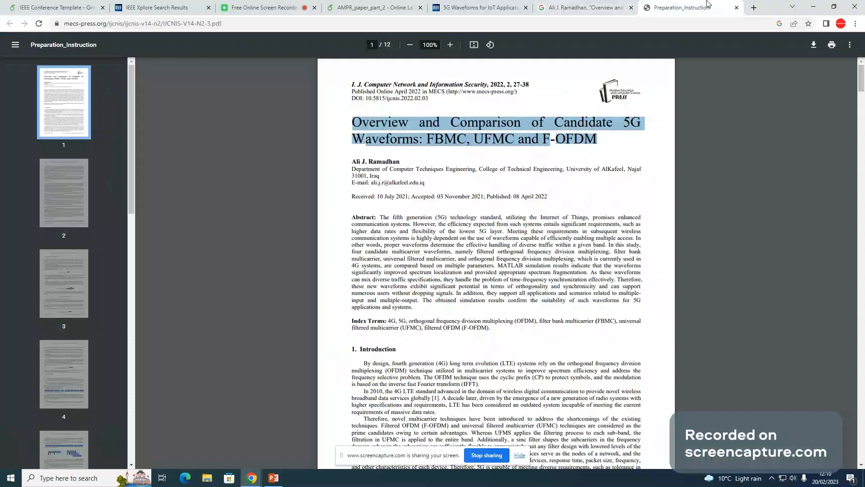
click(74, 5)
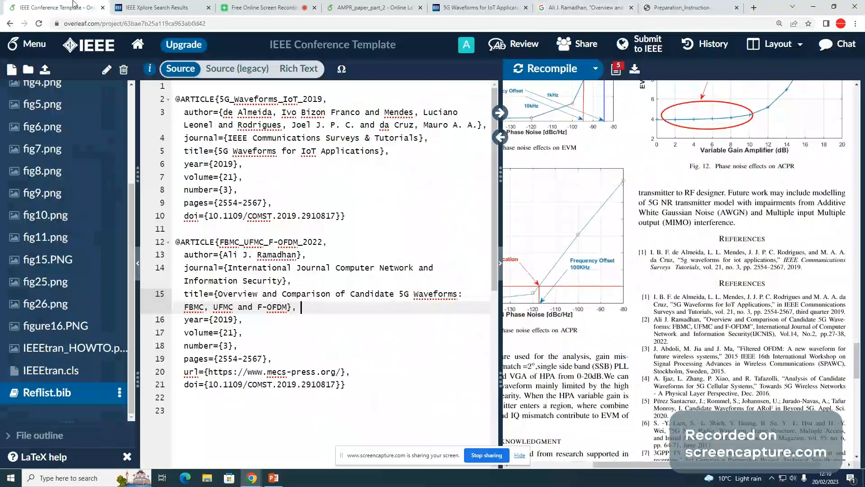
double_click(227, 320)
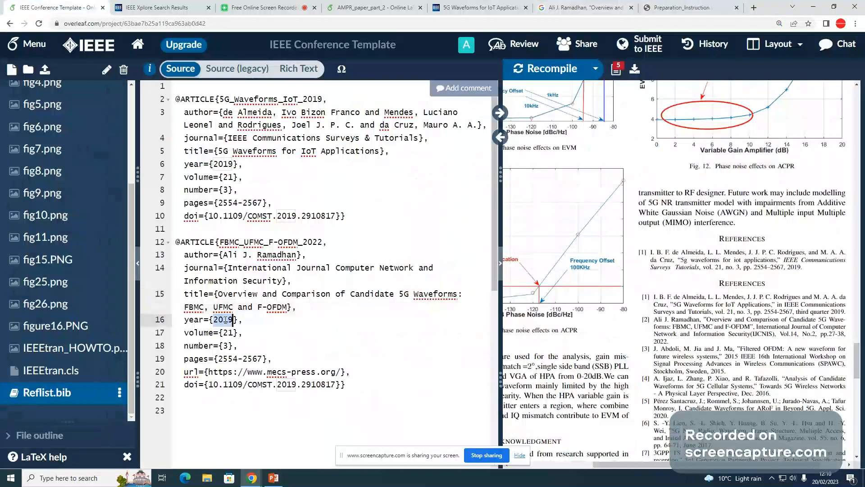
text(2022)
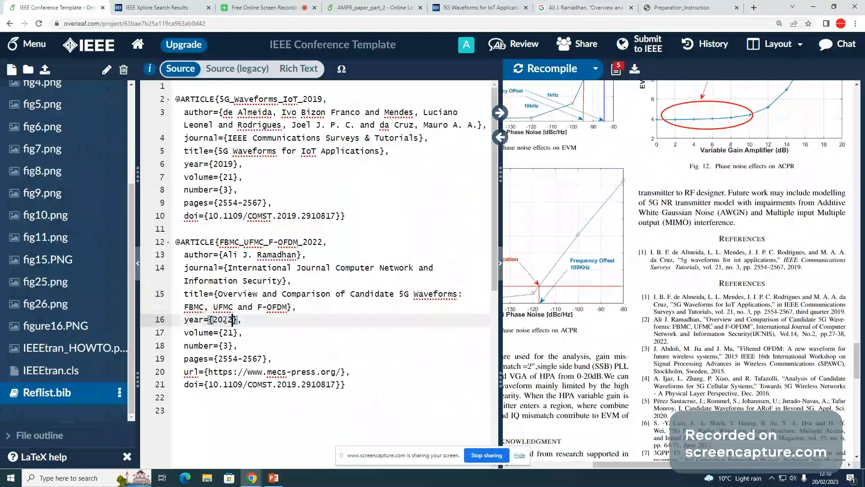
Copy the issue and page numbers from the PDF header and set the second entry's volume to 2
click(688, 6)
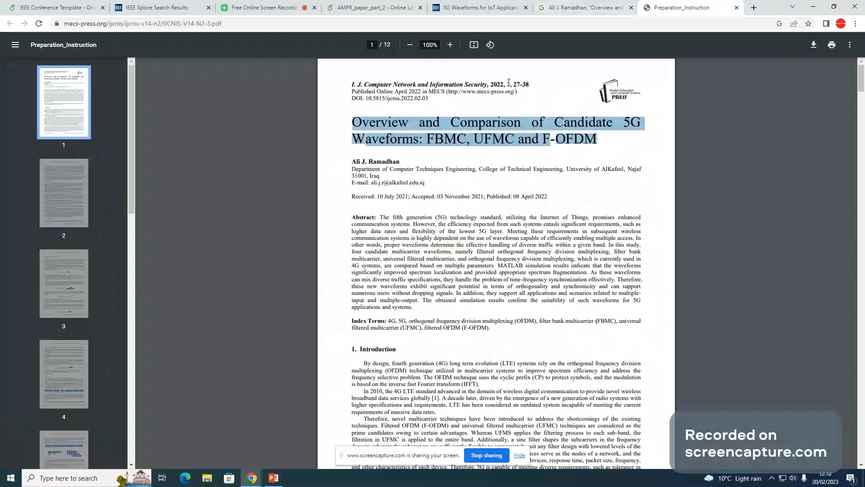
drag(507, 84, 530, 82)
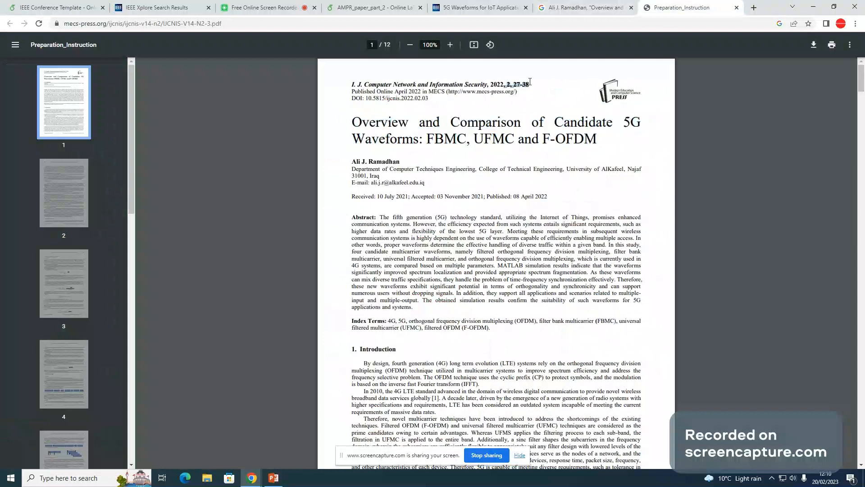
click(18, 5)
click(233, 331)
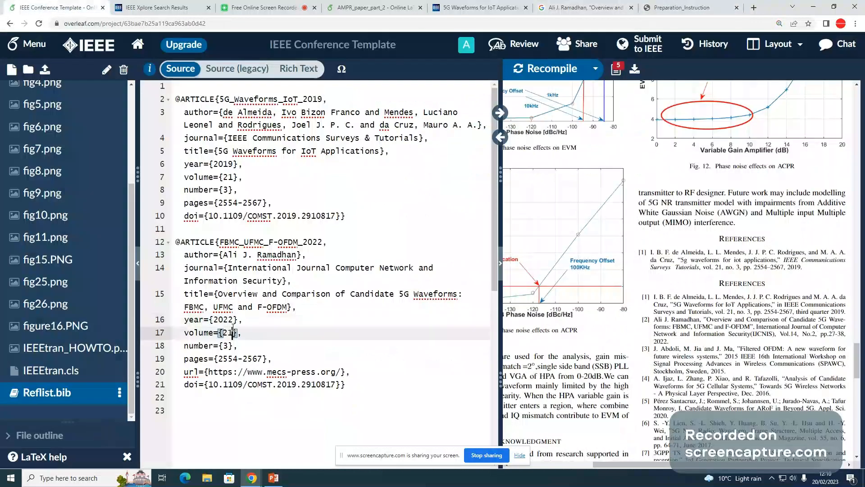
key(BackSpace)
Replace the second entry's page range with 27-38 from the PDF header, removing the extra volume number and commas
drag(263, 359, 219, 359)
text(, 2, 27-38)
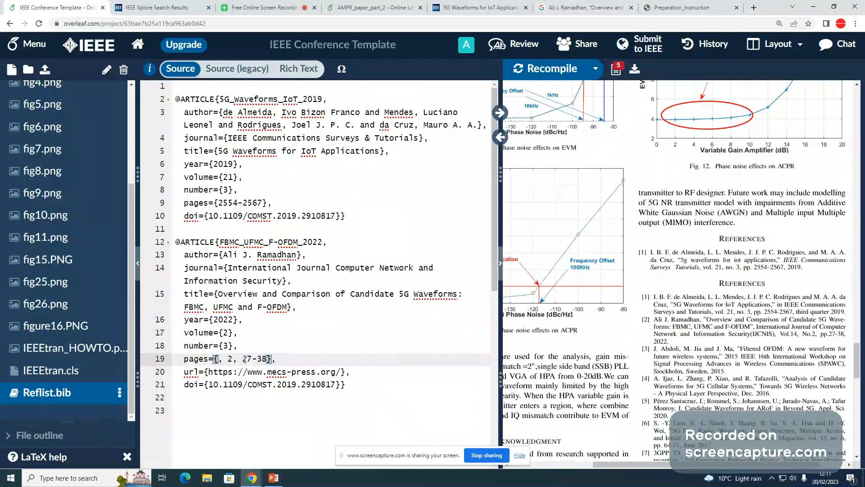
click(244, 359)
key(BackSpace)
key(BackSpace)
key(BackSpace)
key(BackSpace)
key(BackSpace)
Delete the number field line from the second entry
triple_click(209, 347)
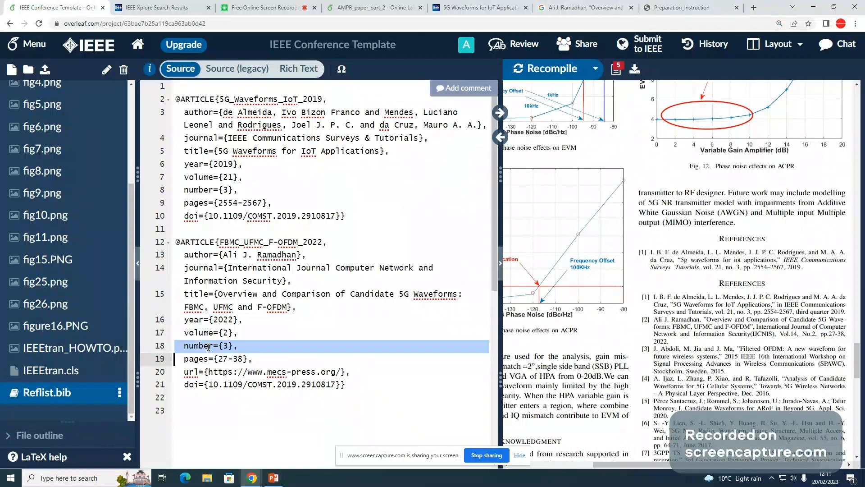
key(BackSpace)
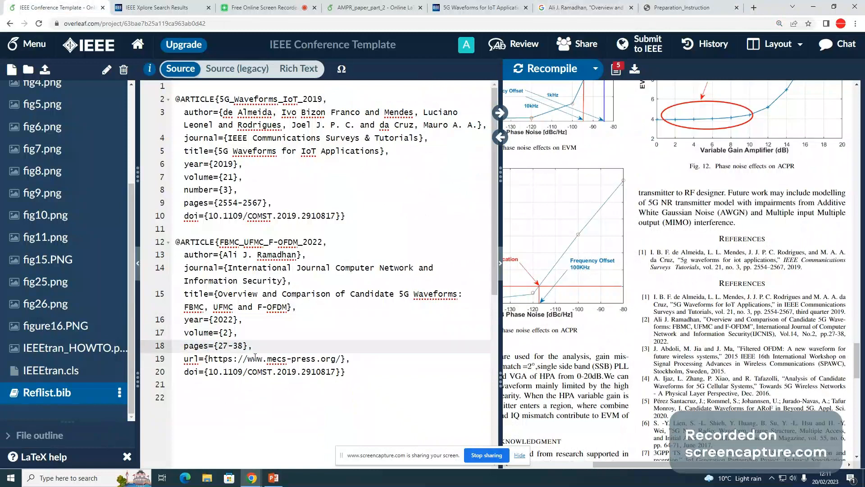
click(267, 347)
Replace the second entry's DOI with 10.5815/ijcnis.2022.02.03 from the PDF header, remove the stray line break, and recompile the project
click(686, 6)
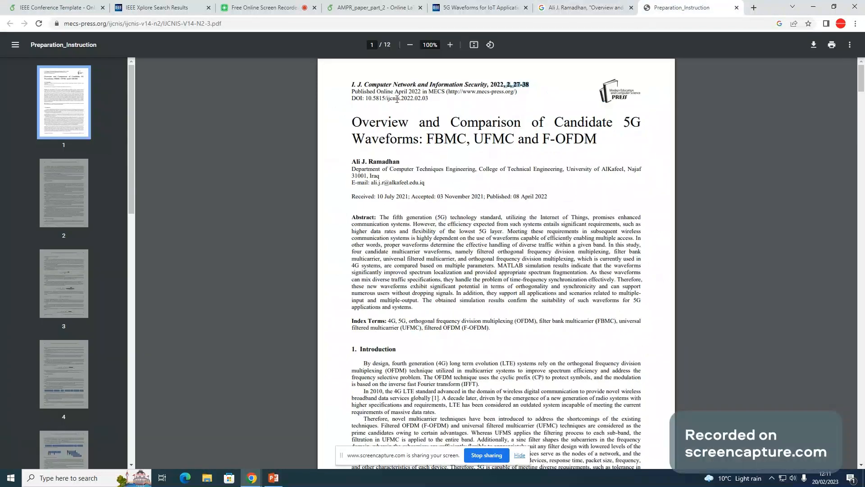
click(432, 101)
drag(431, 100, 365, 98)
key(ctrl+c)
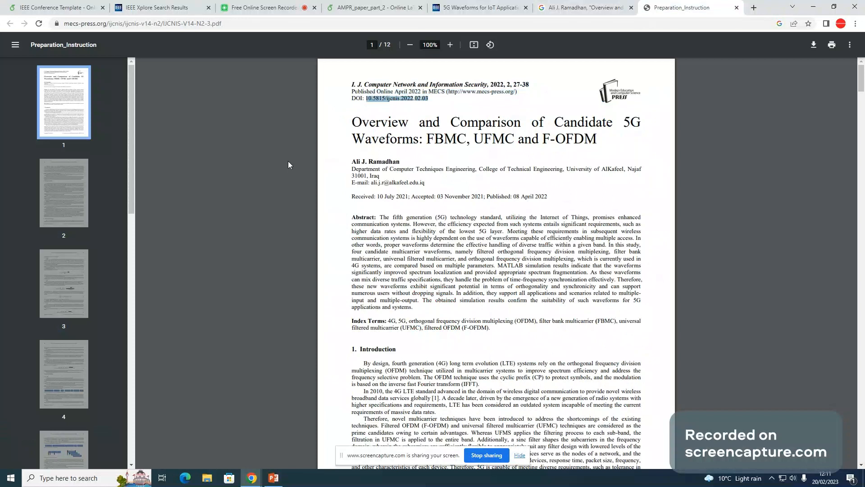
click(40, 5)
click(336, 372)
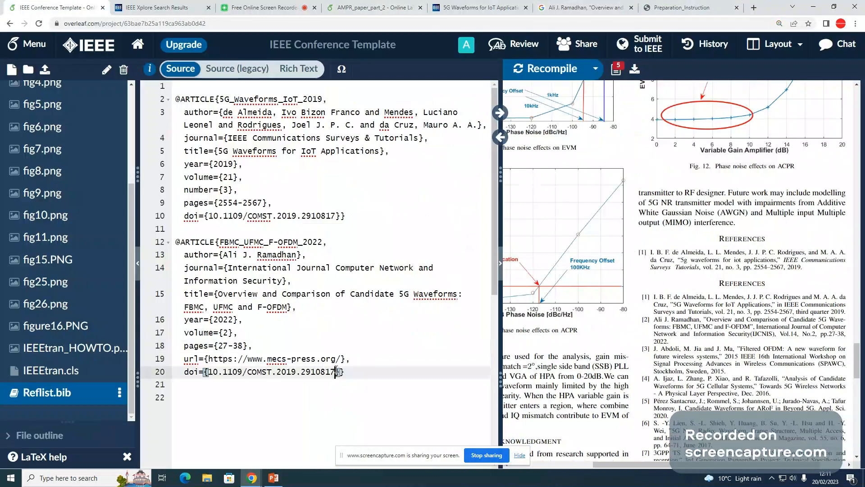
drag(335, 372, 210, 374)
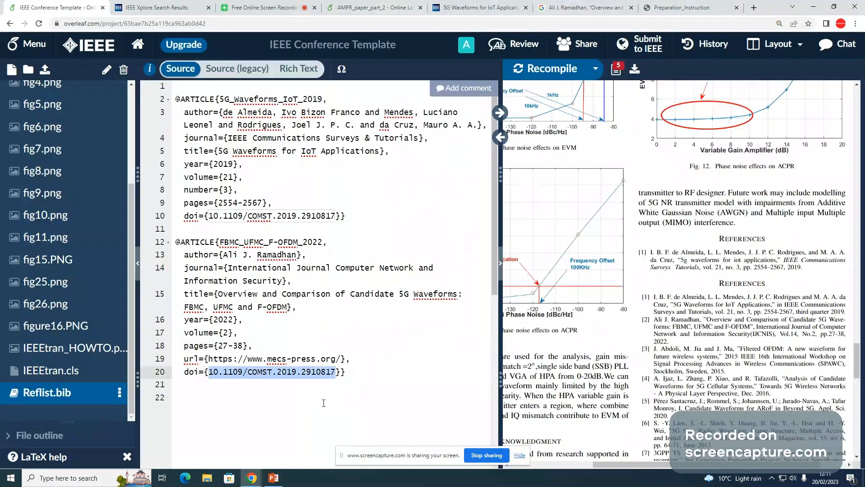
key(ctrl+v)
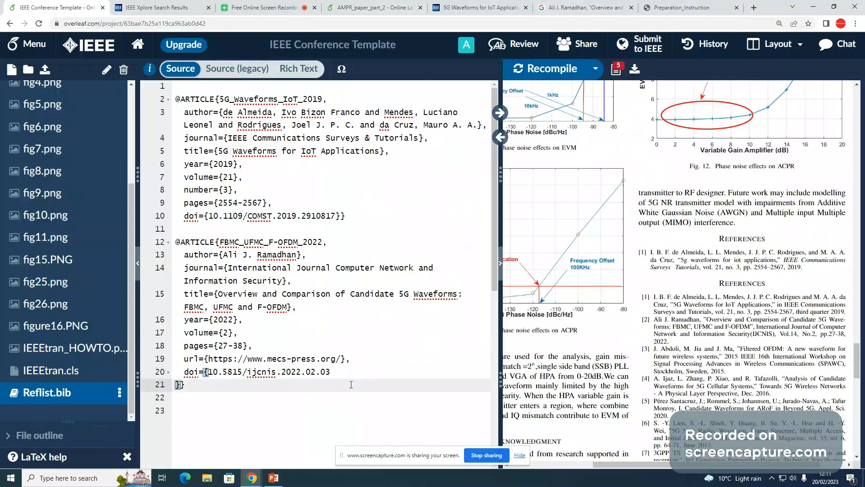
key(BackSpace)
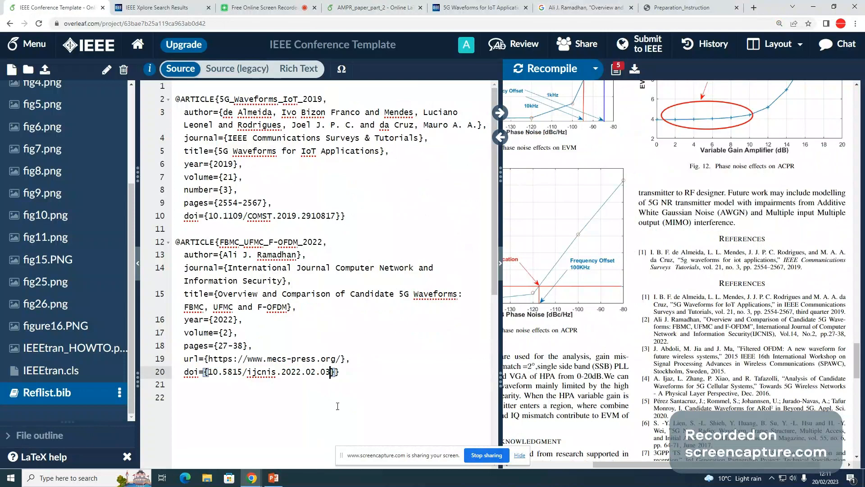
key(Right)
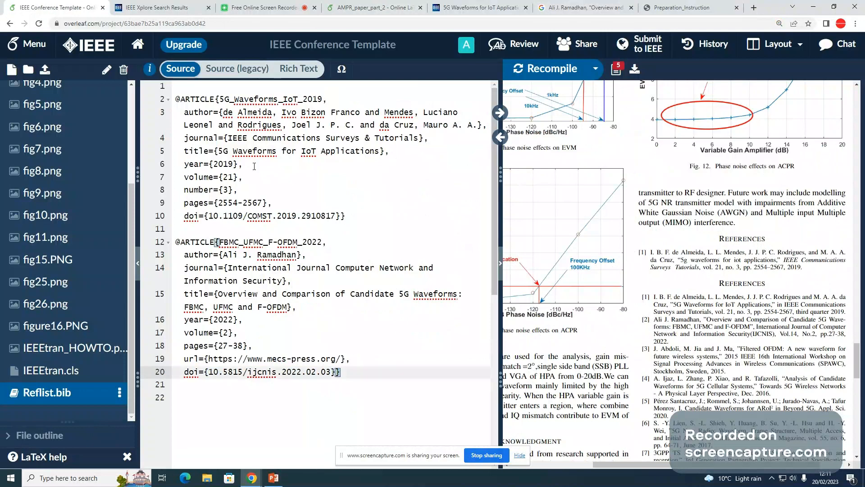
click(548, 76)
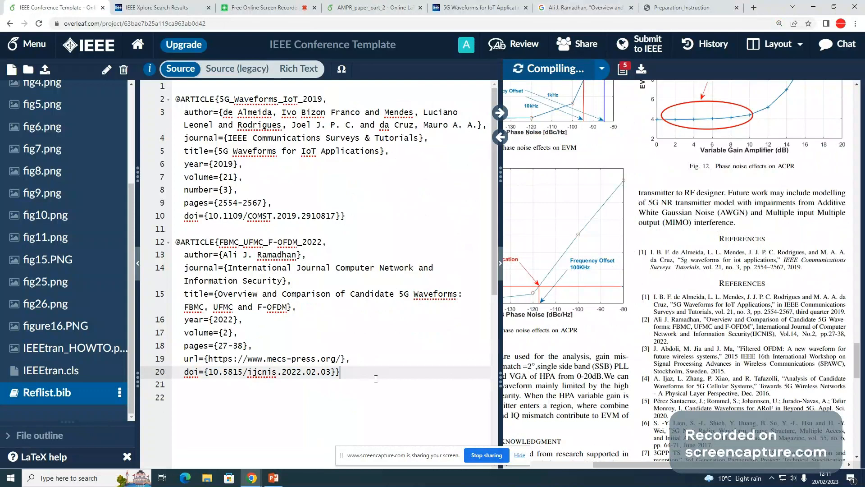
click(351, 371)
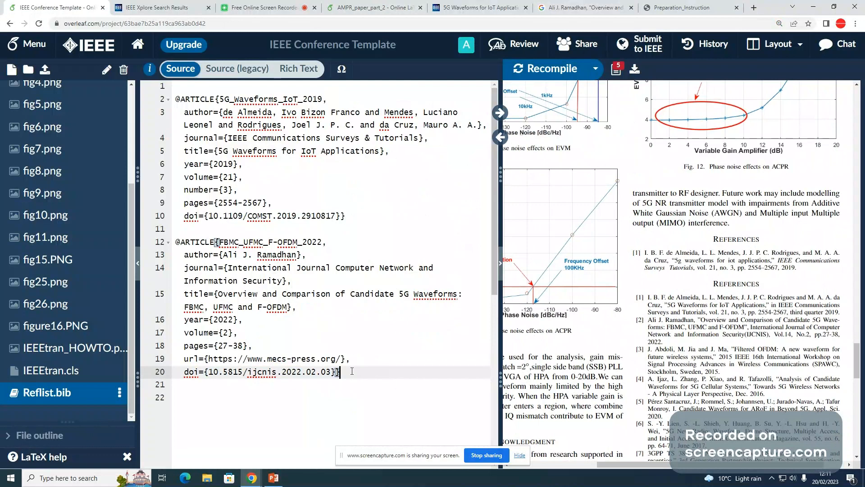
Select the second entry's citation key in Reflist.bib and open the main conference .tex file
drag(321, 242, 219, 244)
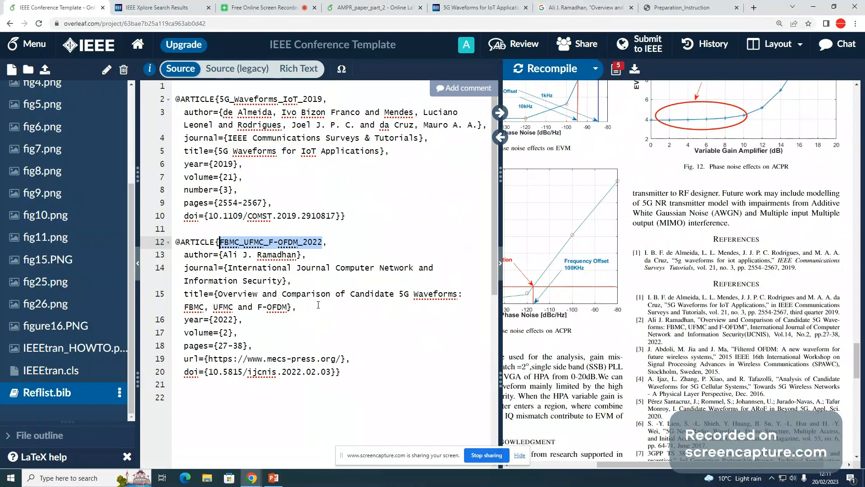
scroll(77, 129, up, 5)
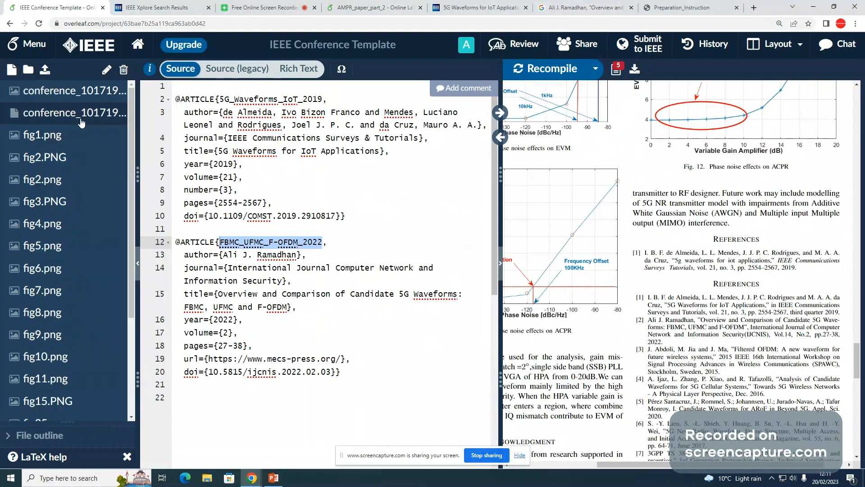
click(81, 113)
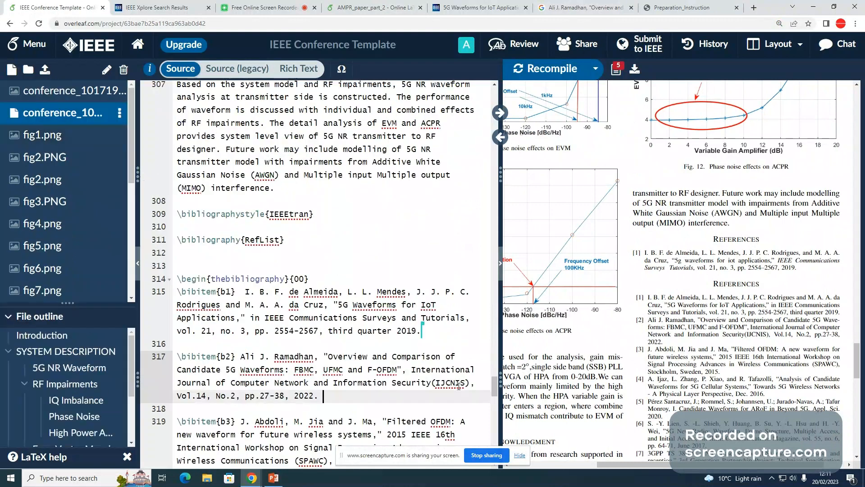
scroll(387, 387, up, 1)
scroll(386, 386, down, 4)
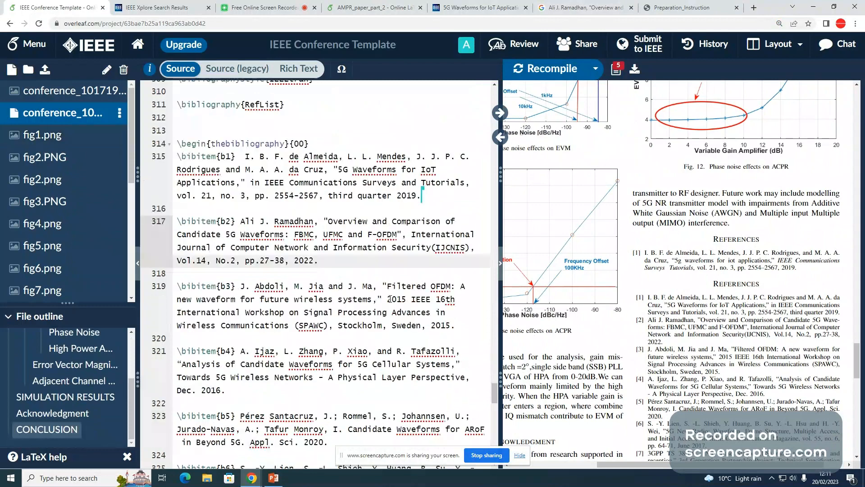
scroll(390, 299, up, 5)
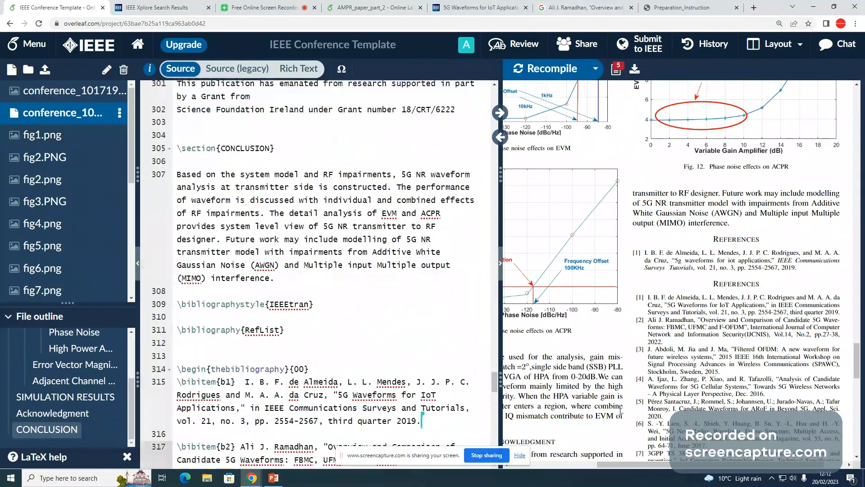
Find citation [2] in the compiled paper's Introduction and jump to the matching paragraph in the source
drag(856, 342, 853, 80)
drag(664, 469, 569, 469)
scroll(749, 378, down, 3)
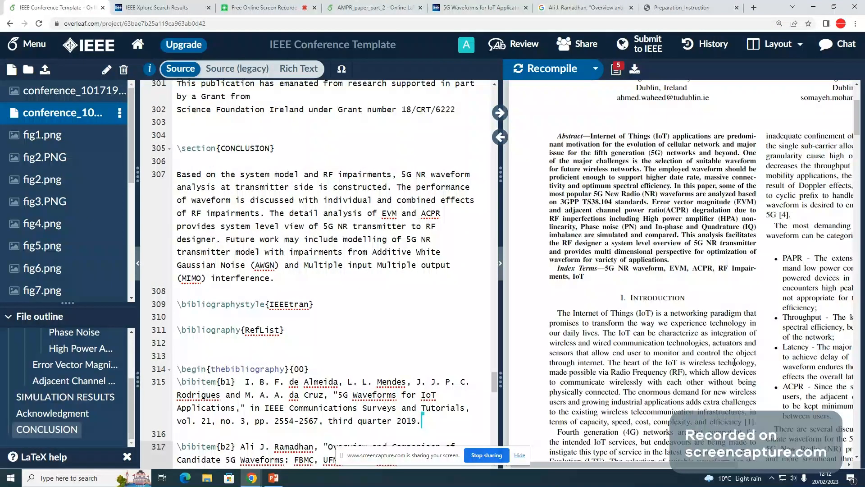
scroll(739, 362, down, 2)
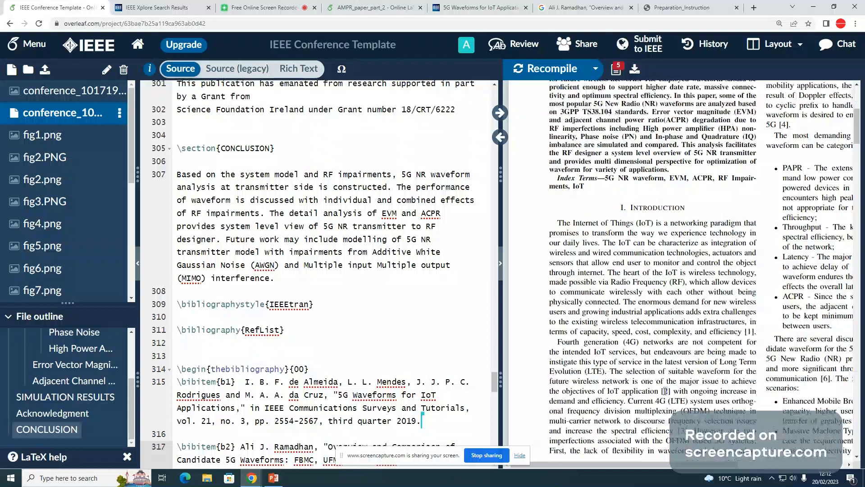
double_click(665, 391)
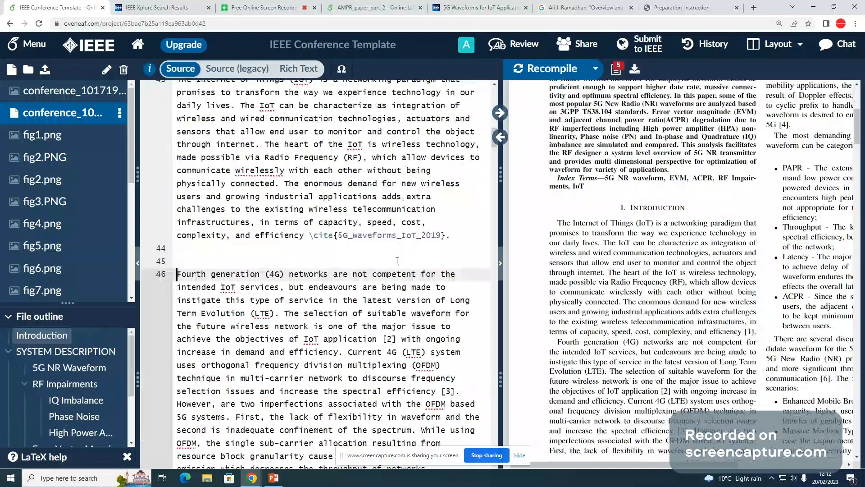
scroll(411, 264, down, 1)
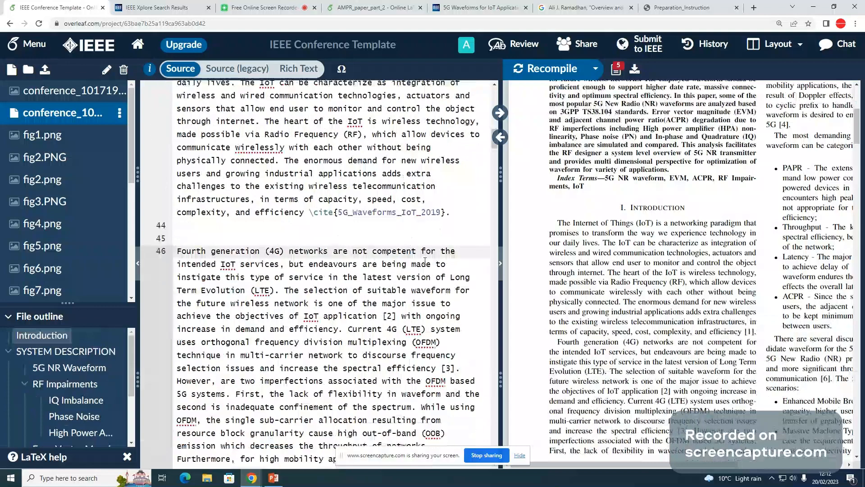
scroll(425, 261, down, 3)
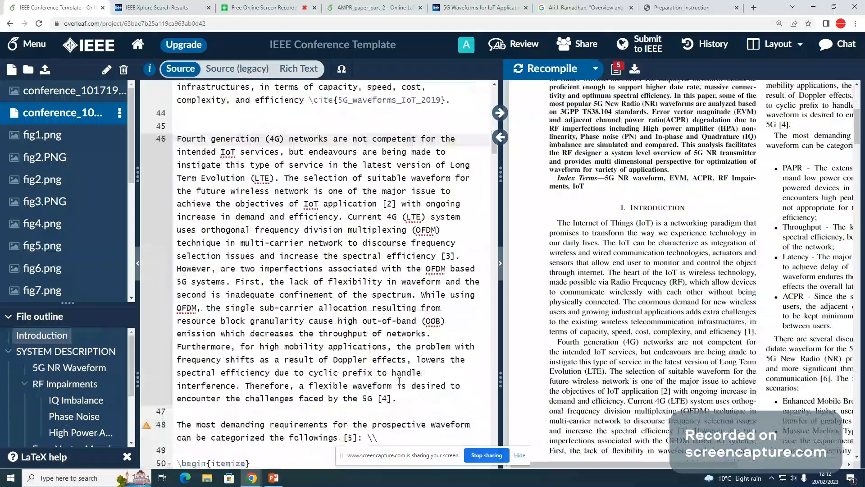
Insert \cite{FBMC_UFMC_F-OFDM_2022} after "IoT application" in the Introduction's fourth-generation networks paragraph
click(383, 203)
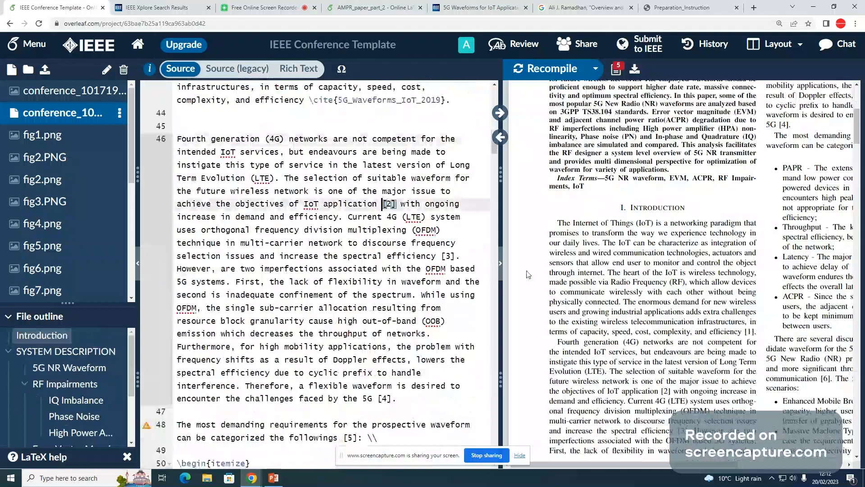
text(\ci)
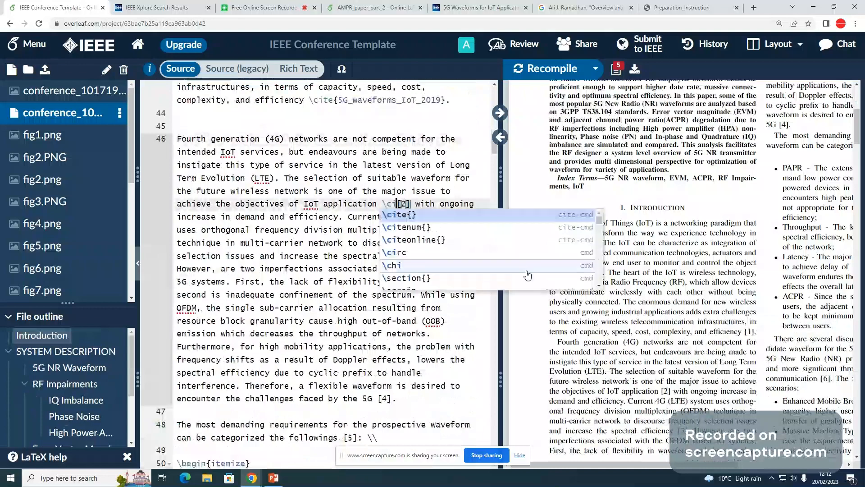
text(tye)
key(BackSpace)
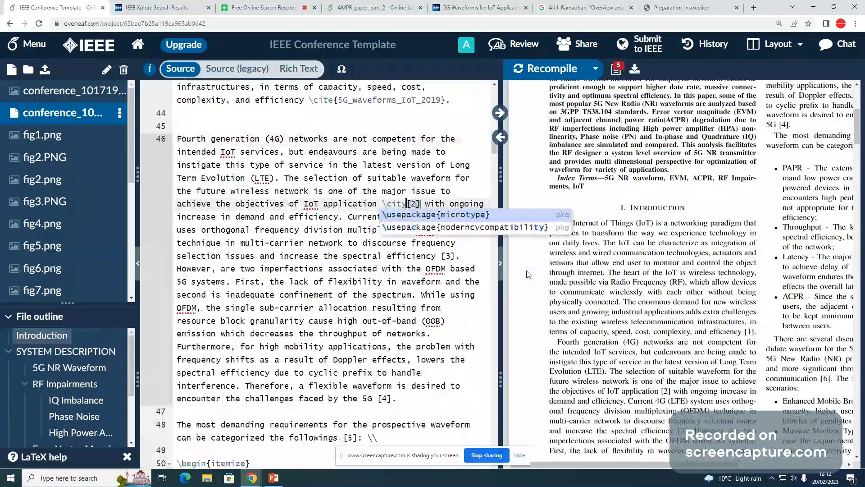
key(BackSpace)
text(e)
key(Return)
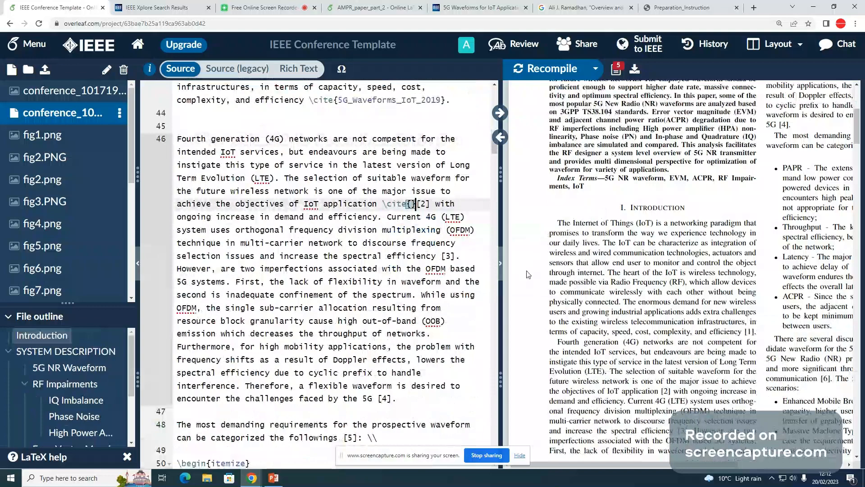
click(411, 204)
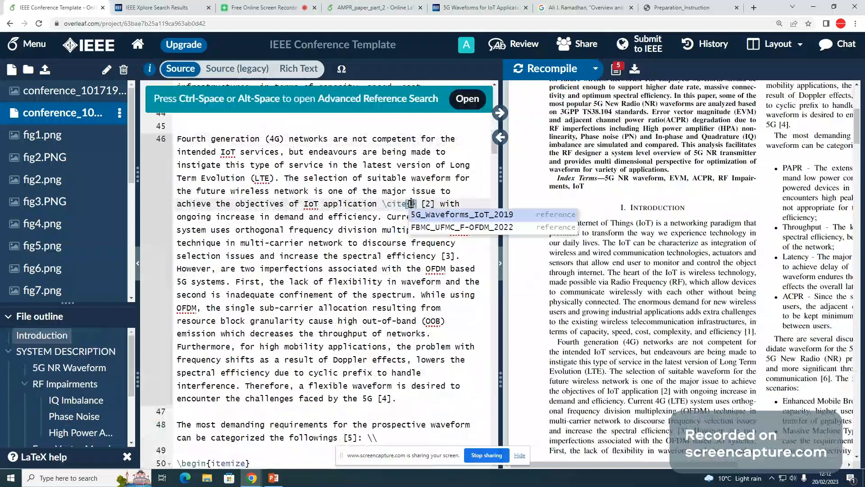
click(430, 226)
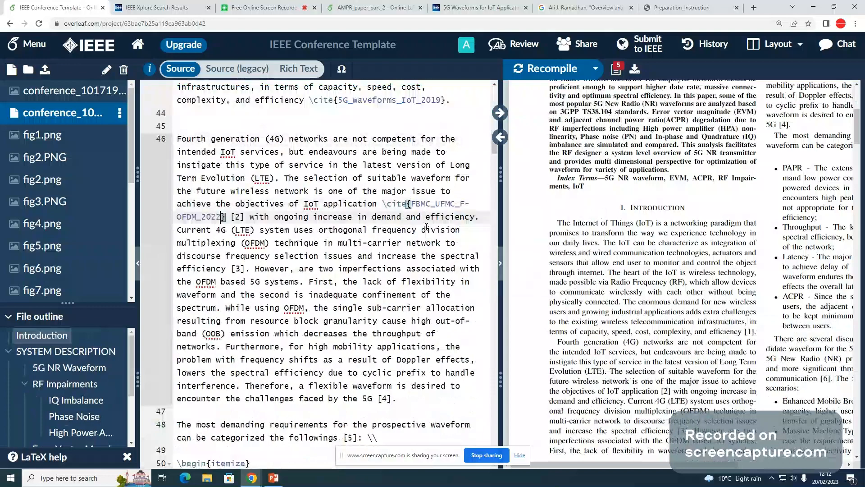
Delete the manual [2] following the new citation and recompile the project
click(250, 218)
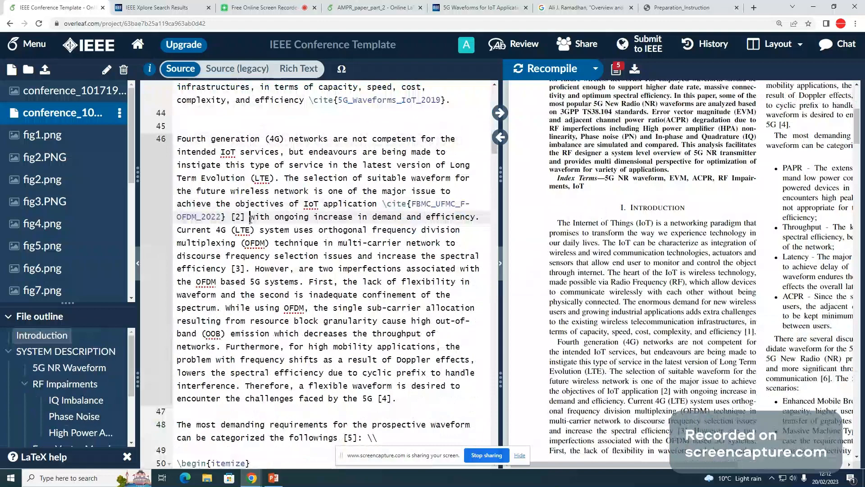
key(BackSpace)
key(BackSpace)
key(BackSpace)
key(BackSpace)
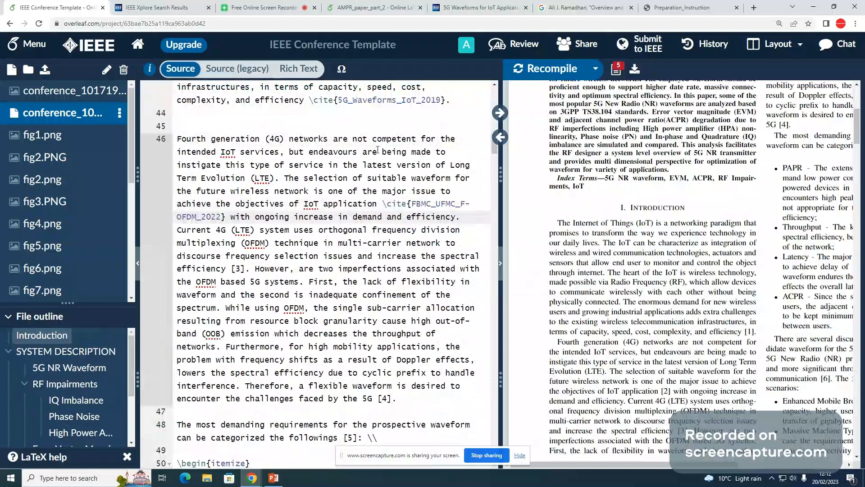
key(ctrl+s)
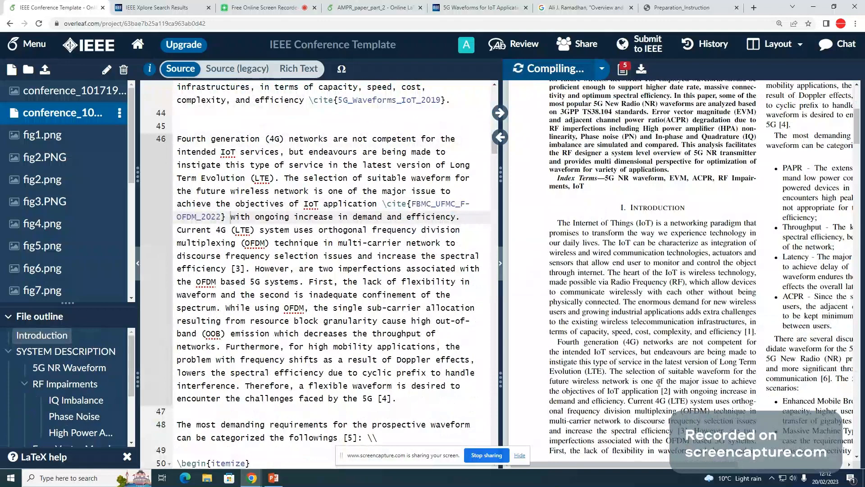
Check the in-text citation [2] and its matching entry in the automatic reference list of the compiled paper
scroll(659, 382, down, 2)
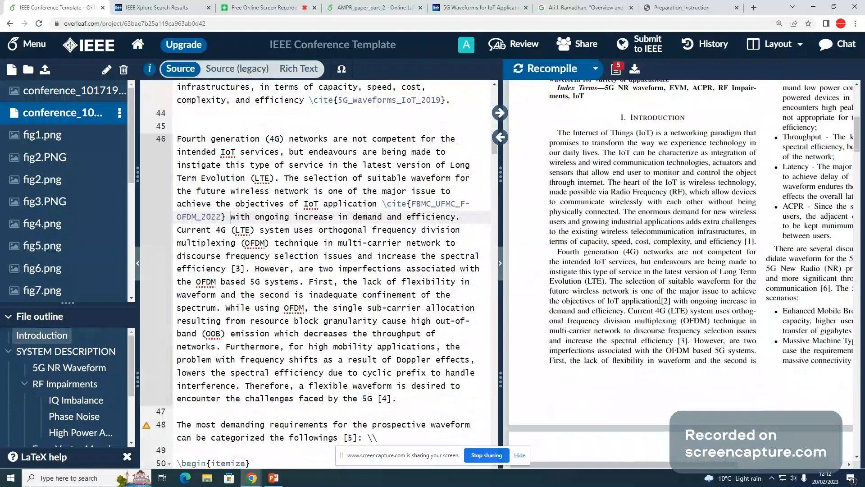
drag(661, 301, 666, 301)
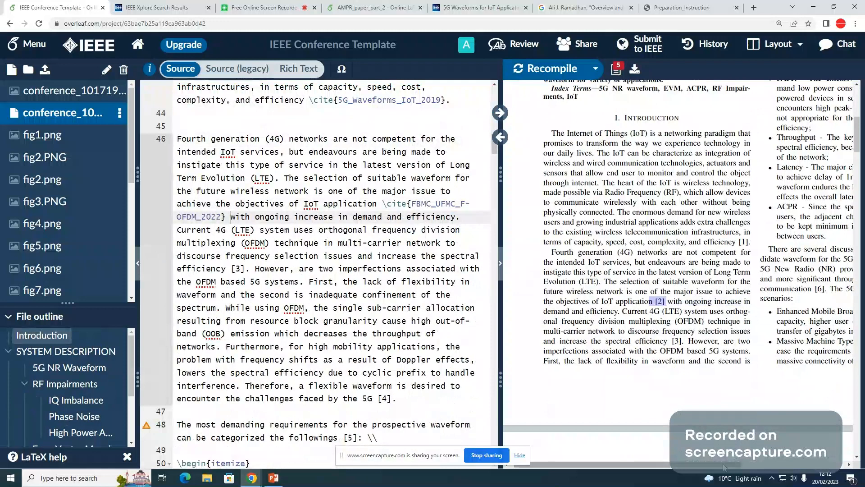
drag(724, 466, 829, 466)
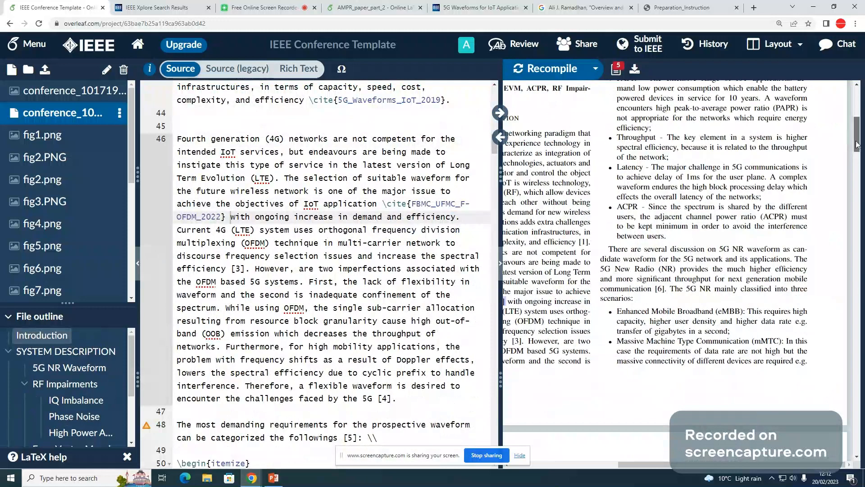
drag(857, 145, 858, 403)
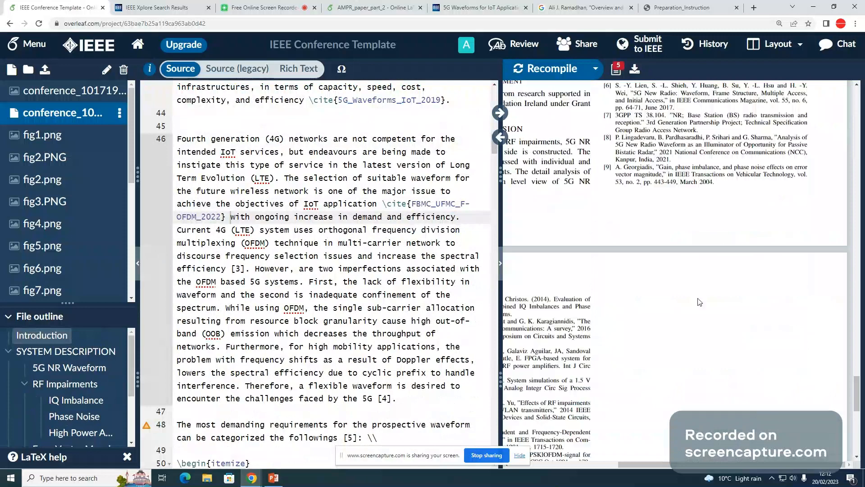
scroll(699, 301, up, 5)
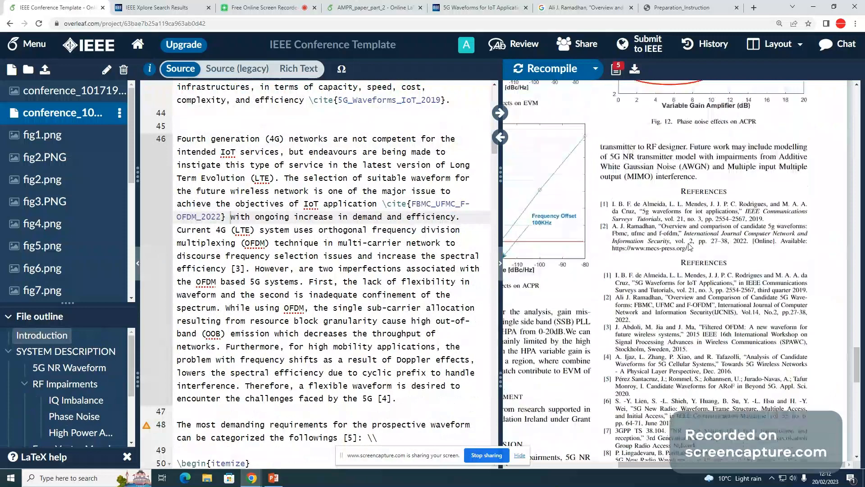
drag(683, 250, 612, 225)
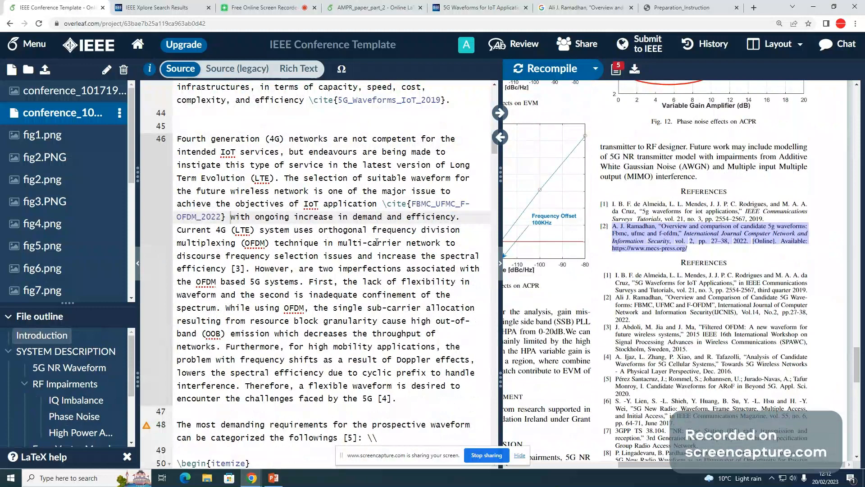
click(465, 217)
click(276, 481)
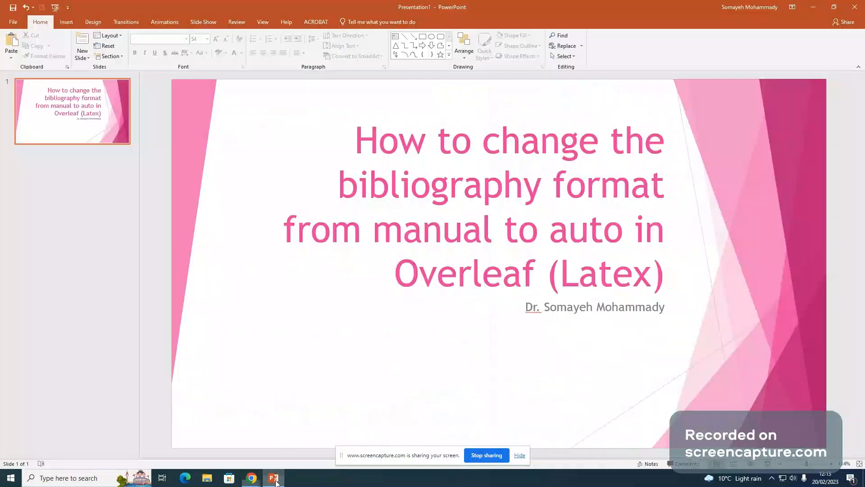
click(588, 355)
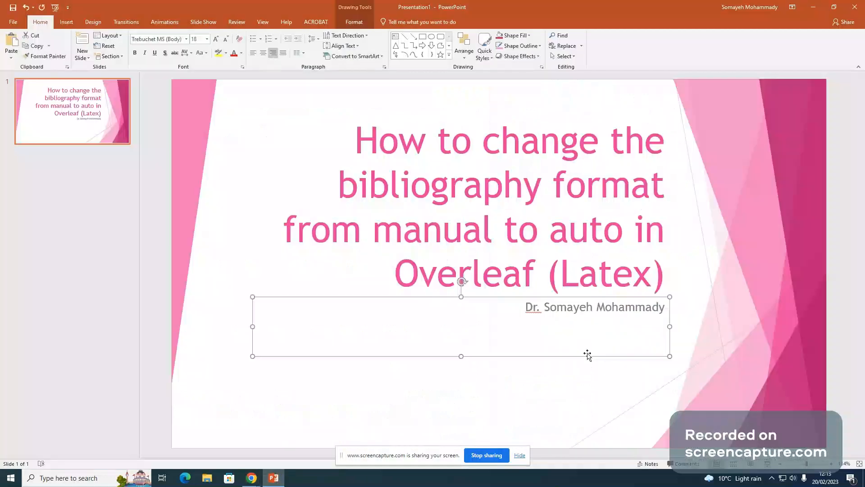
click(251, 478)
click(202, 440)
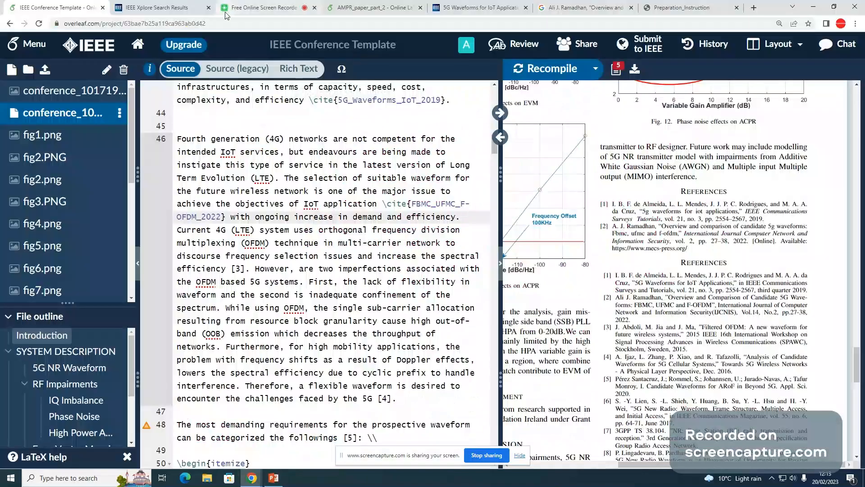